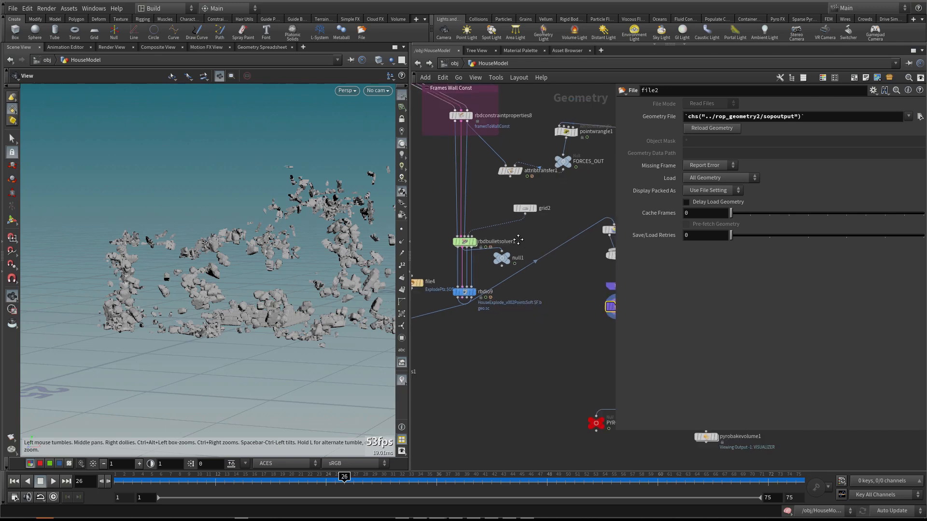
- Return to the first frame and display the pyrosolver_simple_fireball node with its parameters
{"action": "middle_click_drag", "start_coordinate": [548, 281], "coordinate": [448, 266]}
{"action": "scroll", "coordinate": [289, 280], "scroll_direction": "up", "scroll_amount": 3}
{"action": "left_click_drag", "start_coordinate": [296, 284], "coordinate": [280, 289]}
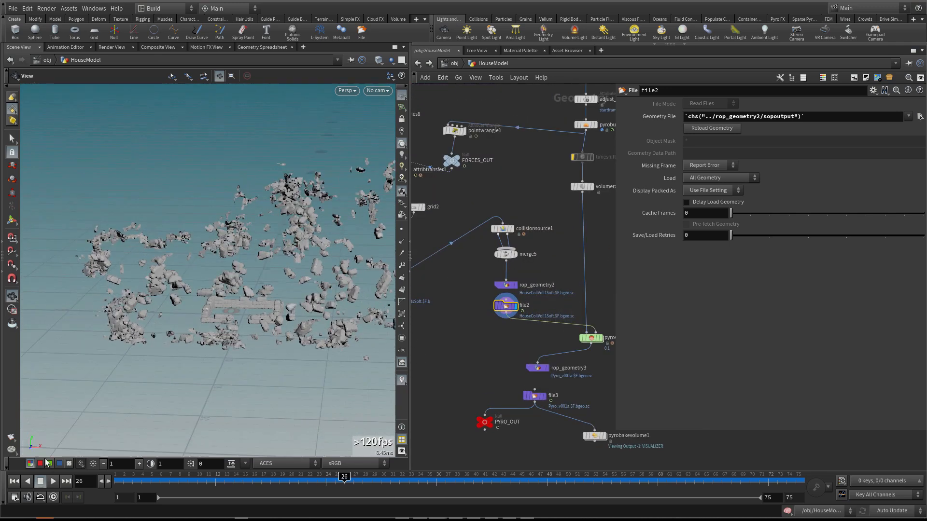
{"action": "left_click", "coordinate": [14, 481]}
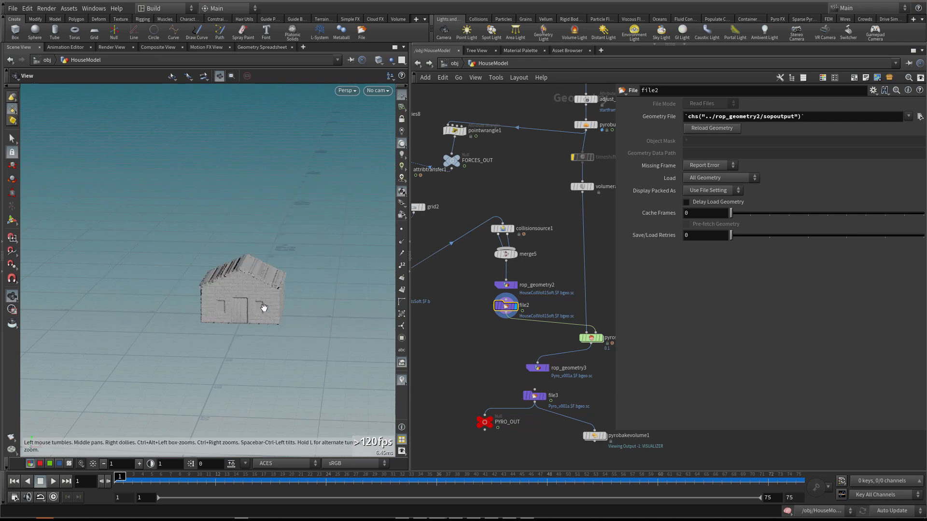
{"action": "scroll", "coordinate": [263, 301], "scroll_direction": "up", "scroll_amount": 6}
{"action": "scroll", "coordinate": [370, 305], "scroll_direction": "down", "scroll_amount": 5}
{"action": "scroll", "coordinate": [543, 352], "scroll_direction": "up", "scroll_amount": 4}
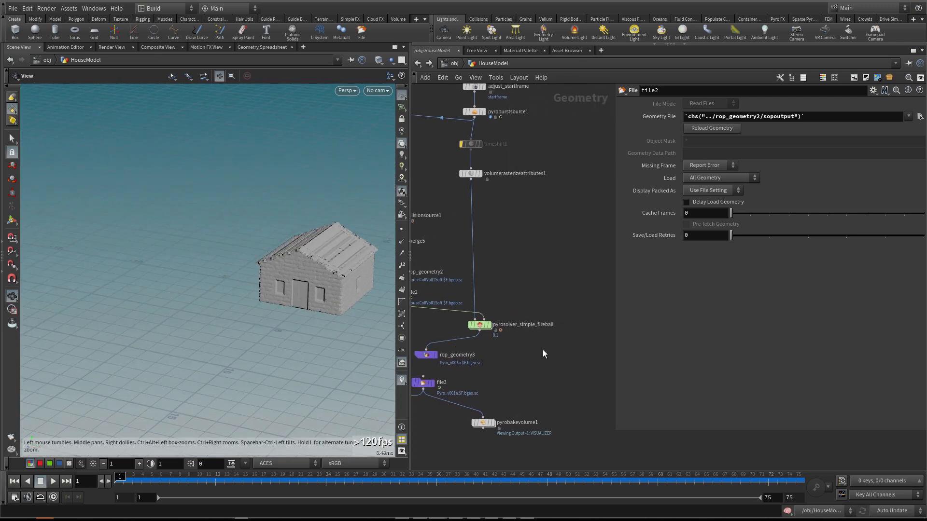
{"action": "mouse_move", "coordinate": [537, 342]}
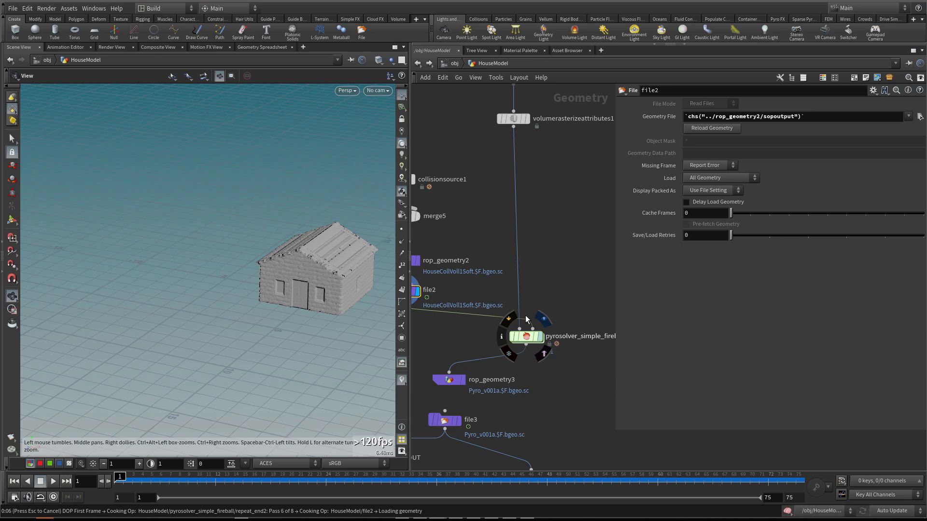
{"action": "left_click", "coordinate": [526, 336]}
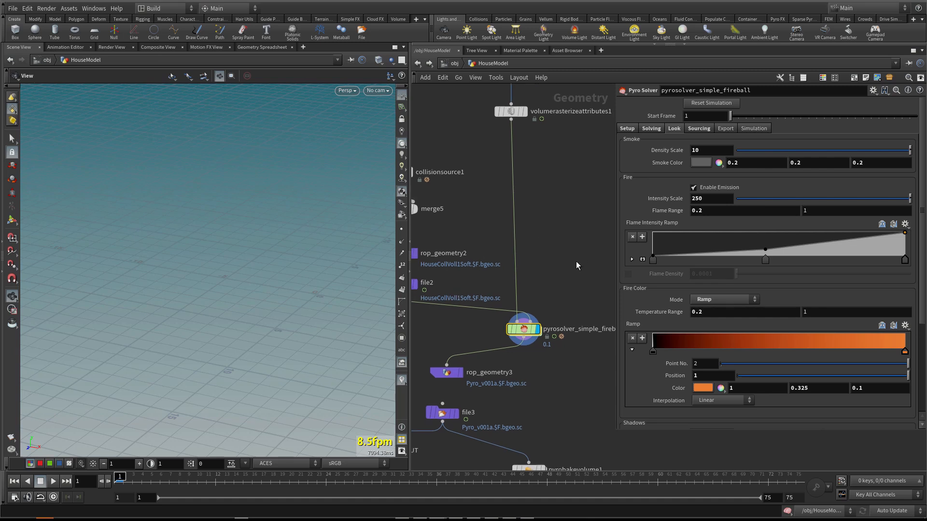
- Disable Disturbance, Shredding and Turbulence in the pyro solver's shape settings
{"action": "left_click", "coordinate": [666, 129]}
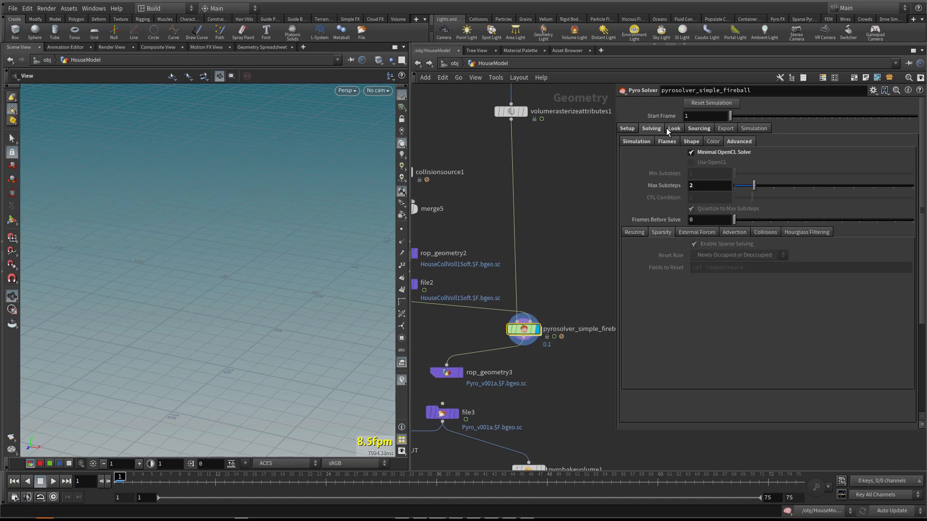
{"action": "left_click", "coordinate": [681, 144]}
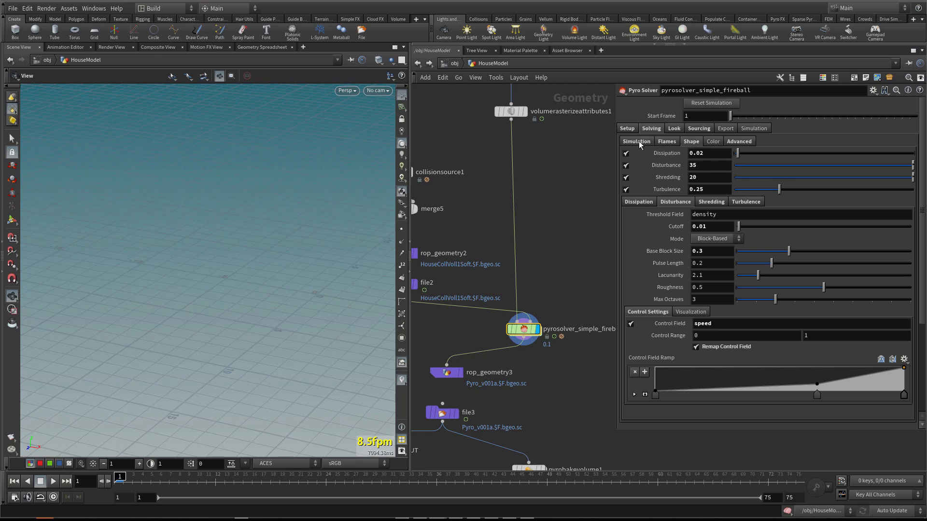
{"action": "left_click", "coordinate": [712, 142]}
{"action": "left_click", "coordinate": [738, 141]}
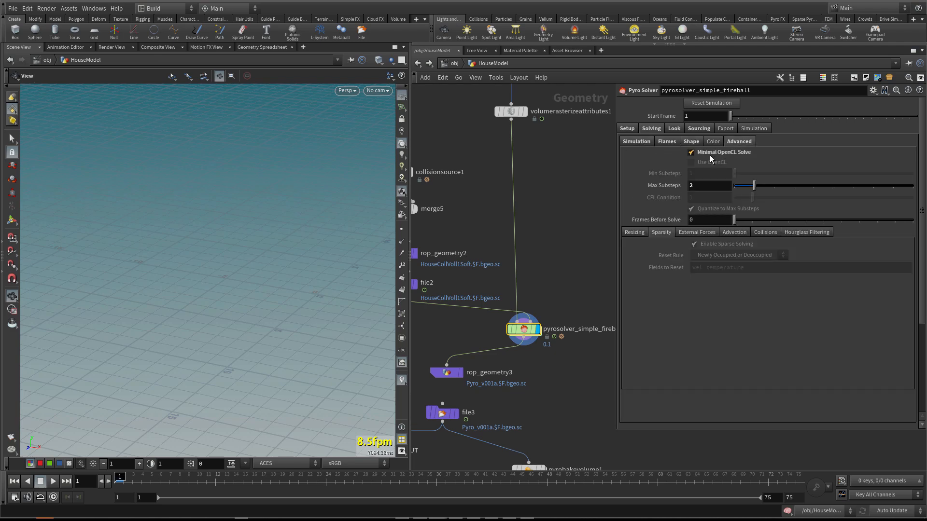
{"action": "left_click", "coordinate": [663, 142]}
{"action": "left_click", "coordinate": [636, 142]}
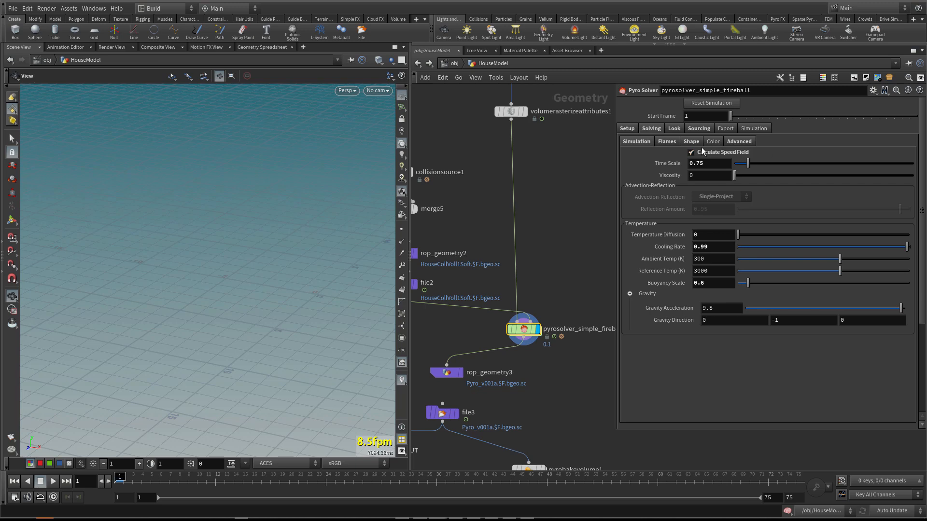
{"action": "left_click", "coordinate": [680, 141]}
{"action": "left_click", "coordinate": [626, 165]}
{"action": "left_click", "coordinate": [626, 177]}
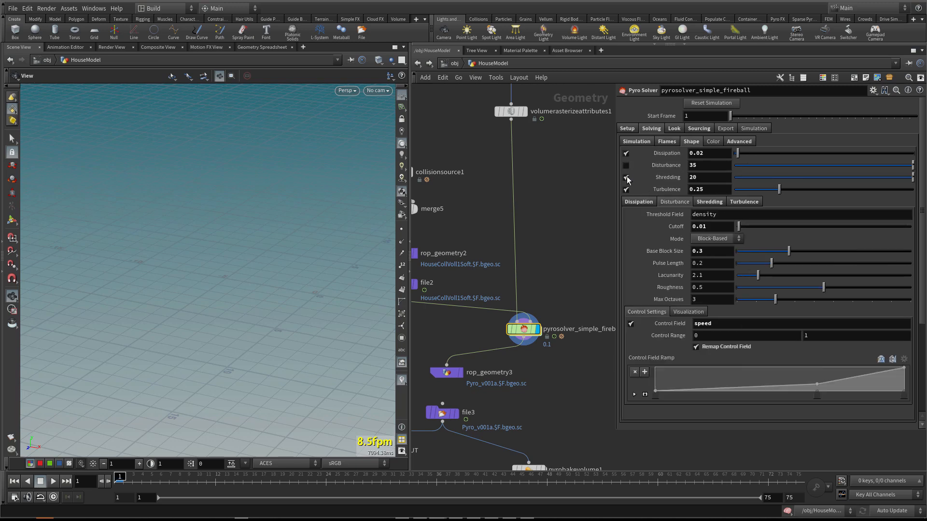
{"action": "left_click", "coordinate": [626, 190]}
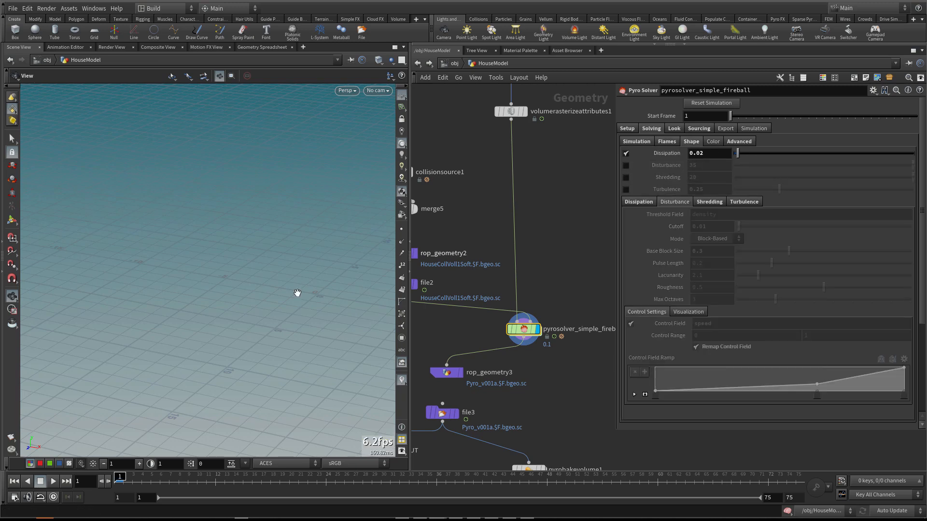
- Set the pyro solver's voxel size to 0.15
{"action": "left_click", "coordinate": [639, 127]}
{"action": "left_click_drag", "start_coordinate": [696, 140], "coordinate": [772, 140]}
{"action": "type", "text": "5"}
{"action": "key", "text": "Return"}
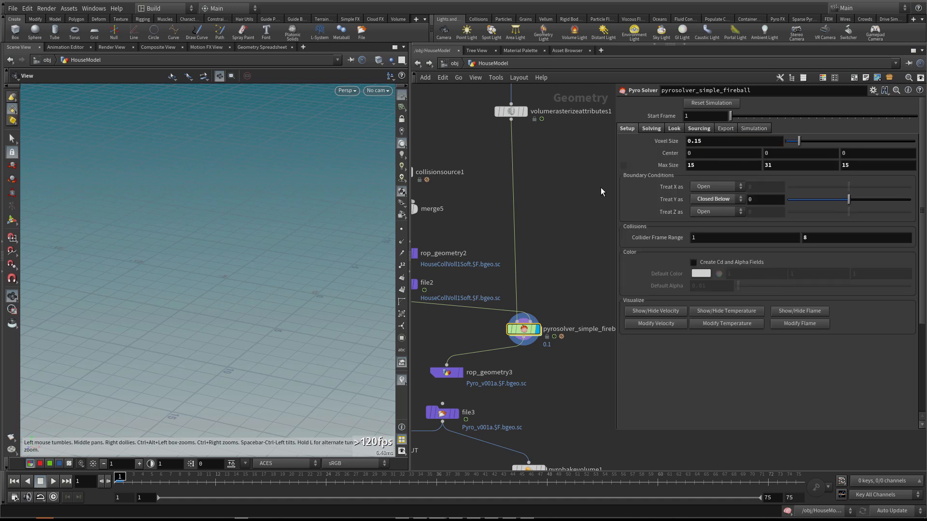
- Play the simplified explosion simulation, frame it in the viewport and stop at frame 20
{"action": "left_click", "coordinate": [52, 482]}
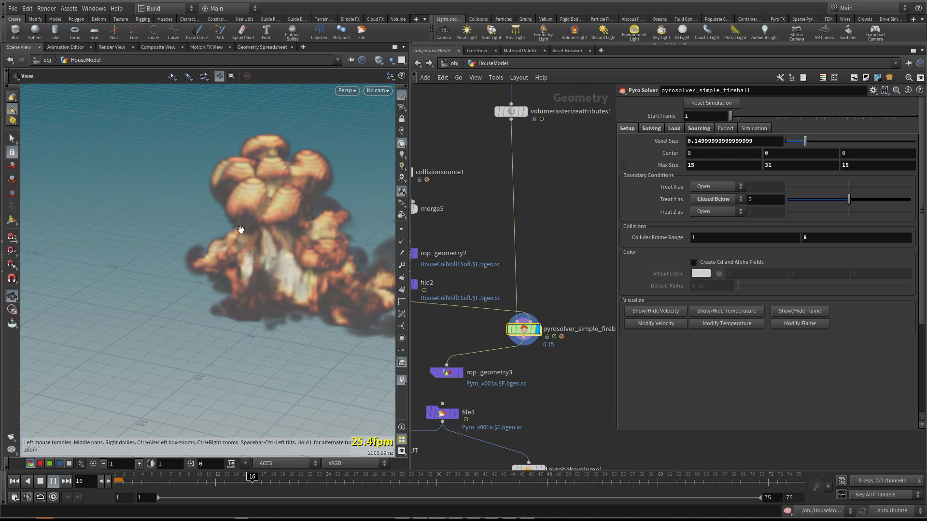
{"action": "key", "text": "g"}
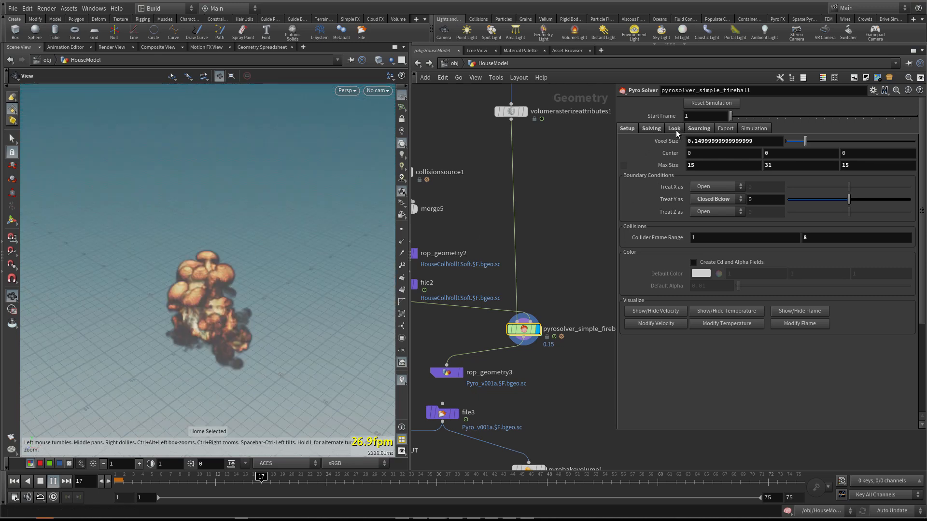
{"action": "left_click", "coordinate": [40, 482]}
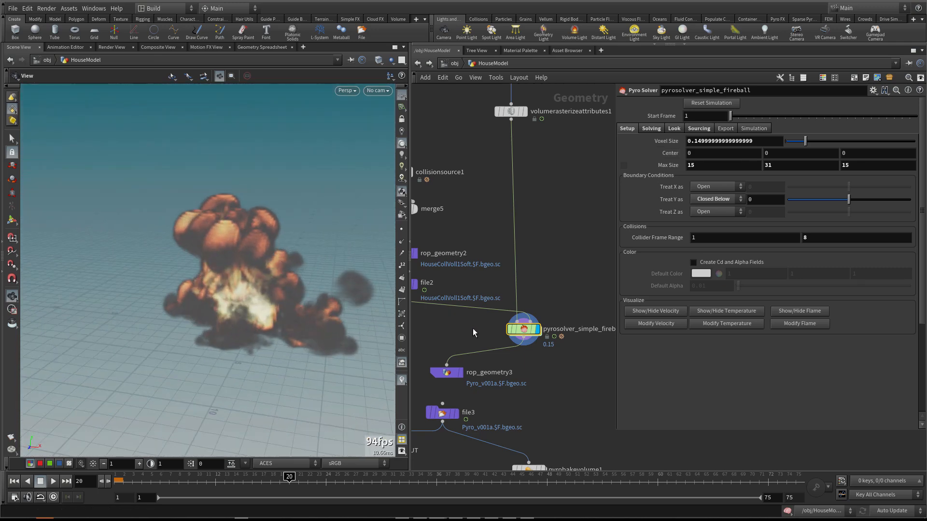
- Open the FORCES network inside the pyro solver and shrink the parameter area so all input nodes and the note are visible
{"action": "double_click", "coordinate": [524, 329]}
{"action": "middle_click_drag", "start_coordinate": [521, 288], "coordinate": [534, 259]}
{"action": "scroll", "coordinate": [528, 261], "scroll_direction": "down", "scroll_amount": 2}
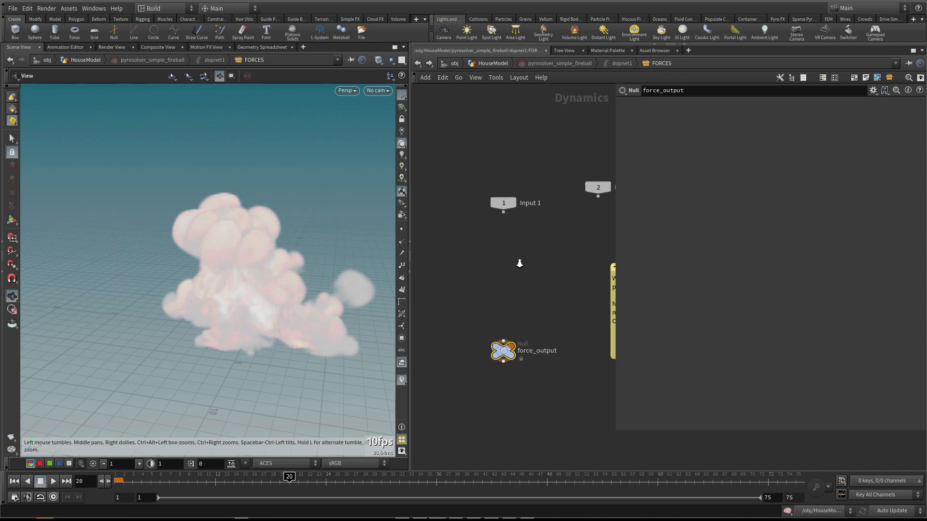
{"action": "left_click_drag", "start_coordinate": [623, 431], "coordinate": [725, 356]}
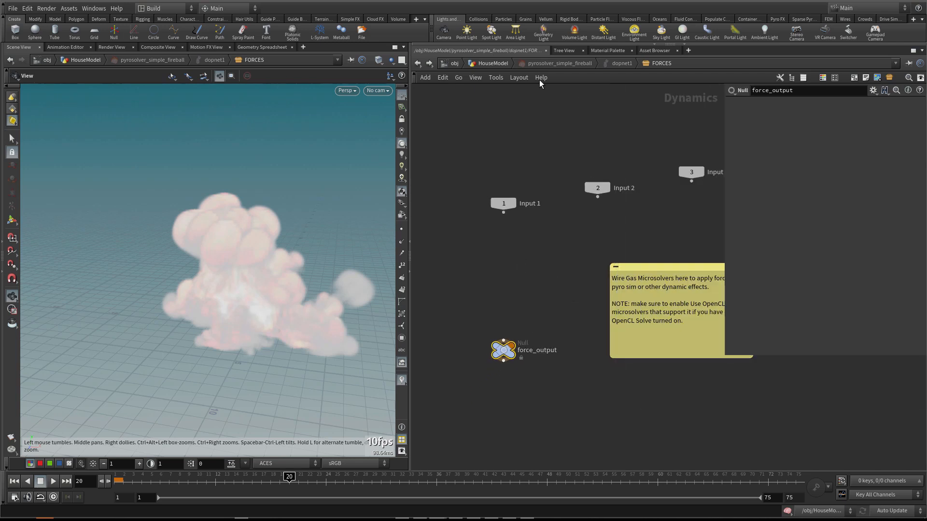
{"action": "left_click", "coordinate": [482, 63]}
{"action": "key", "text": "h"}
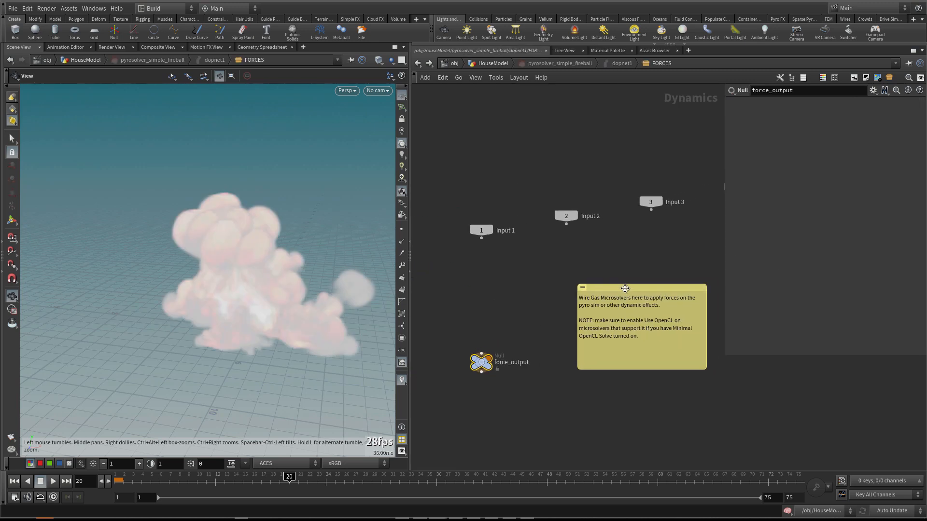
{"action": "scroll", "coordinate": [535, 275], "scroll_direction": "down", "scroll_amount": 1}
{"action": "middle_click_drag", "start_coordinate": [644, 361], "coordinate": [646, 362]}
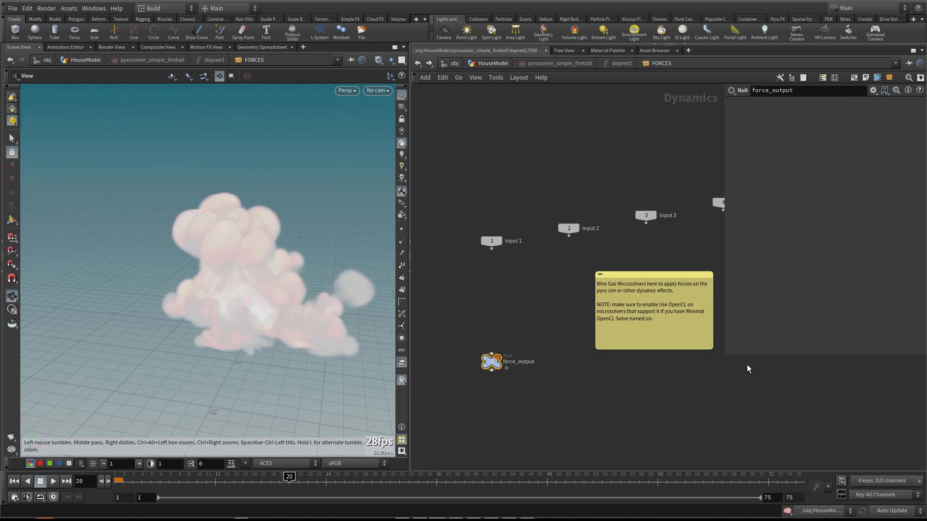
{"action": "left_click_drag", "start_coordinate": [728, 358], "coordinate": [775, 369]}
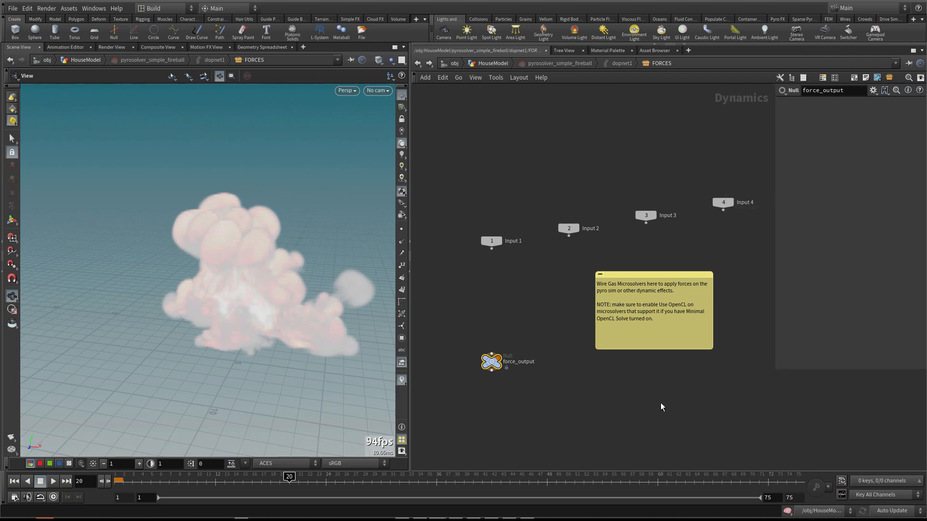
- Add a Gas Wind node connected to force_output, return to frame 1 and widen the parameter area
{"action": "scroll", "coordinate": [627, 397], "scroll_direction": "up", "scroll_amount": 1}
{"action": "middle_click_drag", "start_coordinate": [596, 395], "coordinate": [617, 404]}
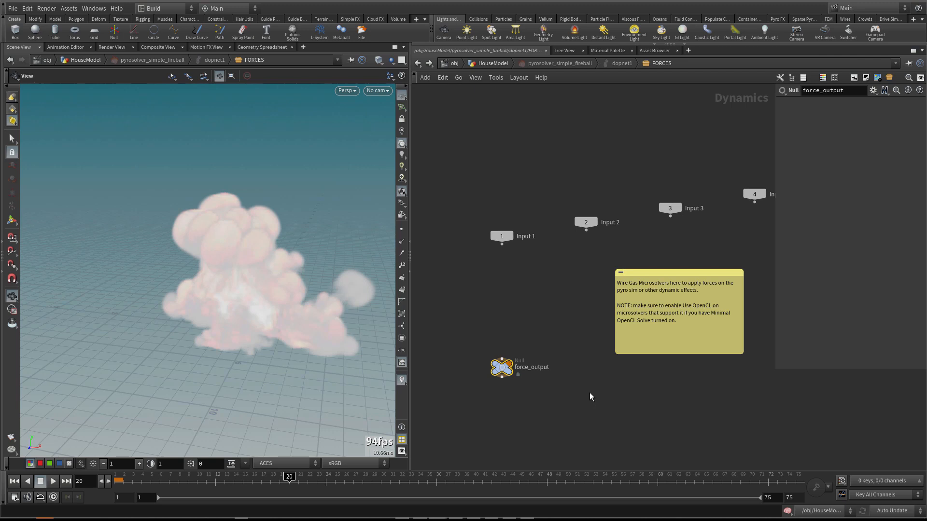
{"action": "scroll", "coordinate": [512, 308], "scroll_direction": "up", "scroll_amount": 1}
{"action": "mouse_move", "coordinate": [512, 308]}
{"action": "middle_mouse_down"}
{"action": "mouse_move", "coordinate": [529, 313]}
{"action": "mouse_move", "coordinate": [522, 315]}
{"action": "middle_mouse_up"}
{"action": "scroll", "coordinate": [529, 310], "scroll_direction": "up", "scroll_amount": 1}
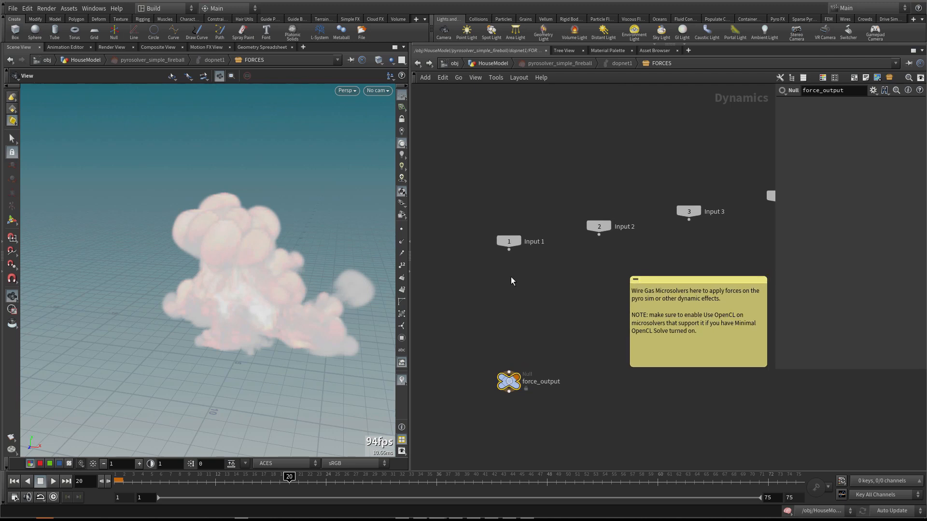
{"action": "key", "text": "Tab"}
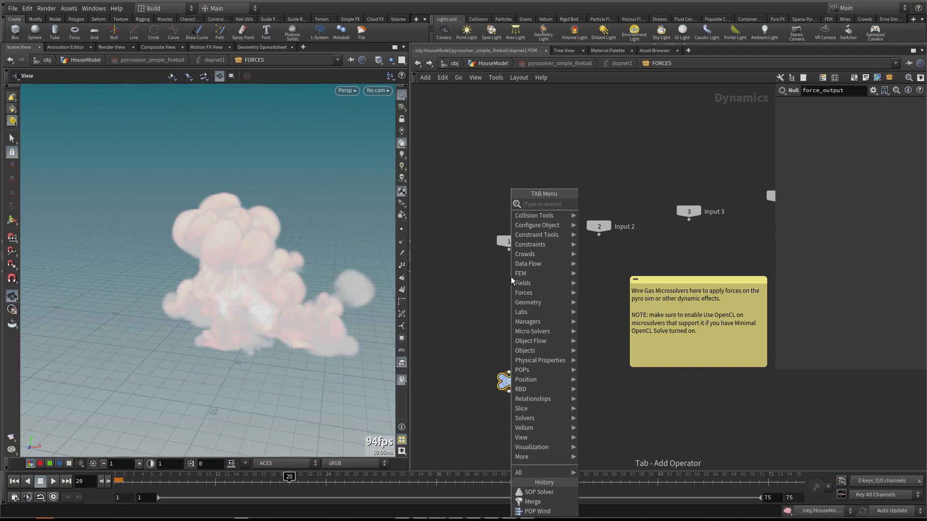
{"action": "type", "text": "gas"}
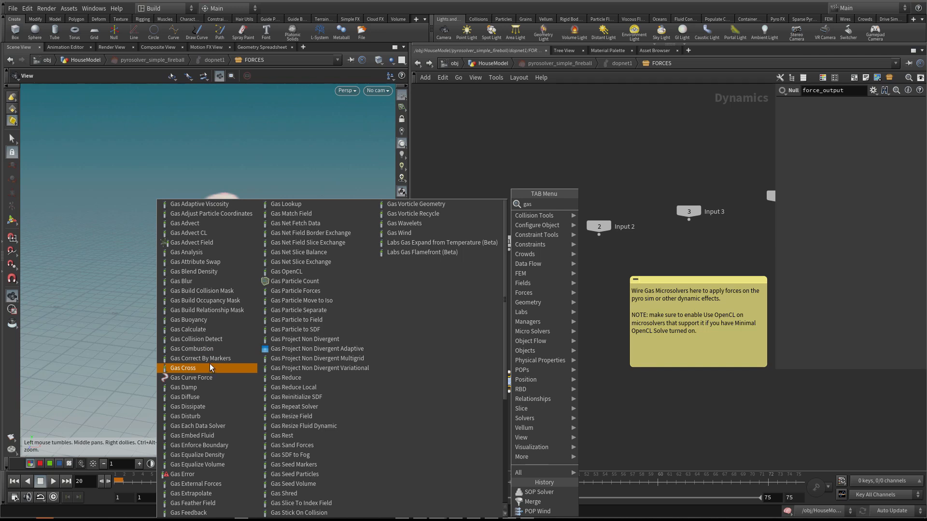
{"action": "type", "text": "wi"}
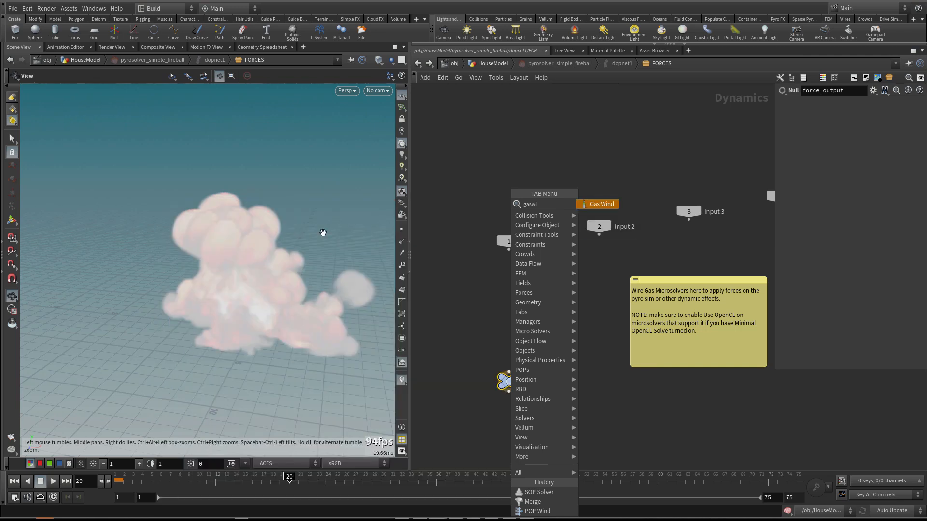
{"action": "left_click", "coordinate": [601, 204]}
{"action": "left_click", "coordinate": [497, 311]}
{"action": "left_click", "coordinate": [14, 482]}
{"action": "left_click_drag", "start_coordinate": [774, 229], "coordinate": [659, 214]}
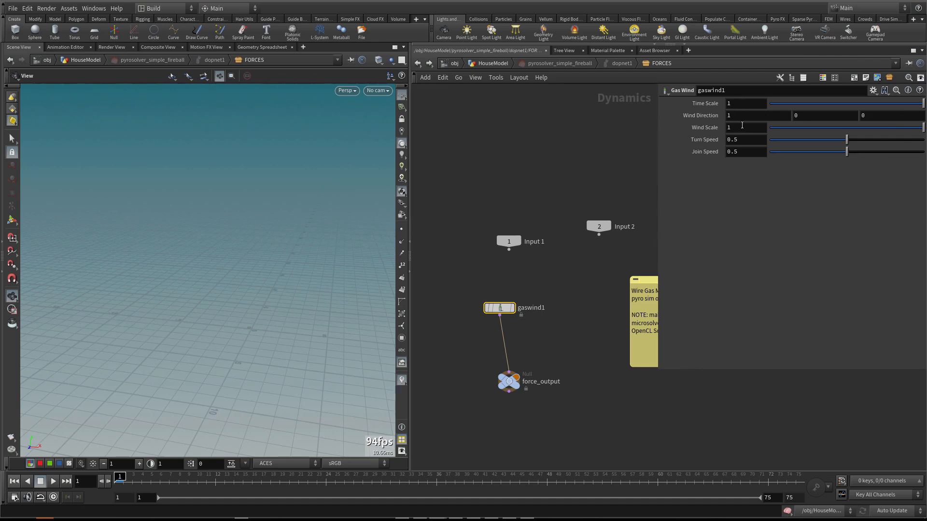
{"action": "middle_click_drag", "start_coordinate": [594, 164], "coordinate": [575, 161]}
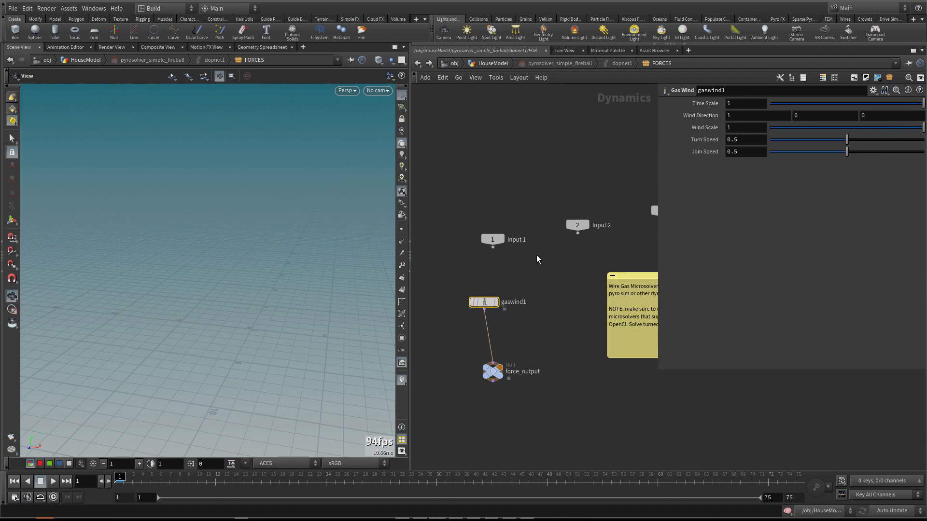
- Link the Gas Wind node's Time Scale to the pyro solver's Time Scale with a relative reference
{"action": "left_click", "coordinate": [744, 104]}
{"action": "left_click", "coordinate": [502, 65]}
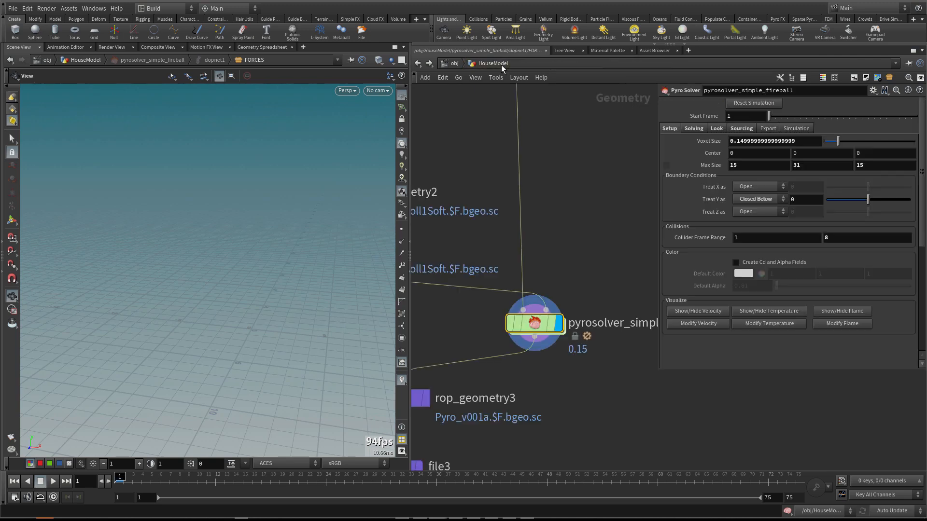
{"action": "left_click", "coordinate": [692, 129]}
{"action": "left_click", "coordinate": [677, 142]}
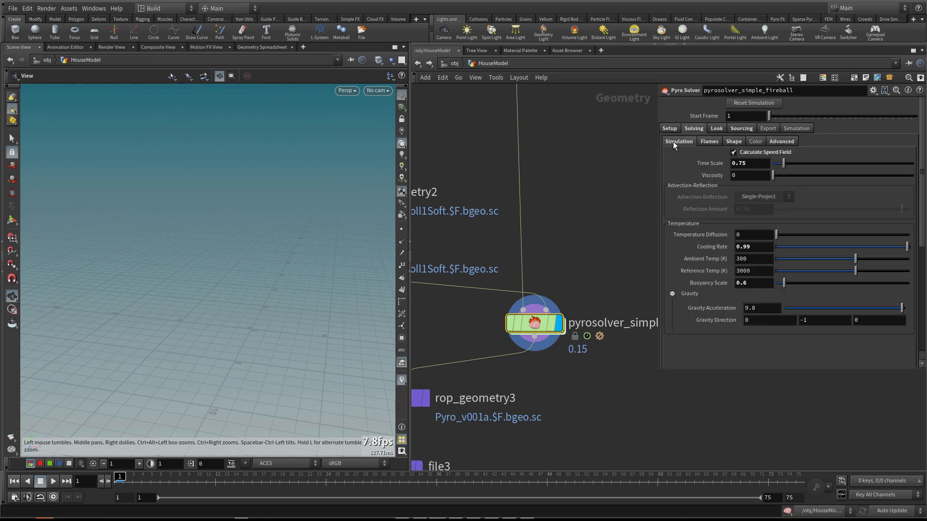
{"action": "right_click", "coordinate": [708, 163]}
{"action": "left_click", "coordinate": [755, 228]}
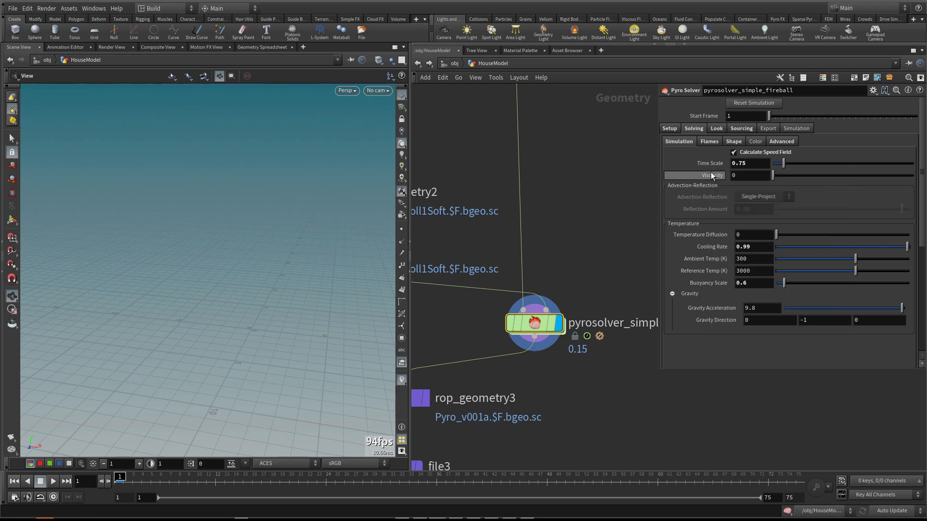
{"action": "double_click", "coordinate": [539, 325]}
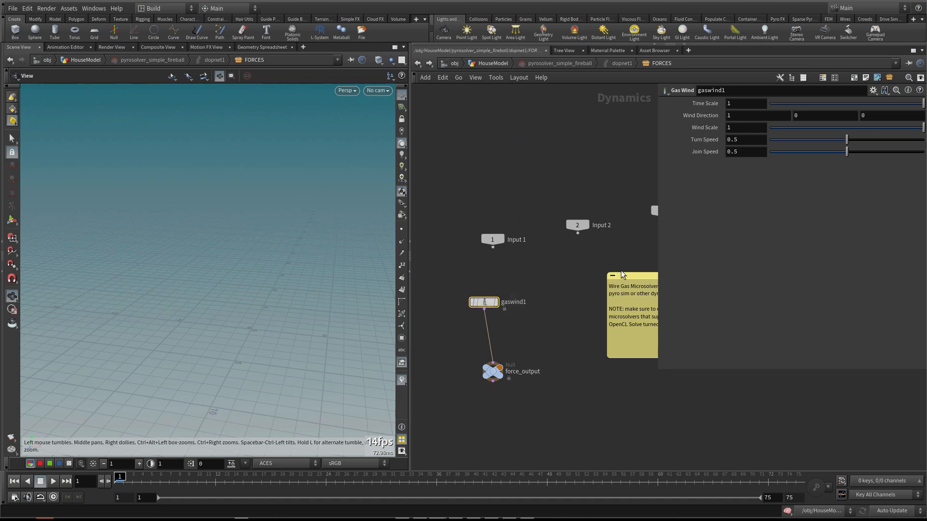
{"action": "right_click", "coordinate": [694, 102]}
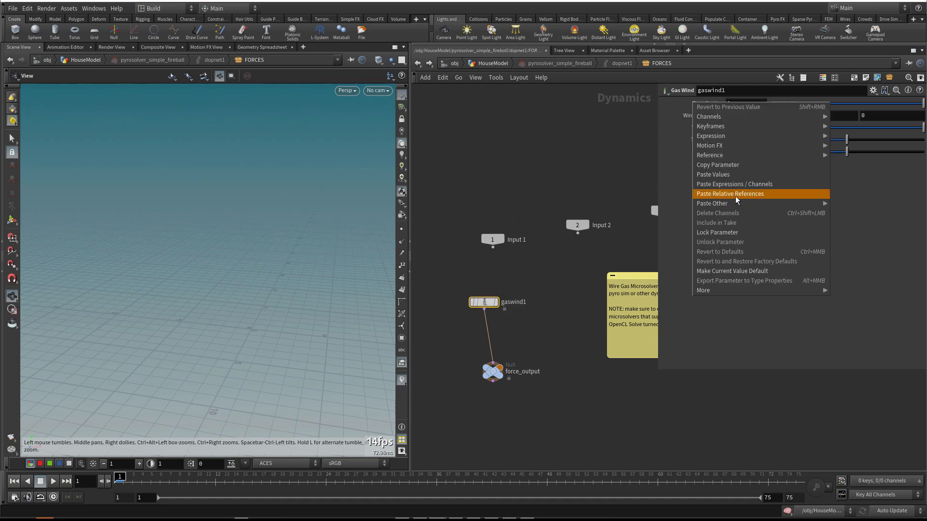
{"action": "left_click", "coordinate": [734, 194]}
{"action": "left_click", "coordinate": [595, 153]}
- Move the Gas Wind node slightly aside and set its Wind Scale to 5
{"action": "middle_click_drag", "start_coordinate": [556, 313], "coordinate": [554, 327]}
{"action": "left_click_drag", "start_coordinate": [491, 320], "coordinate": [472, 321]}
{"action": "double_click", "coordinate": [743, 130]}
{"action": "type", "text": "5"}
{"action": "key", "text": "Return"}
- Play the wind-driven simulation up to frame 28 and move the Gas Wind node farther away from force_output
{"action": "key", "text": "Up"}
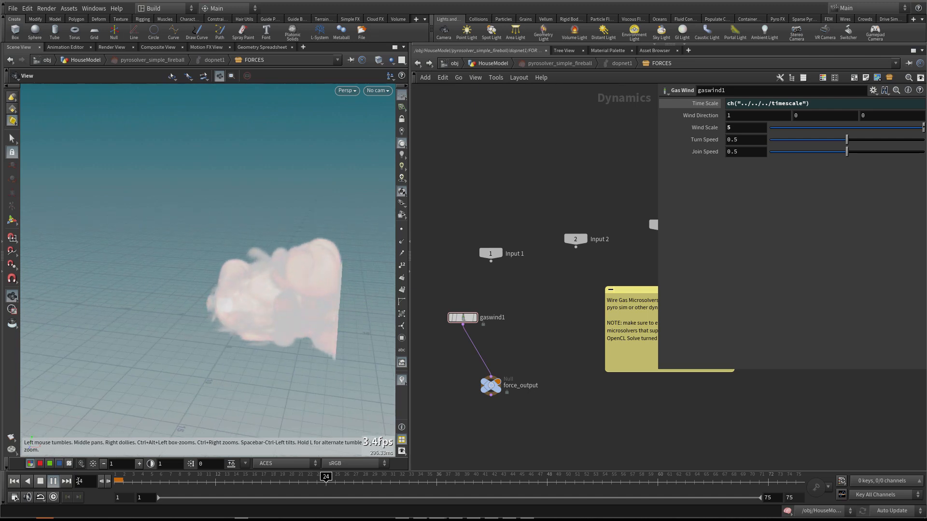
{"action": "left_click", "coordinate": [40, 481]}
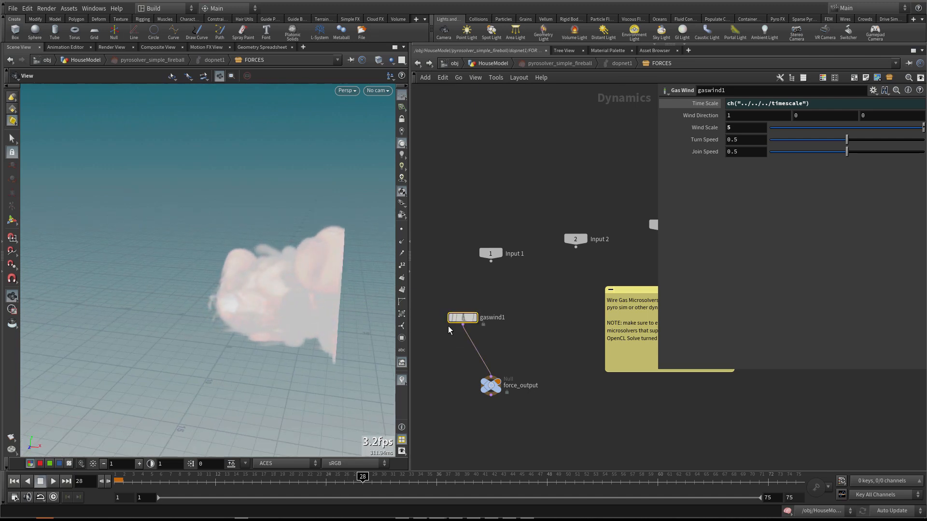
{"action": "left_click_drag", "start_coordinate": [476, 323], "coordinate": [453, 334]}
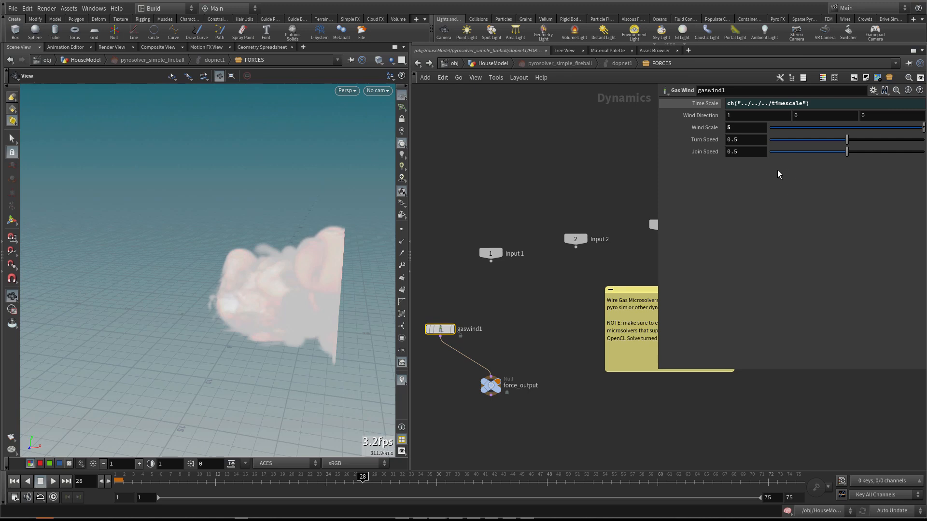
- Go up to the HouseModel network, play the wind-driven simulation up to frame 16 and return to frame 1
{"action": "scroll", "coordinate": [555, 316], "scroll_direction": "down", "scroll_amount": 2}
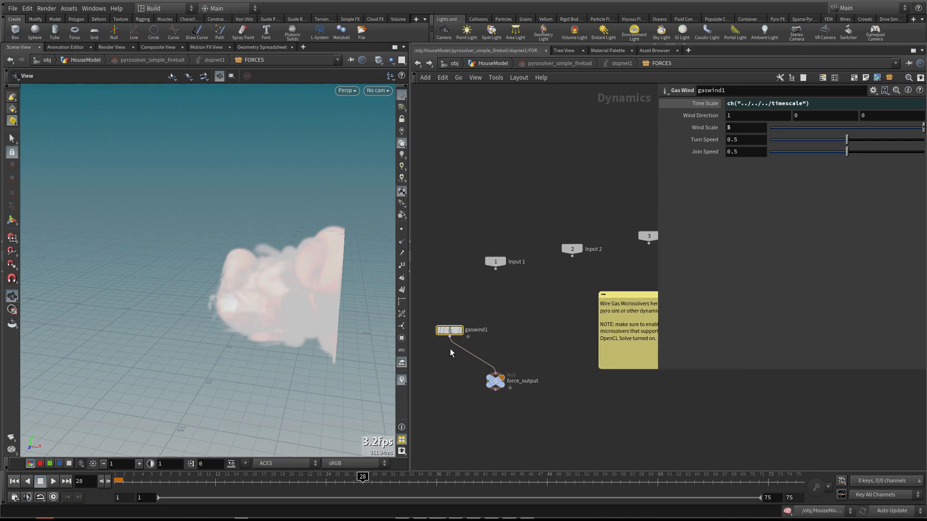
{"action": "left_click_drag", "start_coordinate": [262, 275], "coordinate": [262, 291]}
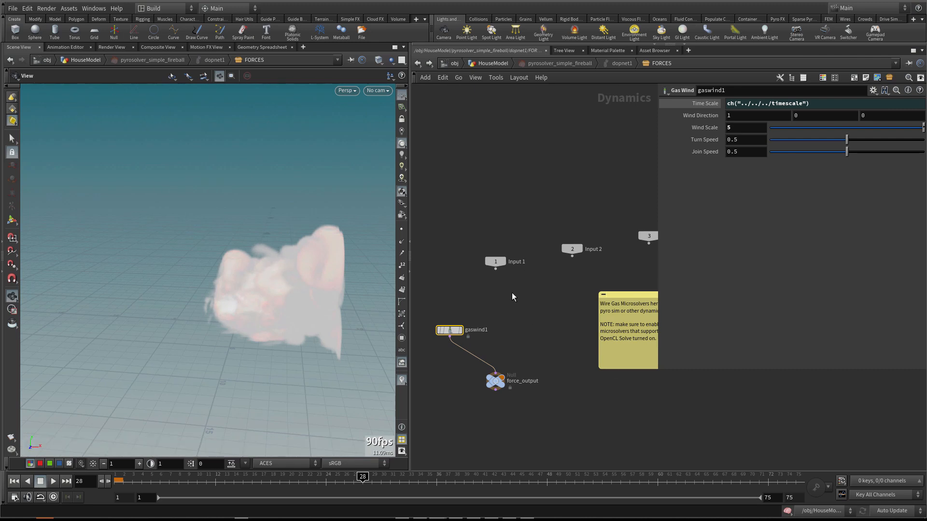
{"action": "left_click_drag", "start_coordinate": [235, 269], "coordinate": [271, 273]}
{"action": "right_click_drag", "start_coordinate": [271, 273], "coordinate": [179, 393]}
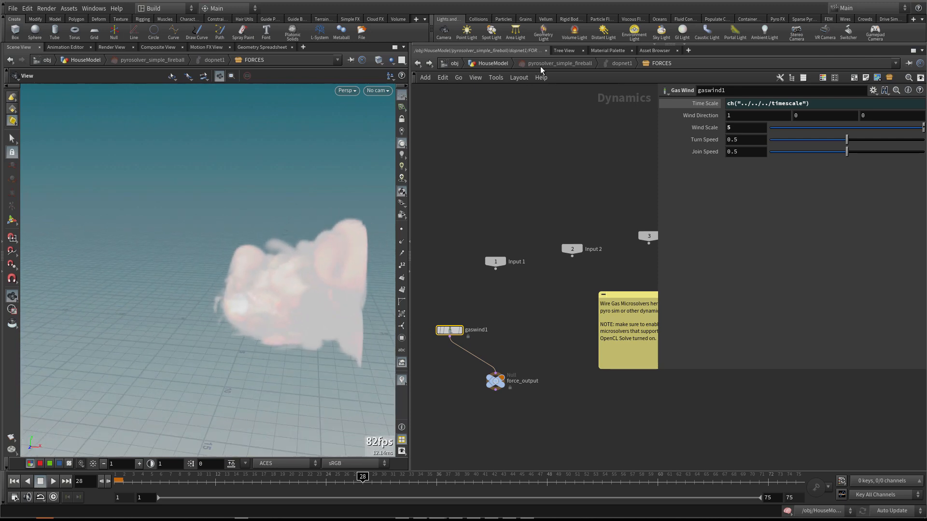
{"action": "left_click", "coordinate": [503, 63]}
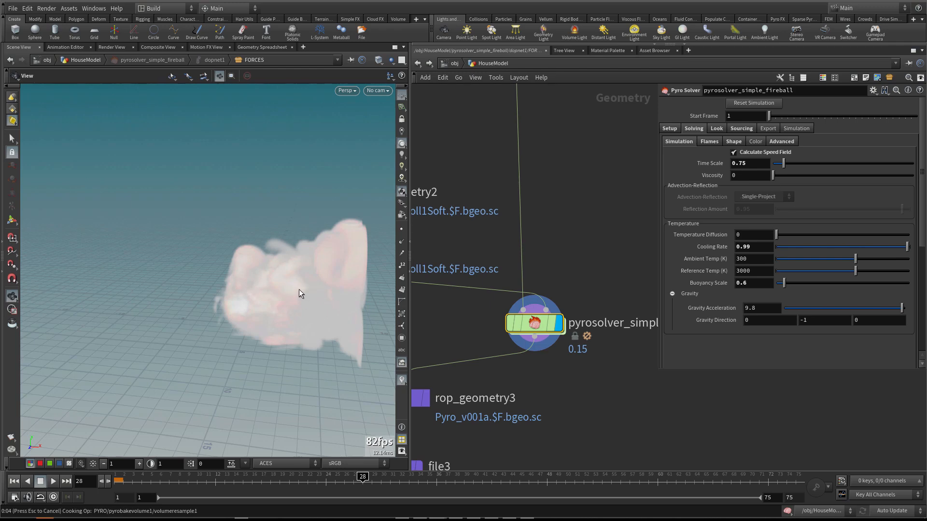
{"action": "left_click_drag", "start_coordinate": [300, 291], "coordinate": [308, 287]}
{"action": "right_click_drag", "start_coordinate": [266, 318], "coordinate": [265, 302]}
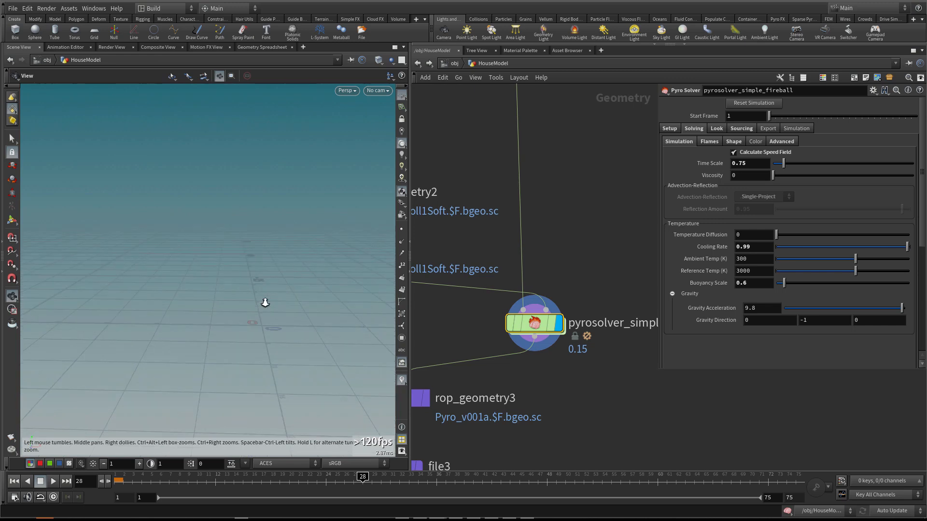
{"action": "left_click", "coordinate": [54, 481]}
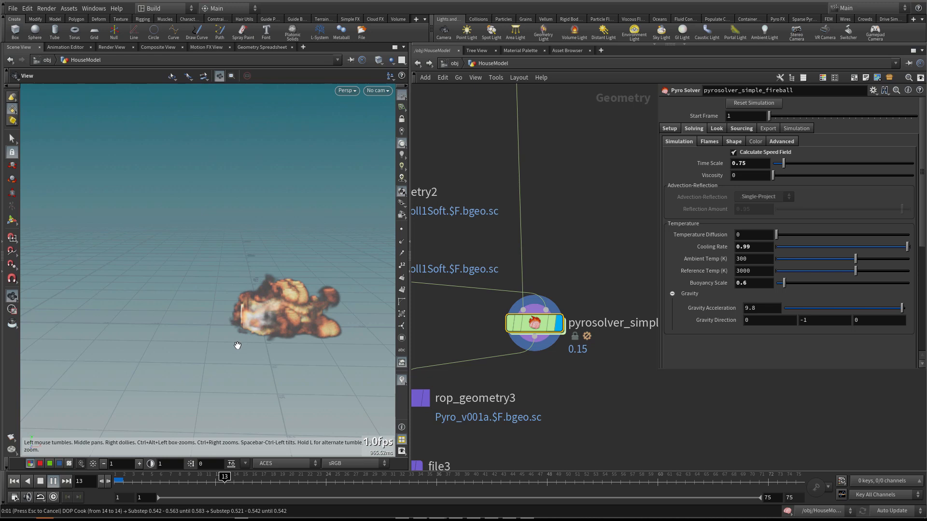
{"action": "left_click", "coordinate": [14, 481]}
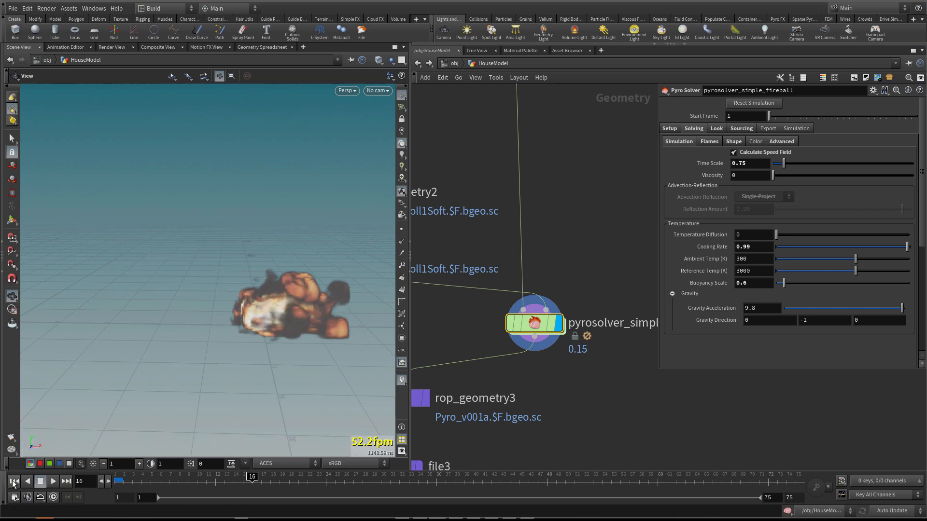
- Back in the pyro solver's FORCES network, bypass the Gas Wind node and insert a Merge node between it and force_output
{"action": "double_click", "coordinate": [535, 324]}
{"action": "left_click_drag", "start_coordinate": [449, 331], "coordinate": [436, 296]}
{"action": "key", "text": "Tab"}
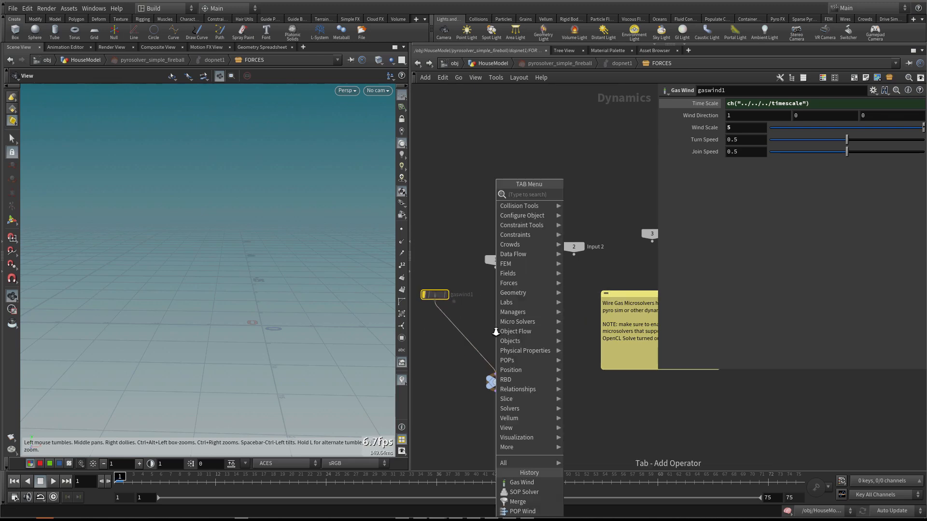
{"action": "type", "text": "mer"}
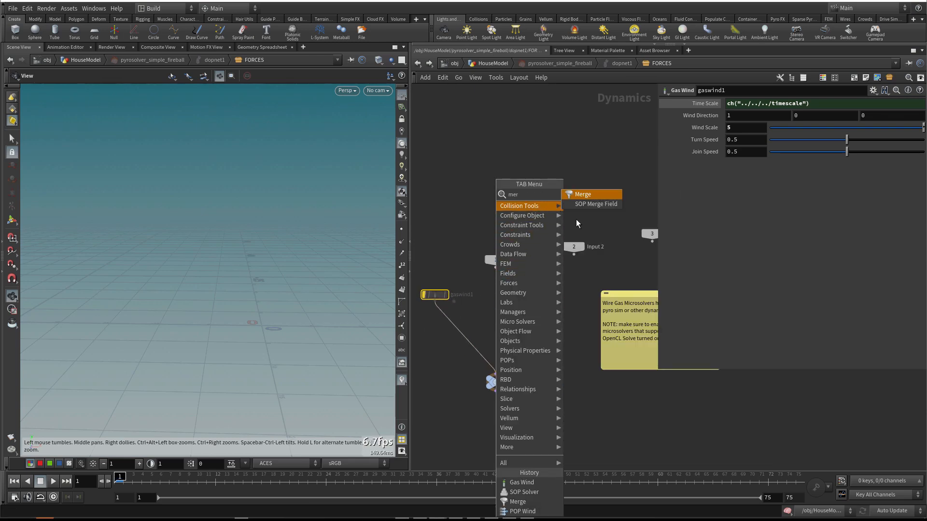
{"action": "left_click", "coordinate": [598, 195]}
{"action": "left_click", "coordinate": [471, 343]}
{"action": "left_click_drag", "start_coordinate": [471, 346], "coordinate": [502, 340]}
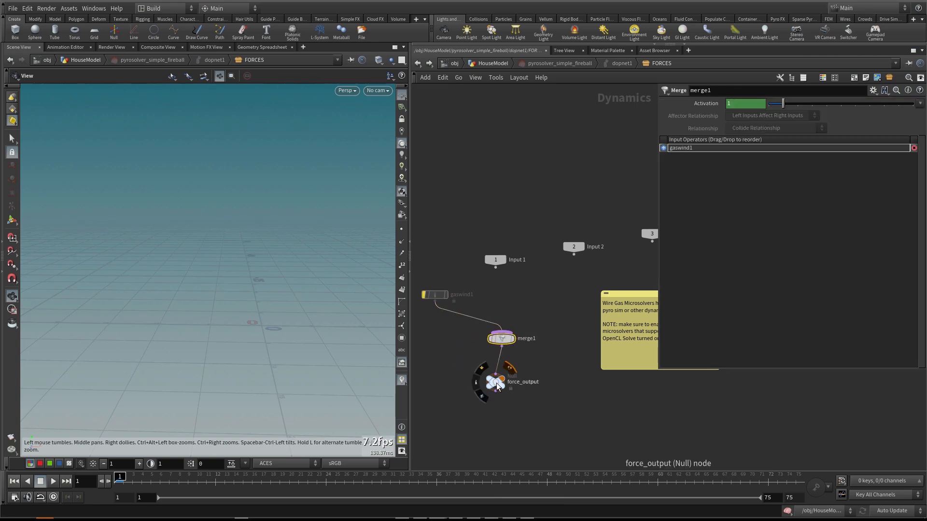
{"action": "left_click_drag", "start_coordinate": [495, 382], "coordinate": [502, 409]}
{"action": "left_click_drag", "start_coordinate": [502, 340], "coordinate": [505, 365]}
- Shrink the parameter area so it covers less of the FORCES network
{"action": "key", "text": "Tab"}
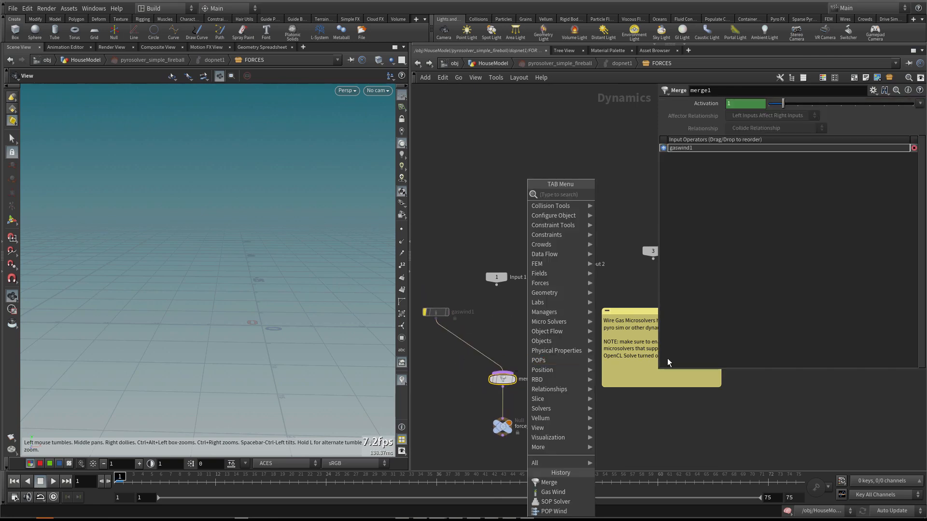
{"action": "left_click", "coordinate": [660, 426]}
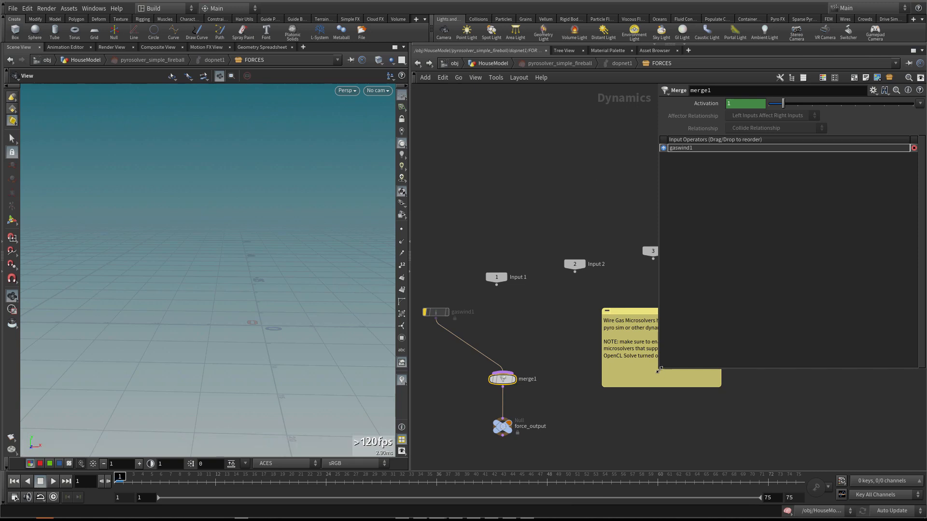
{"action": "left_click_drag", "start_coordinate": [658, 368], "coordinate": [714, 339]}
{"action": "left_click", "coordinate": [525, 315]}
{"action": "key", "text": "Tab"}
{"action": "type", "text": "gasd"}
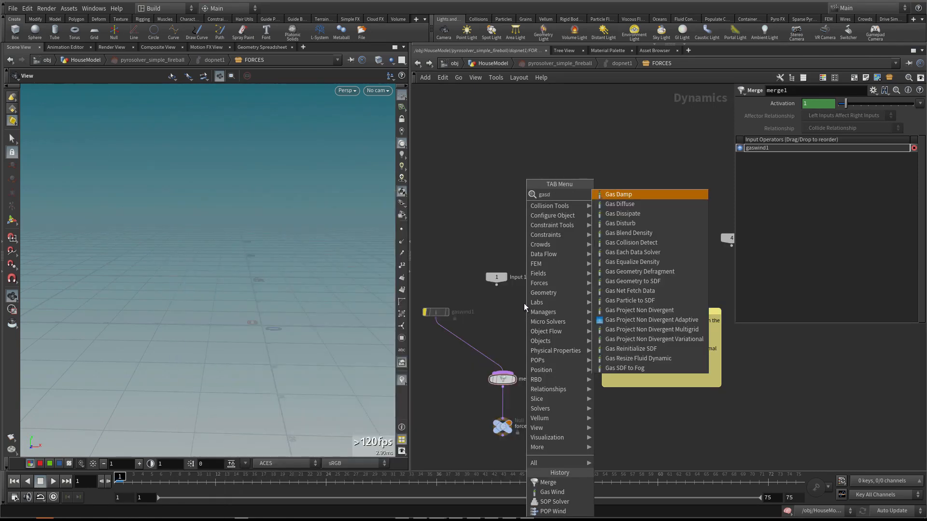
{"action": "type", "text": "i"}
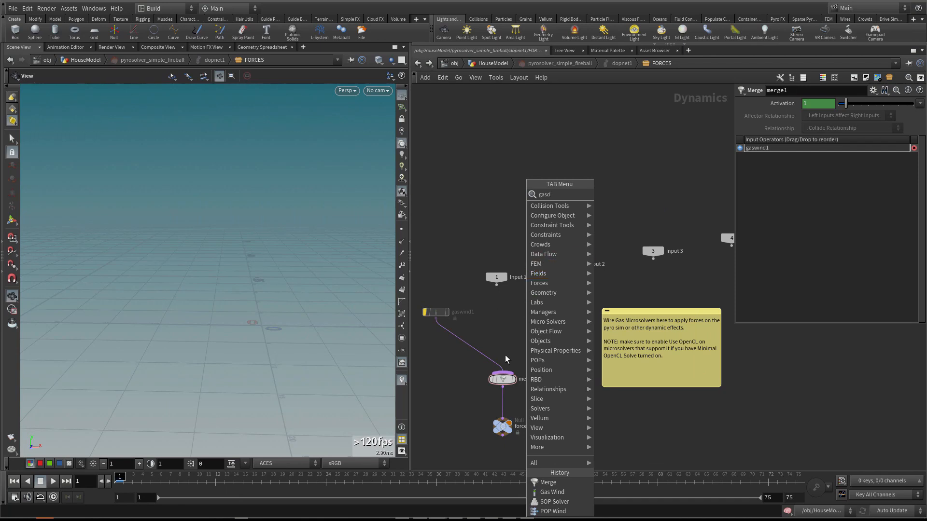
{"action": "key", "text": "Escape"}
- Add a Gas Disturb node, connect it to the Merge node and place it above the Merge
{"action": "key", "text": "Tab"}
{"action": "type", "text": "gasd"}
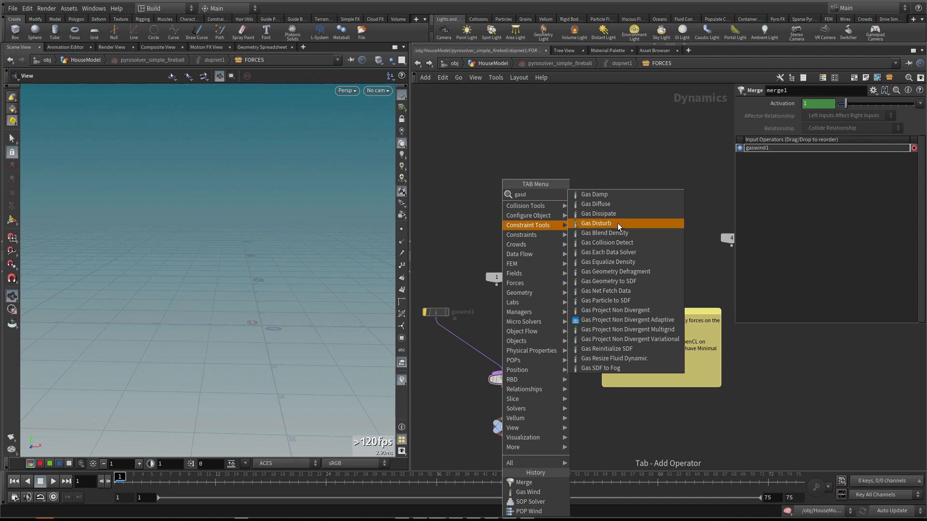
{"action": "left_click", "coordinate": [595, 222]}
{"action": "left_click", "coordinate": [531, 313]}
{"action": "left_click", "coordinate": [532, 319]}
{"action": "left_click", "coordinate": [503, 373]}
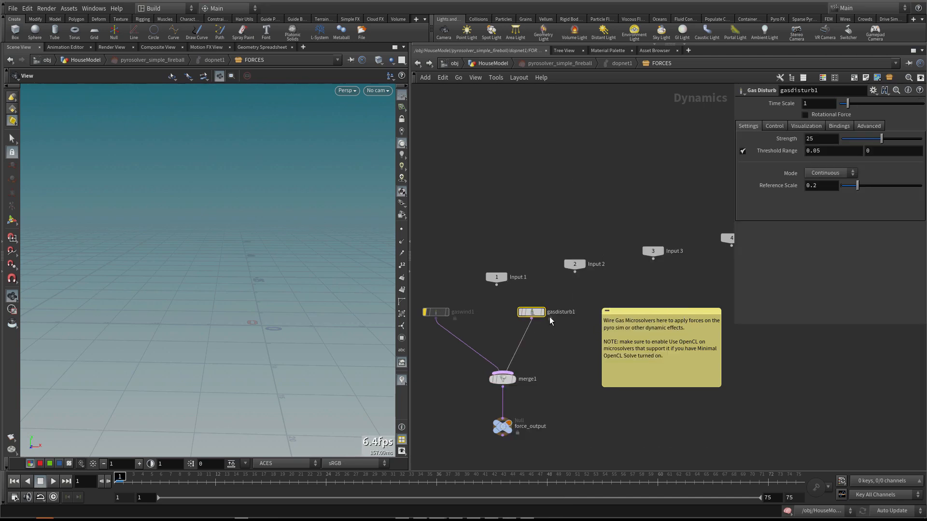
{"action": "left_click_drag", "start_coordinate": [532, 312], "coordinate": [500, 313]}
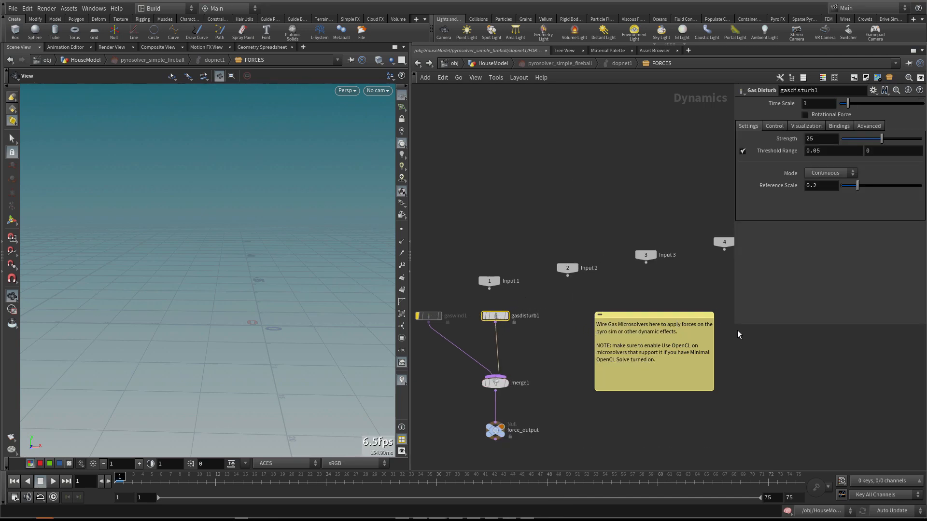
- Widen the parameter area slightly and set the Gas Disturb node's Strength to 35
{"action": "left_click_drag", "start_coordinate": [736, 324], "coordinate": [724, 336]}
{"action": "scroll", "coordinate": [548, 225], "scroll_direction": "down", "scroll_amount": 1}
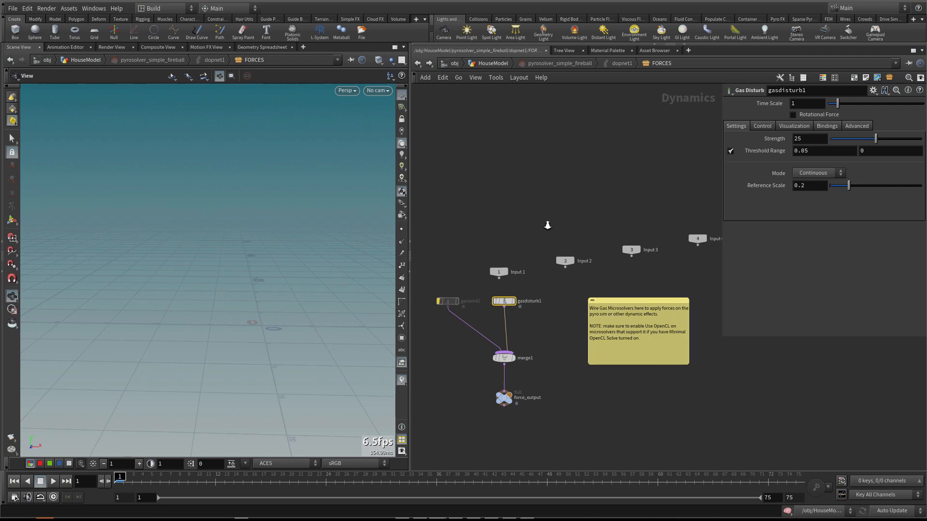
{"action": "scroll", "coordinate": [569, 191], "scroll_direction": "up", "scroll_amount": 2}
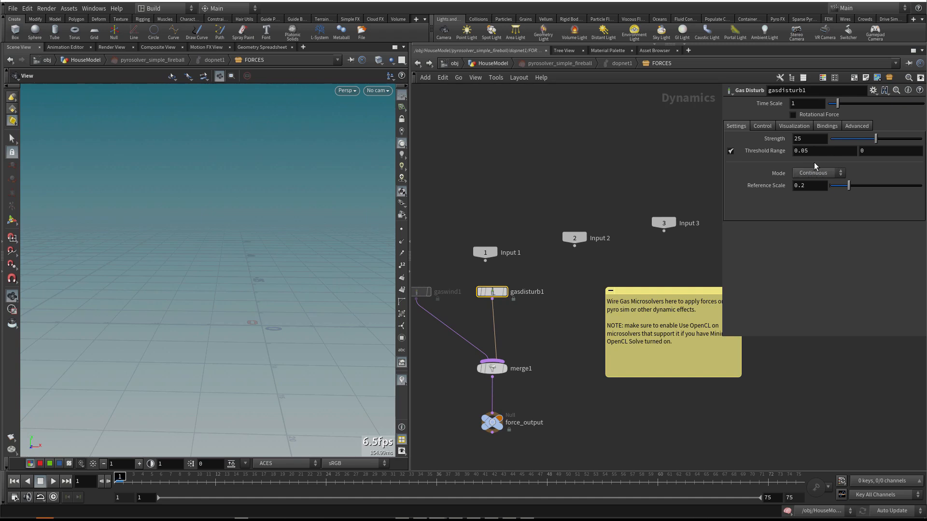
{"action": "left_click", "coordinate": [808, 140]}
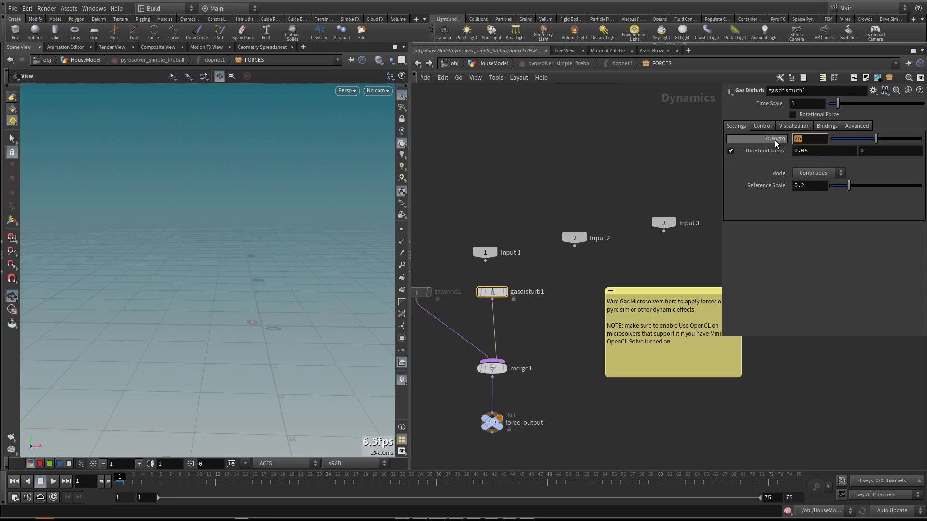
{"action": "type", "text": "35"}
{"action": "key", "text": "Return"}
{"action": "scroll", "coordinate": [606, 158], "scroll_direction": "up", "scroll_amount": 2}
{"action": "scroll", "coordinate": [606, 158], "scroll_direction": "down", "scroll_amount": 2}
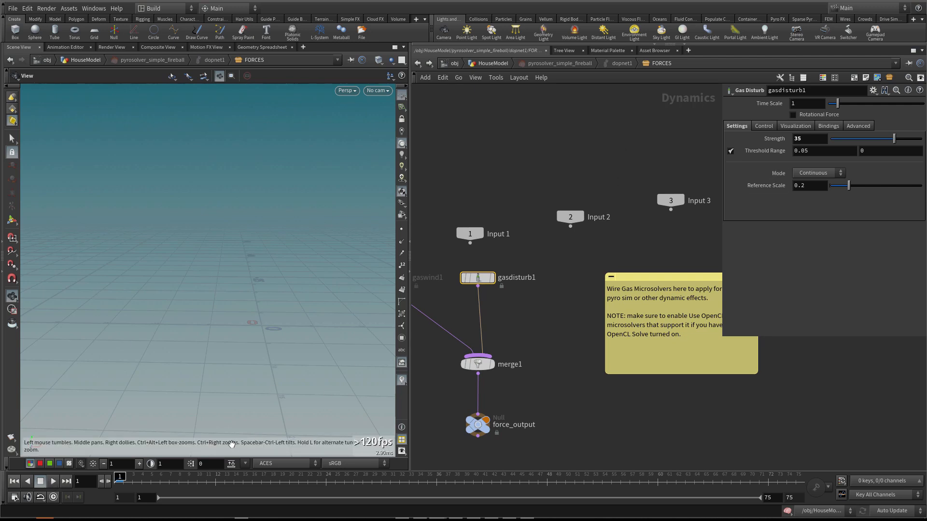
- Play the disturbed simulation in HouseModel up to frame 37 and switch the viewport to high quality lighting with shadows
{"action": "left_click", "coordinate": [51, 482]}
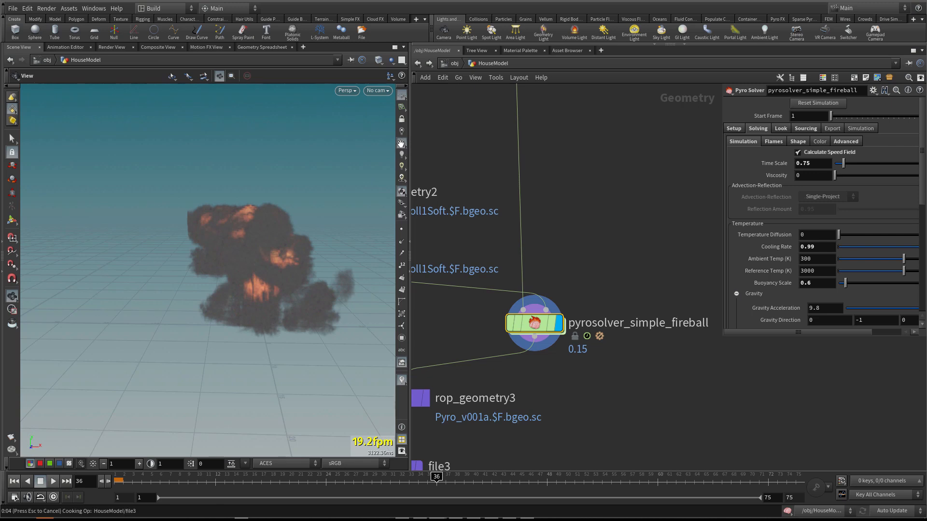
{"action": "right_click_drag", "start_coordinate": [229, 274], "coordinate": [276, 263]}
{"action": "left_click_drag", "start_coordinate": [276, 263], "coordinate": [272, 285]}
{"action": "left_click", "coordinate": [402, 177]}
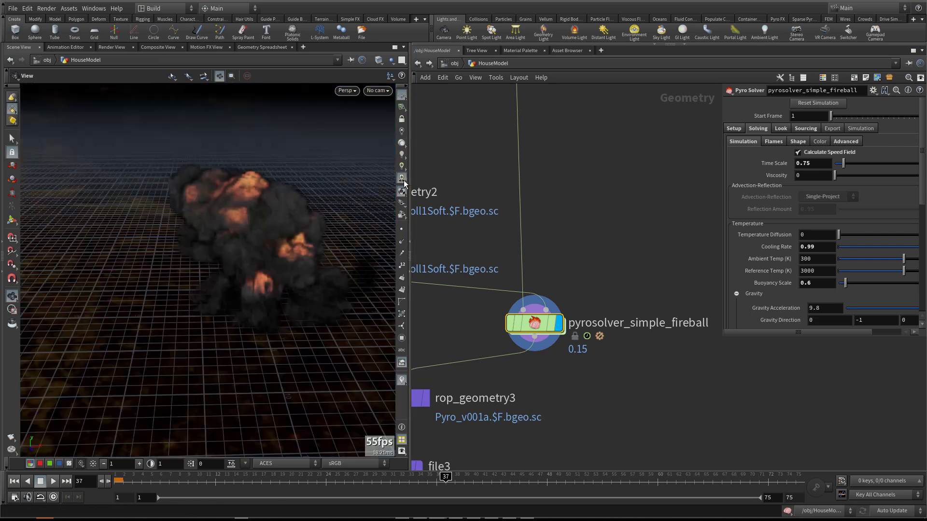
{"action": "left_click_drag", "start_coordinate": [234, 250], "coordinate": [301, 223]}
- At object level, disable Enable Light In Viewport on envlight1 and go back into HouseModel
{"action": "left_click", "coordinate": [402, 96]}
{"action": "left_click", "coordinate": [454, 64]}
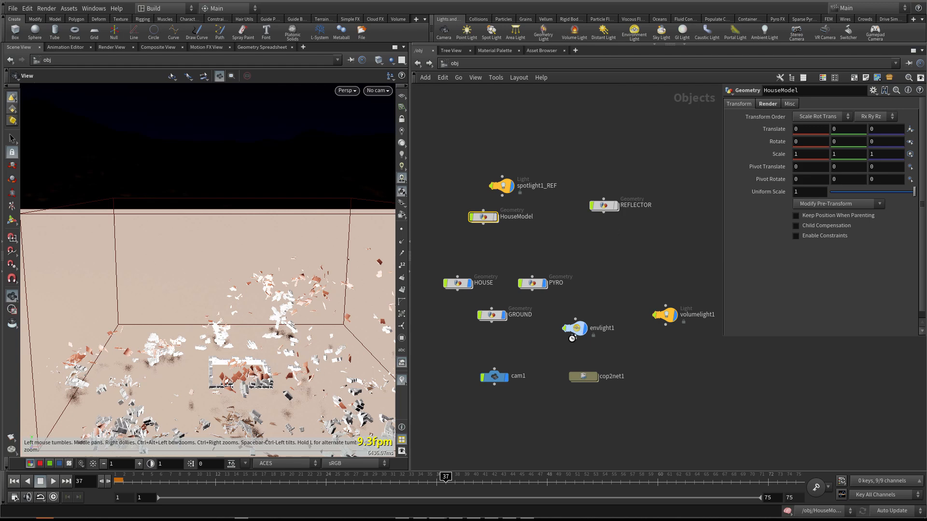
{"action": "left_click", "coordinate": [573, 333]}
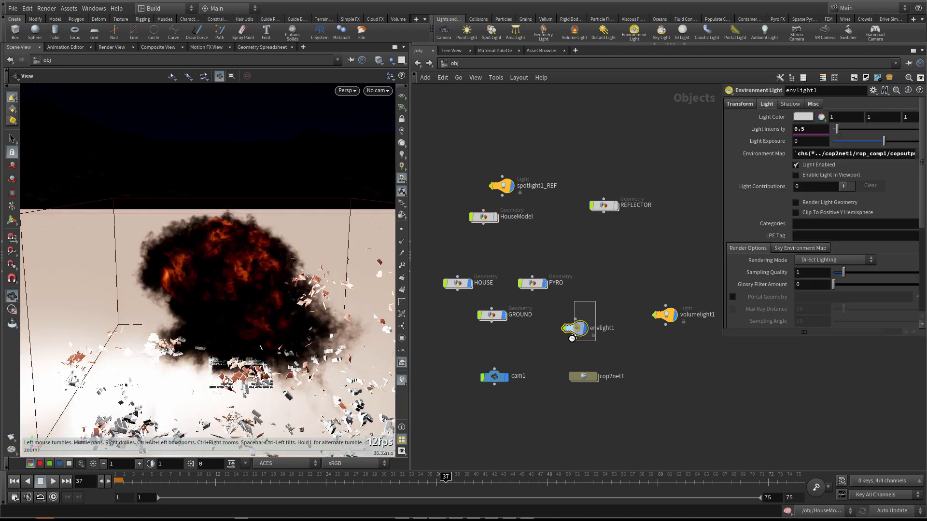
{"action": "left_click", "coordinate": [804, 177]}
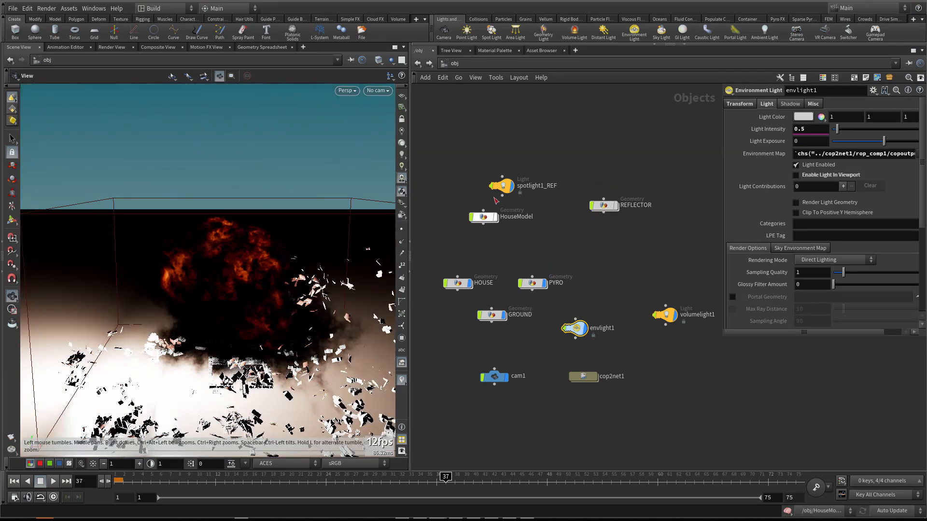
{"action": "double_click", "coordinate": [482, 219]}
{"action": "scroll", "coordinate": [286, 268], "scroll_direction": "up", "scroll_amount": 3}
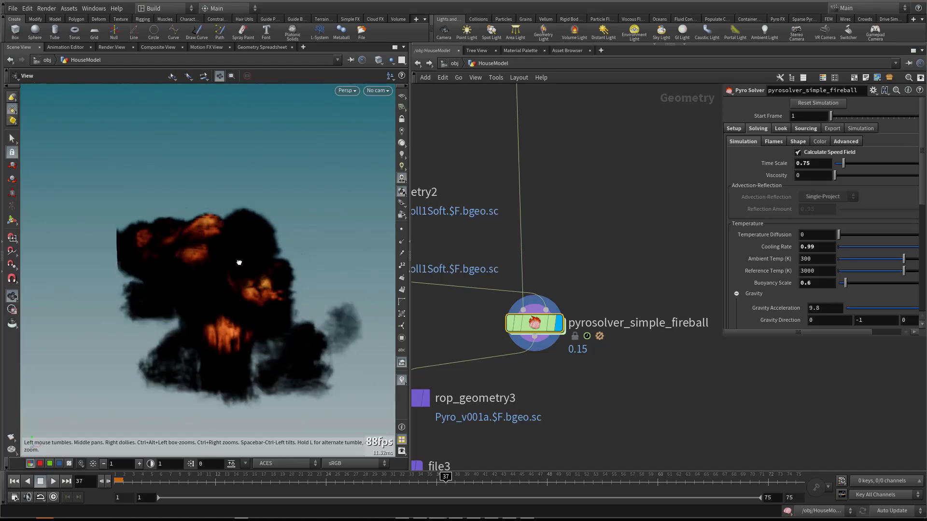
- Enable the spotlight1_REF light at object level and return to the HouseModel network
{"action": "left_click", "coordinate": [453, 63]}
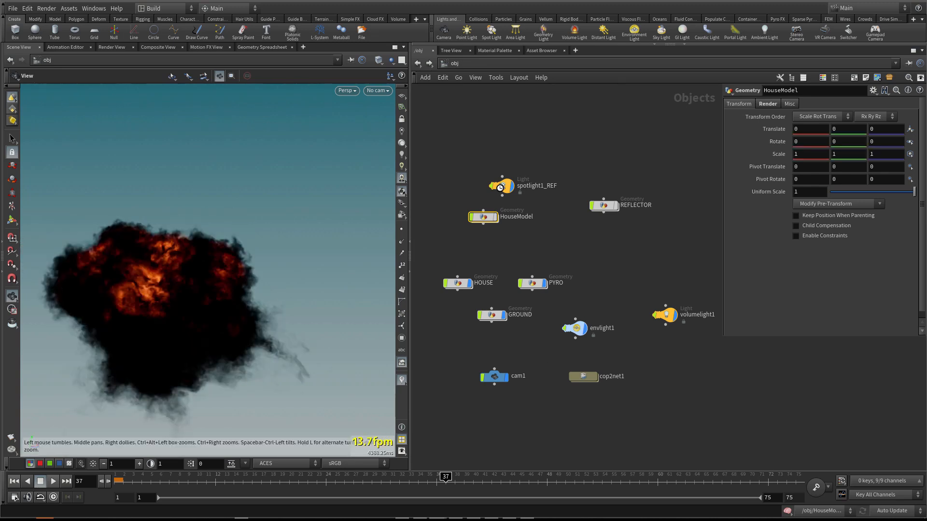
{"action": "left_click", "coordinate": [500, 187]}
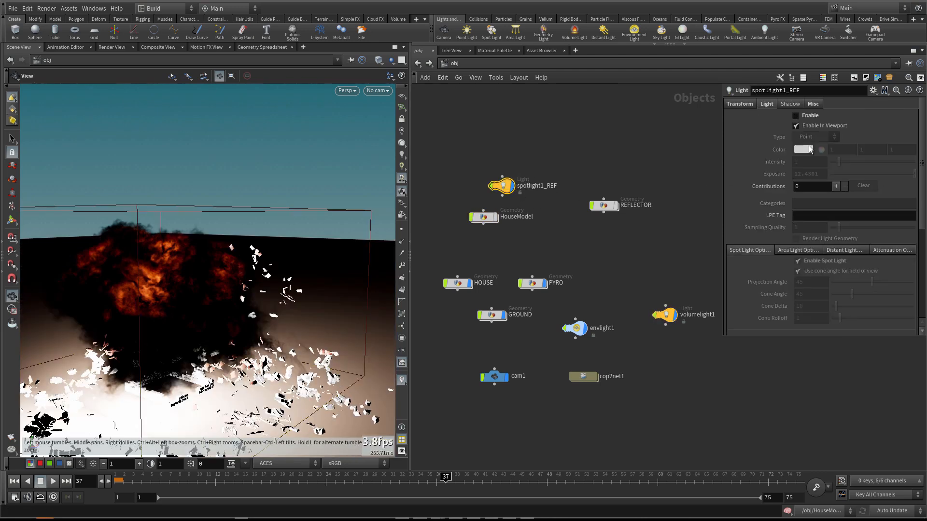
{"action": "left_click", "coordinate": [805, 118]}
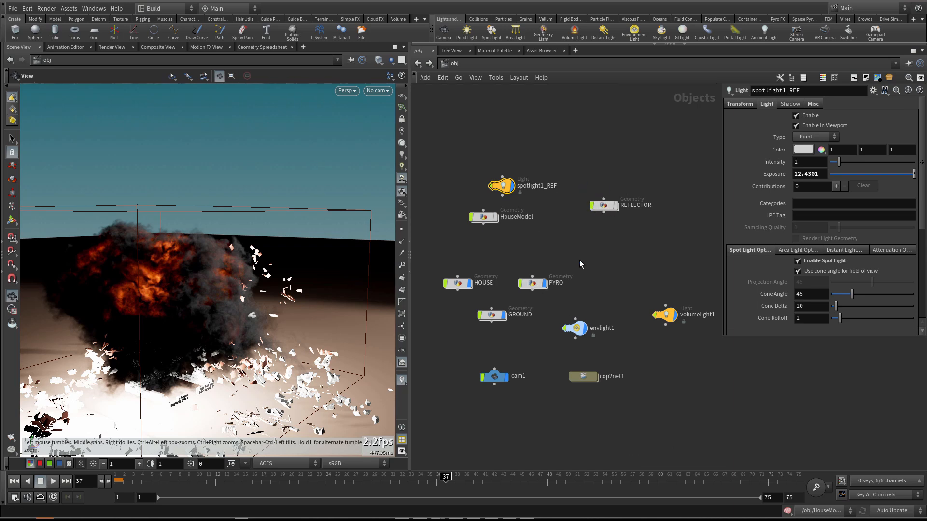
{"action": "double_click", "coordinate": [484, 217]}
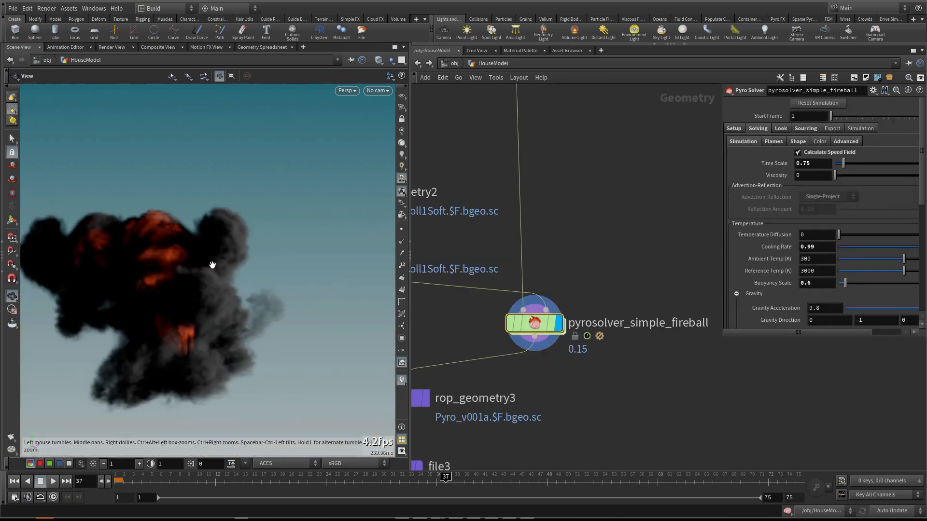
- Pin the scene view to HouseModel and go into the pyro solver's FORCES network
{"action": "left_click_drag", "start_coordinate": [225, 268], "coordinate": [254, 273]}
{"action": "key", "text": "ctrl"}
{"action": "left_click", "coordinate": [349, 61]}
{"action": "left_click_drag", "start_coordinate": [267, 240], "coordinate": [145, 258]}
{"action": "double_click", "coordinate": [535, 321]}
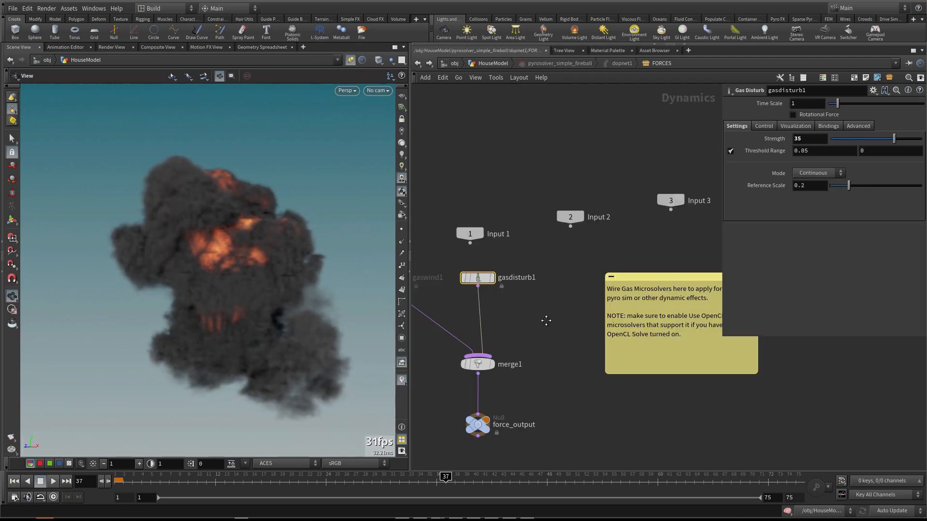
- Rearrange the Gas Wind and Gas Disturb nodes above the Merge node and inspect the explosion from another angle
{"action": "middle_click_drag", "start_coordinate": [544, 320], "coordinate": [607, 323]}
{"action": "left_click_drag", "start_coordinate": [467, 284], "coordinate": [451, 304]}
{"action": "left_click_drag", "start_coordinate": [542, 285], "coordinate": [520, 291]}
{"action": "middle_click_drag", "start_coordinate": [519, 291], "coordinate": [512, 297]}
{"action": "left_click_drag", "start_coordinate": [248, 289], "coordinate": [190, 174]}
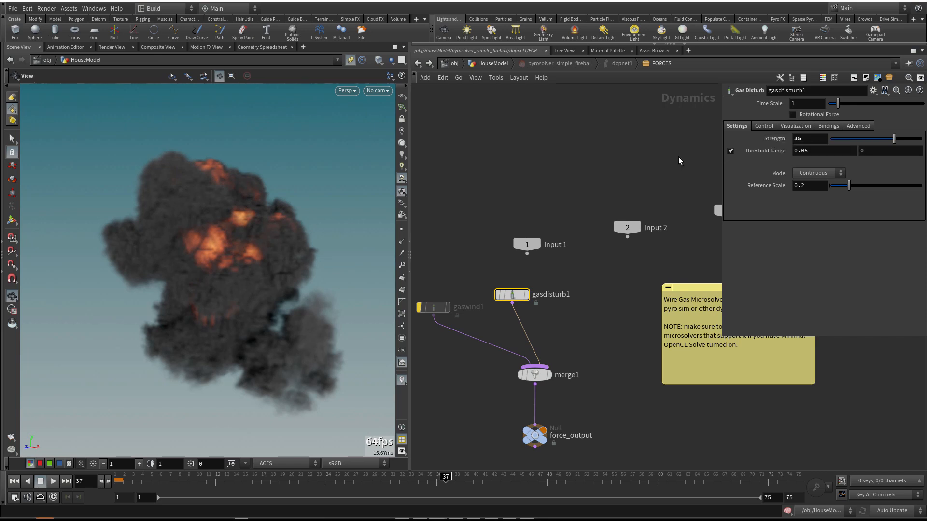
- Return to frame 1 and enable Use OpenCL on the Gas Disturb node
{"action": "left_click", "coordinate": [15, 482]}
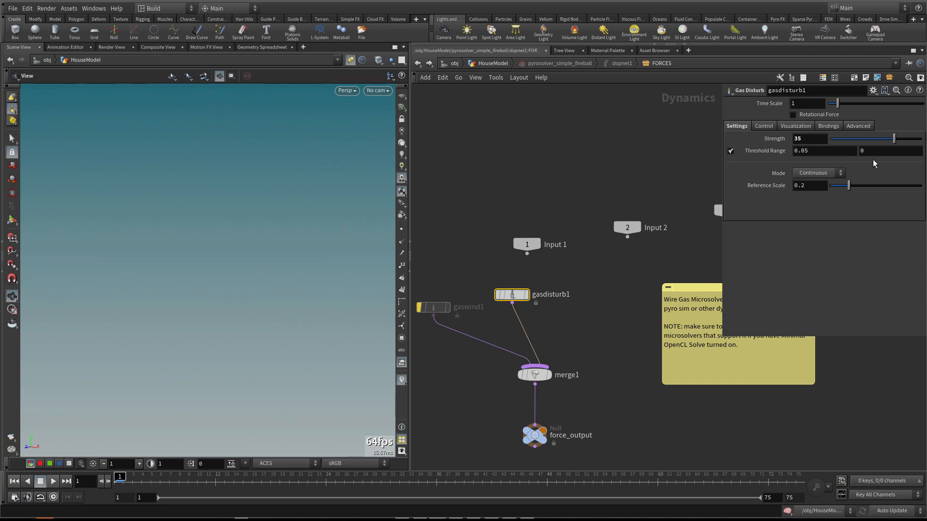
{"action": "left_click", "coordinate": [859, 127]}
{"action": "left_click", "coordinate": [811, 140]}
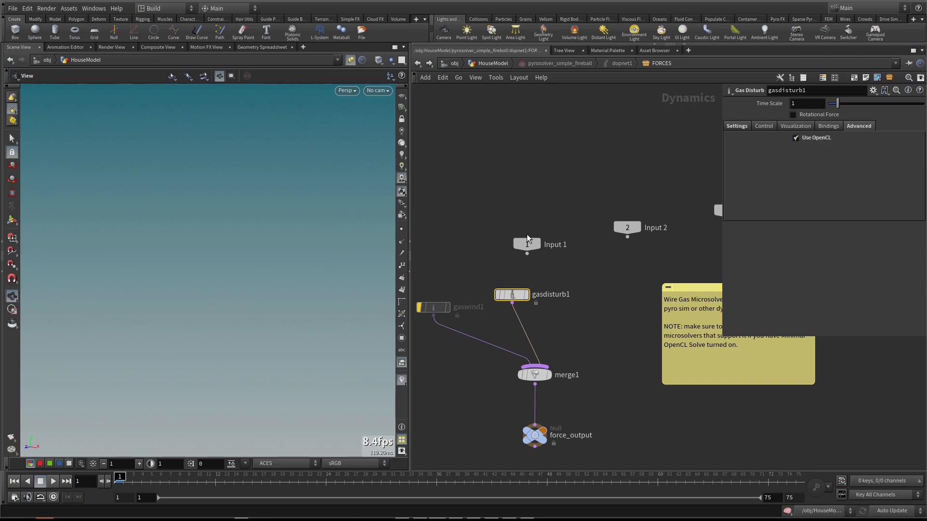
- Play the simulation to preview the explosion with the Gas Disturb force active
{"action": "left_click", "coordinate": [52, 481]}
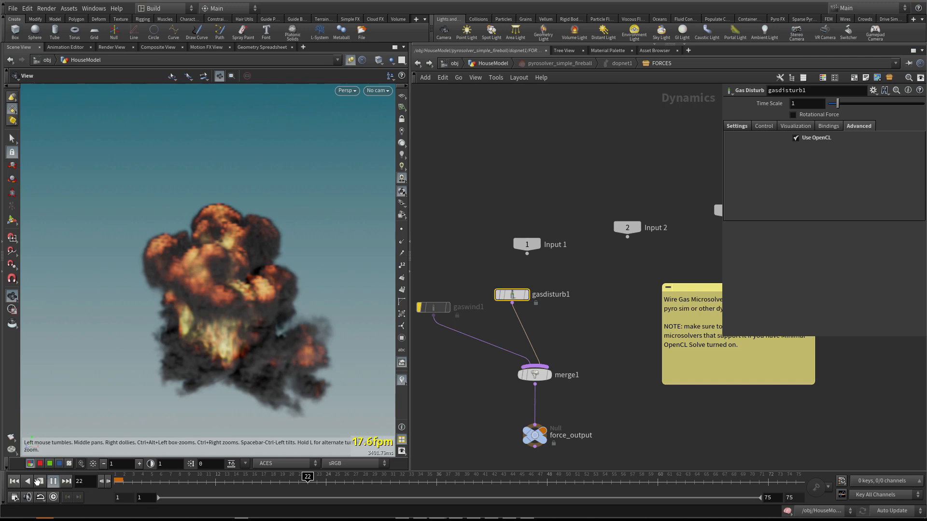
{"action": "left_click_drag", "start_coordinate": [502, 311], "coordinate": [537, 284]}
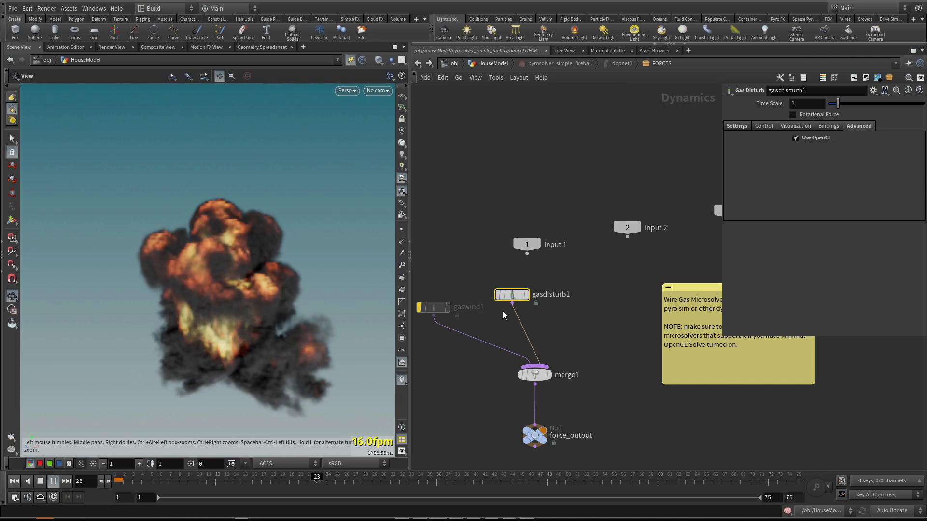
- Enable Rotational Force on gasdisturb1 and paste a relative reference to the solver's timescale into its Time Scale
{"action": "left_click", "coordinate": [783, 114]}
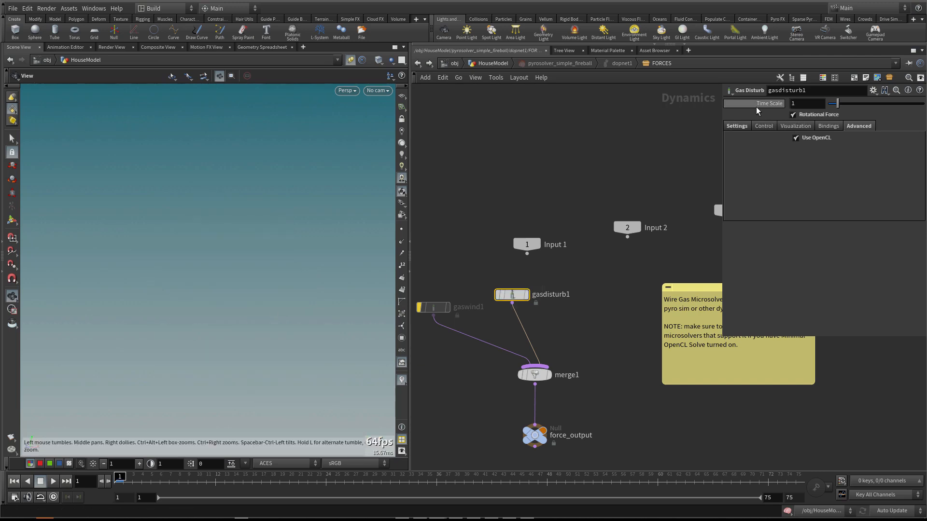
{"action": "right_click", "coordinate": [764, 104]}
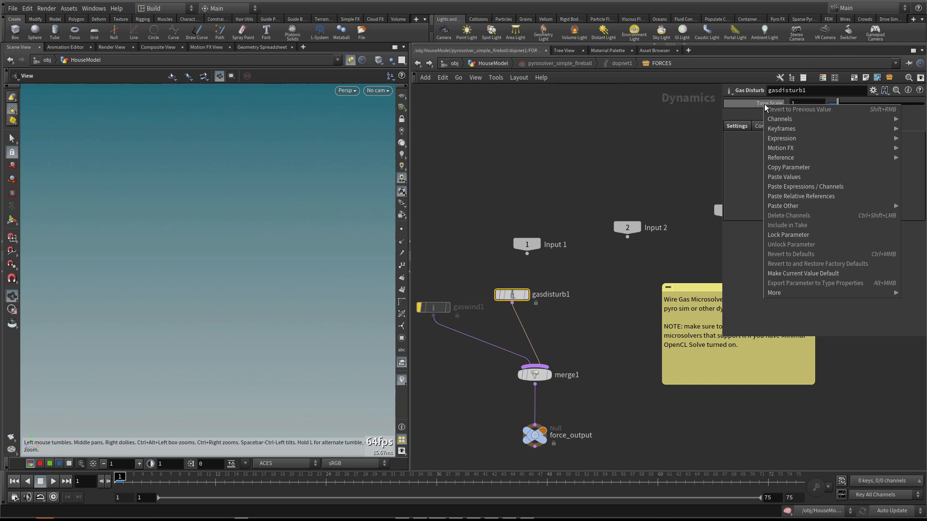
{"action": "left_click", "coordinate": [802, 196]}
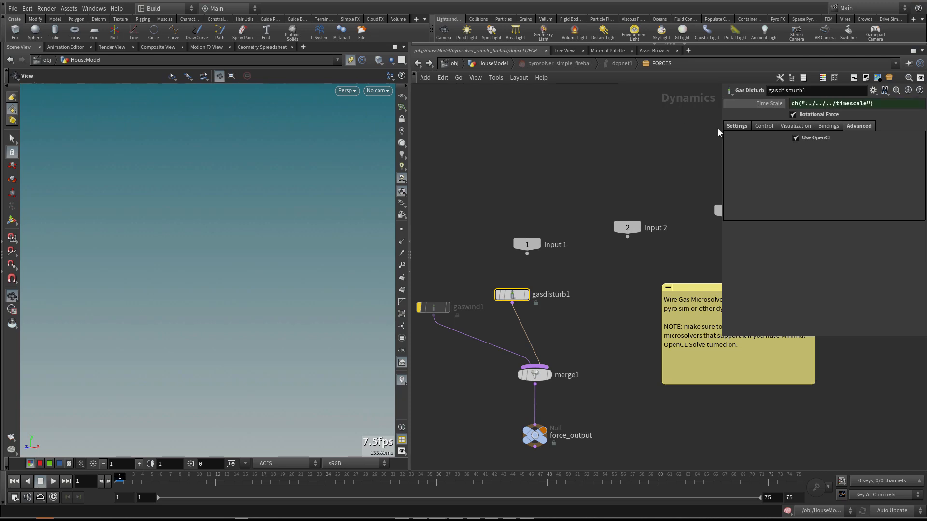
- Show the main settings of gasdisturb1, play the simulation to check the rotational disturbance, and return to frame 1
{"action": "left_click", "coordinate": [735, 126]}
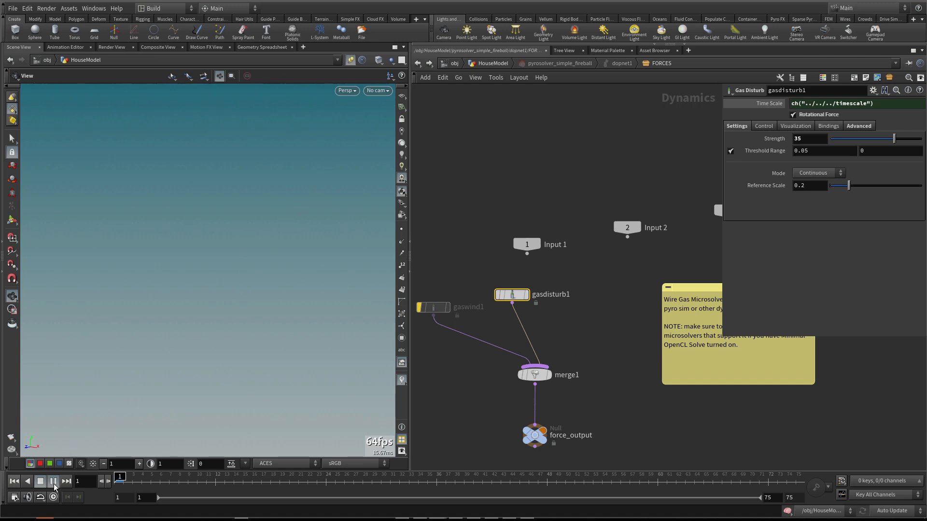
{"action": "left_click", "coordinate": [53, 481]}
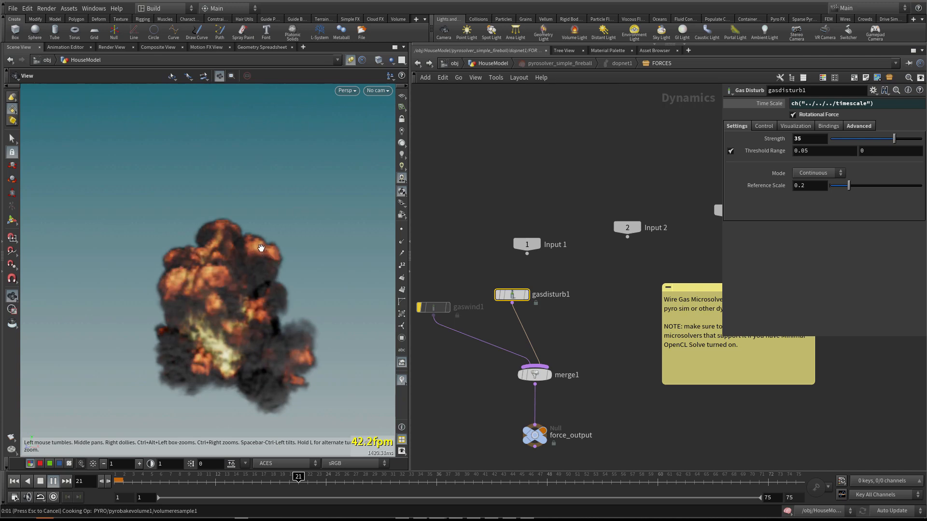
{"action": "left_click", "coordinate": [40, 483]}
{"action": "key", "text": "ctrl+Up"}
- Bypass the gasdisturb1 node and preview the explosion without it at frame 19 for comparison
{"action": "left_click_drag", "start_coordinate": [512, 295], "coordinate": [495, 284]}
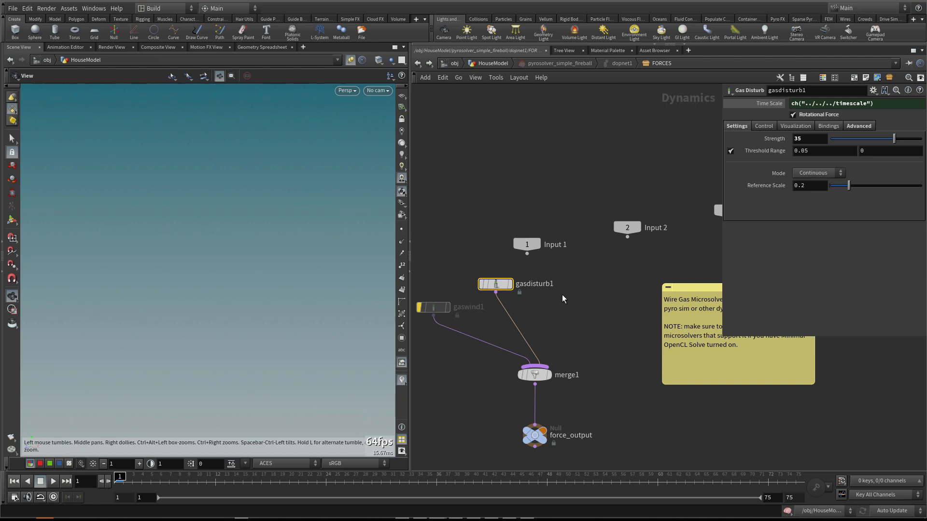
{"action": "left_click", "coordinate": [478, 269]}
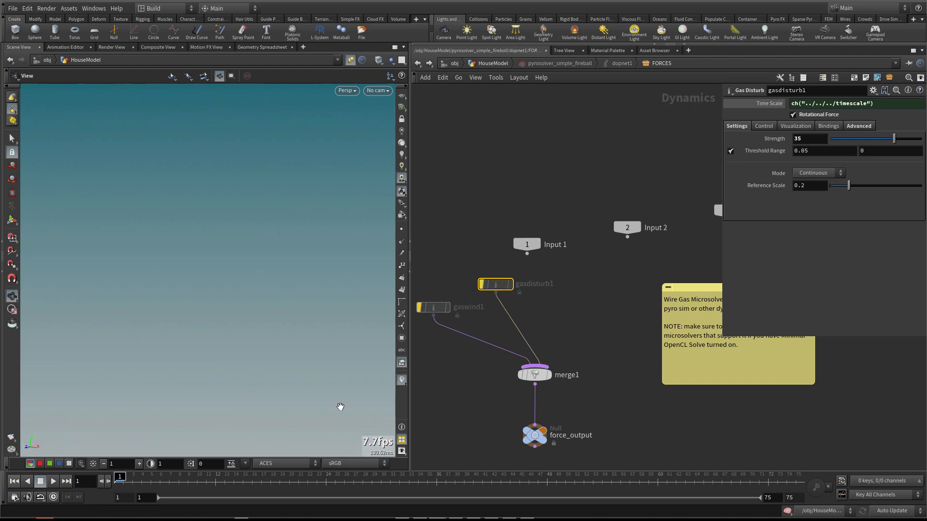
{"action": "left_click_drag", "start_coordinate": [159, 479], "coordinate": [206, 479]}
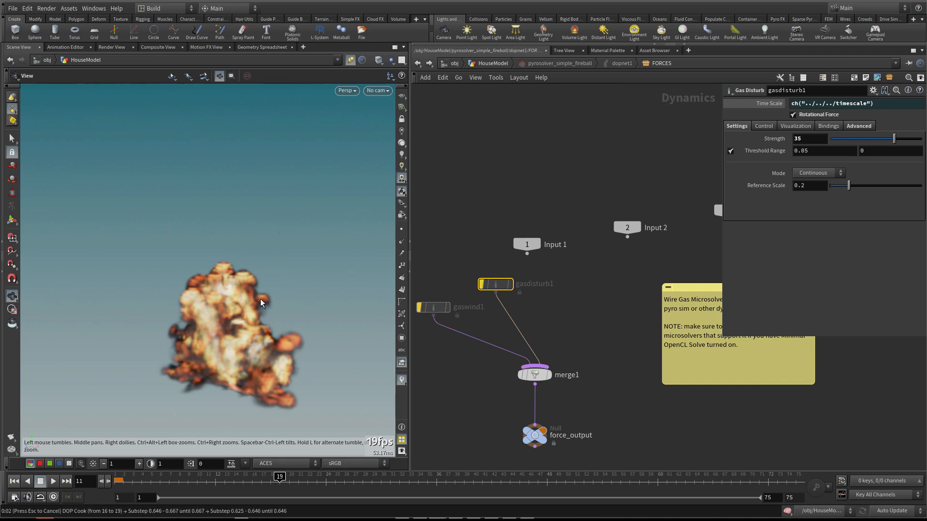
{"action": "left_click_drag", "start_coordinate": [238, 299], "coordinate": [174, 282]}
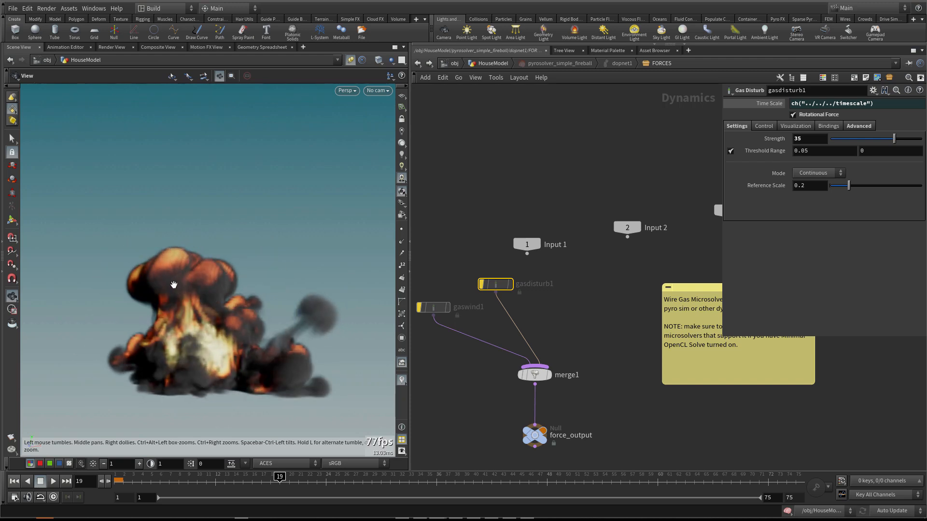
{"action": "left_click", "coordinate": [14, 481]}
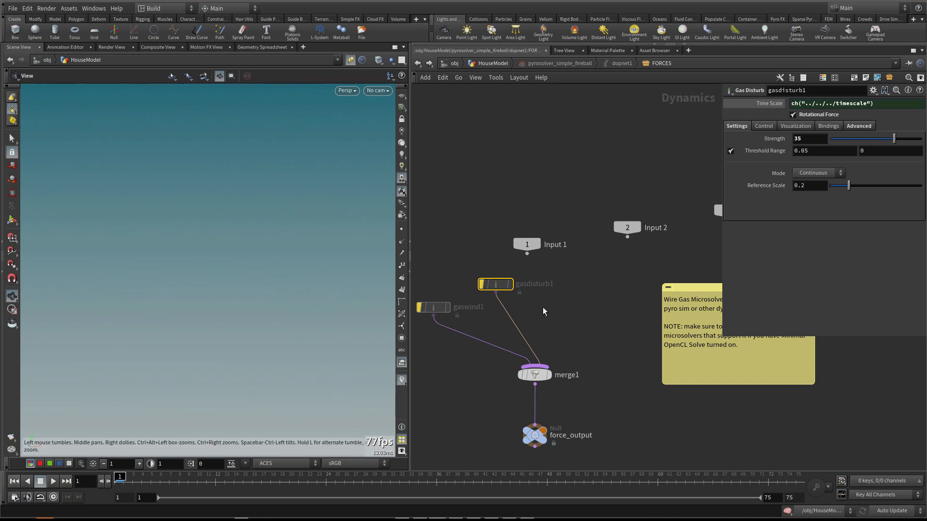
- Add a second Gas Disturb node beside gasdisturb1 and wire it into the merge1 node
{"action": "key", "text": "Tab"}
{"action": "key", "text": "Escape"}
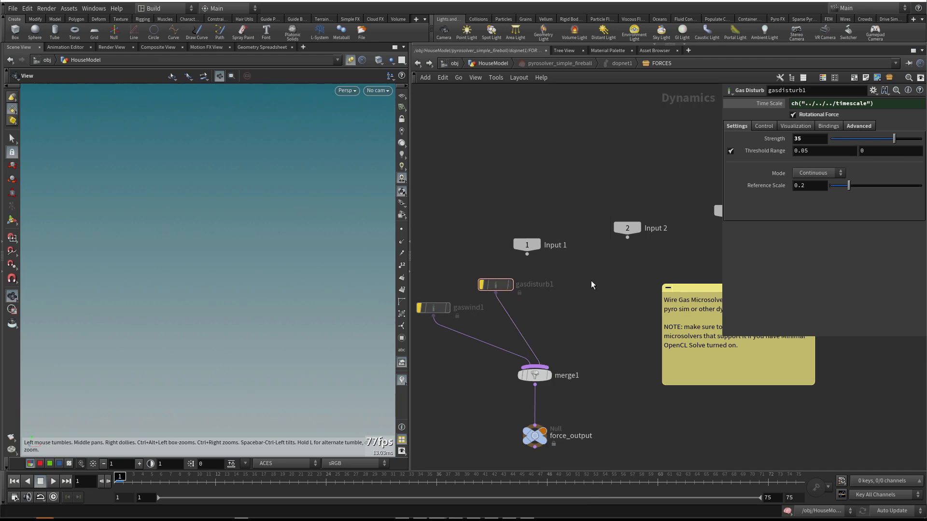
{"action": "middle_click_drag", "start_coordinate": [592, 284], "coordinate": [591, 277]}
{"action": "key", "text": "Tab"}
{"action": "left_click", "coordinate": [622, 472]}
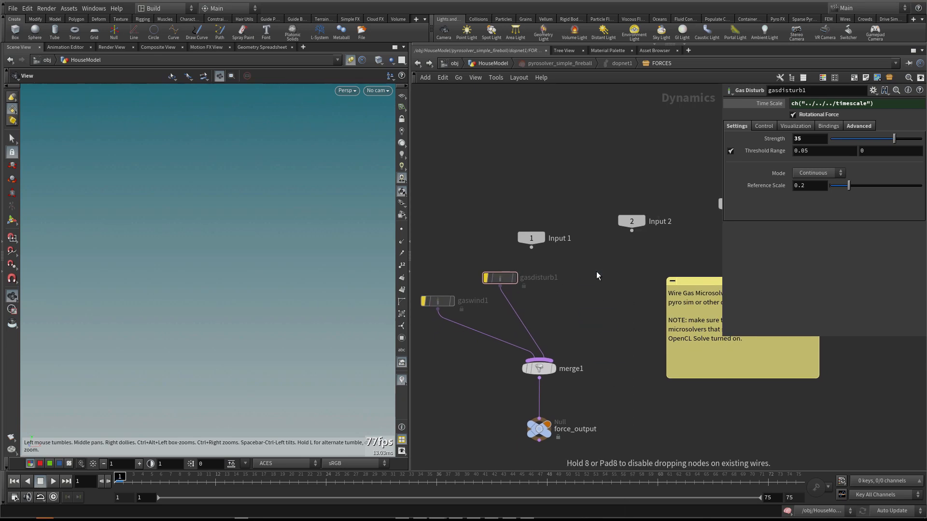
{"action": "left_click", "coordinate": [597, 266]}
{"action": "left_click", "coordinate": [596, 274]}
{"action": "left_click", "coordinate": [539, 359]}
{"action": "middle_click_drag", "start_coordinate": [606, 306], "coordinate": [598, 311]}
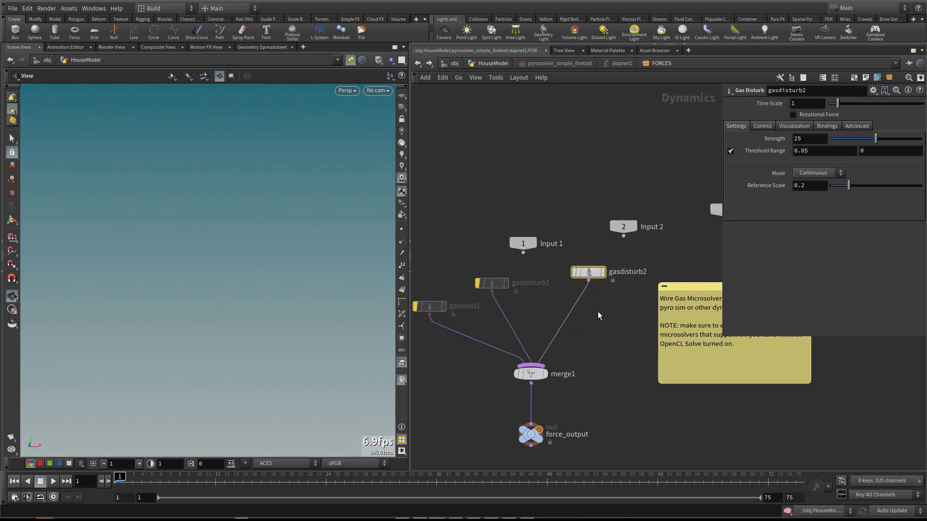
- Set gasdisturb2 to Block-Based mode with a Strength of 30
{"action": "left_click", "coordinate": [813, 192]}
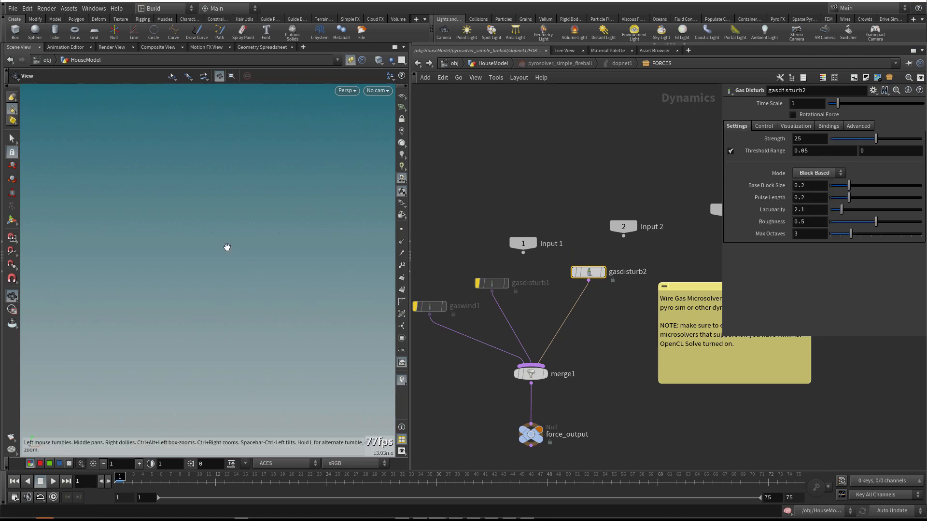
{"action": "left_click_drag", "start_coordinate": [809, 139], "coordinate": [752, 139]}
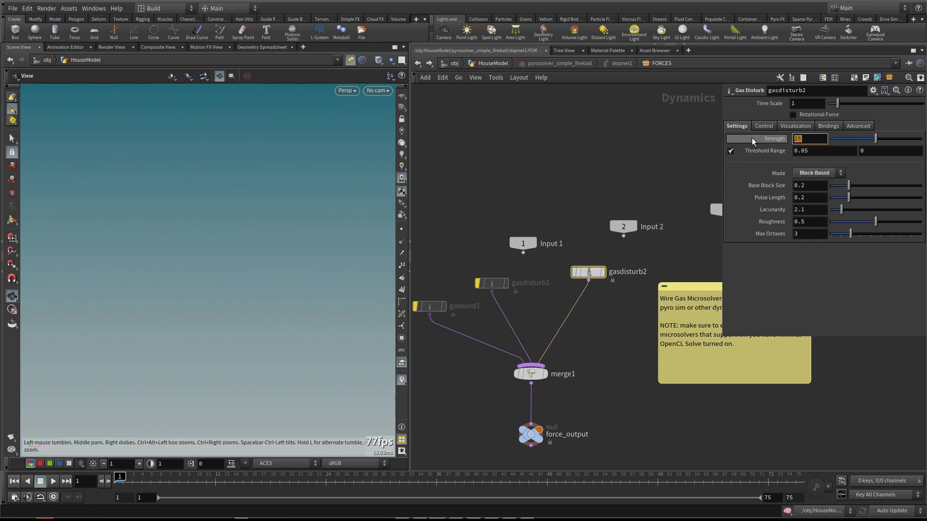
{"action": "type", "text": "30"}
{"action": "key", "text": "Return"}
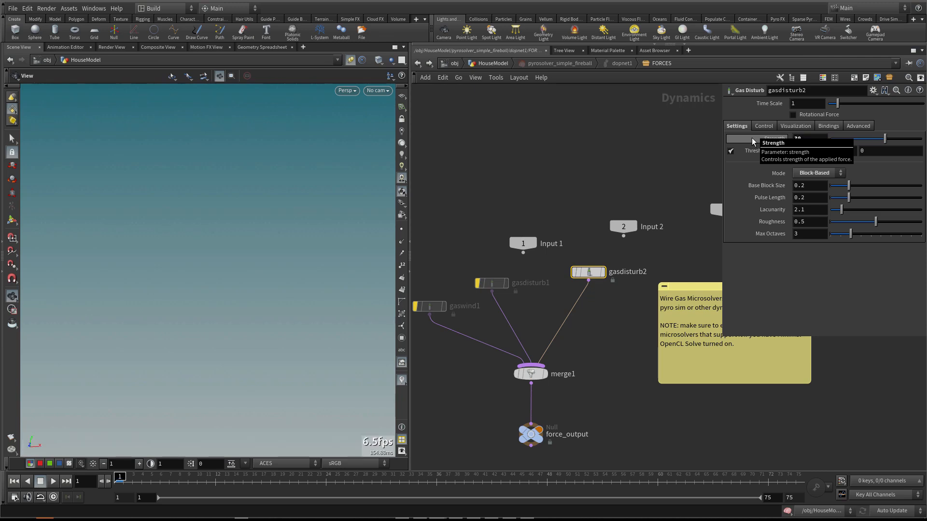
{"action": "scroll", "coordinate": [620, 174], "scroll_direction": "up", "scroll_amount": 1}
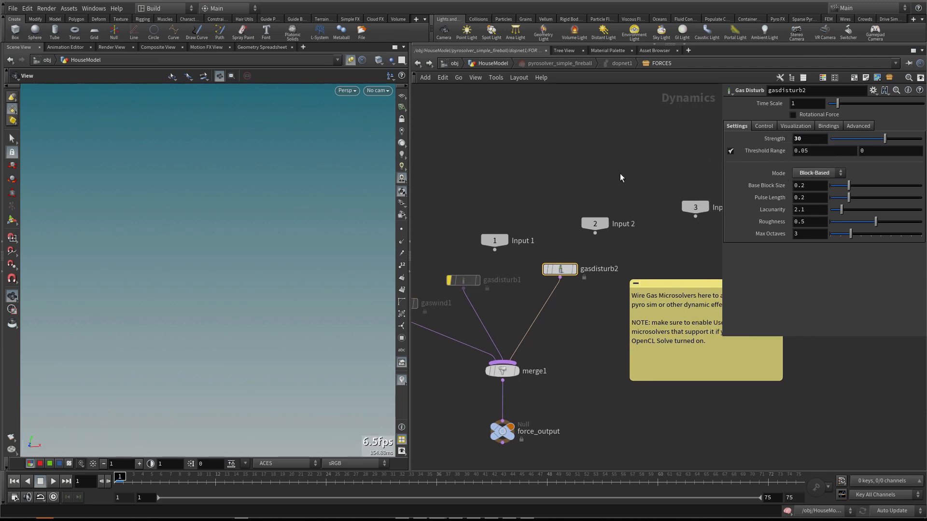
- Turn on Rotational Force and Use OpenCL for gasdisturb2 and link its Time Scale to the solver's timescale by relative reference
{"action": "left_click", "coordinate": [801, 114]}
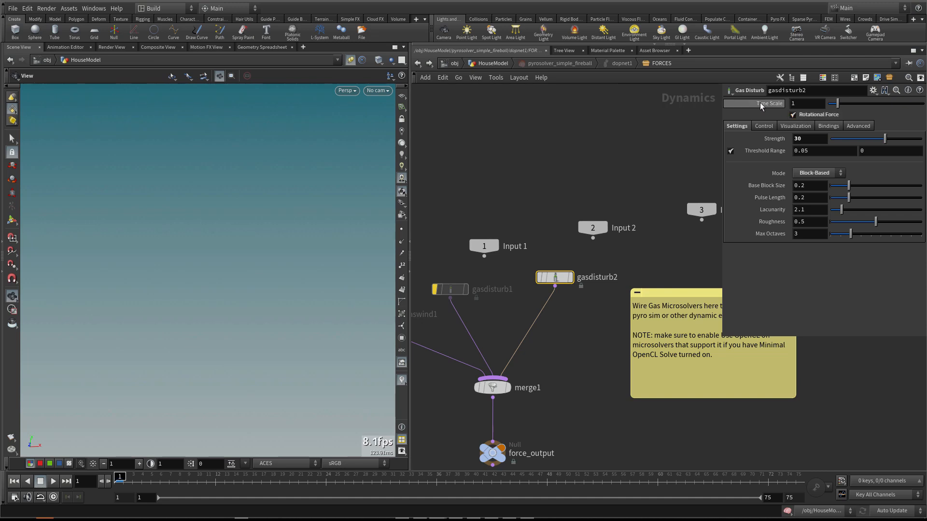
{"action": "right_click", "coordinate": [760, 102]}
{"action": "left_click", "coordinate": [792, 194]}
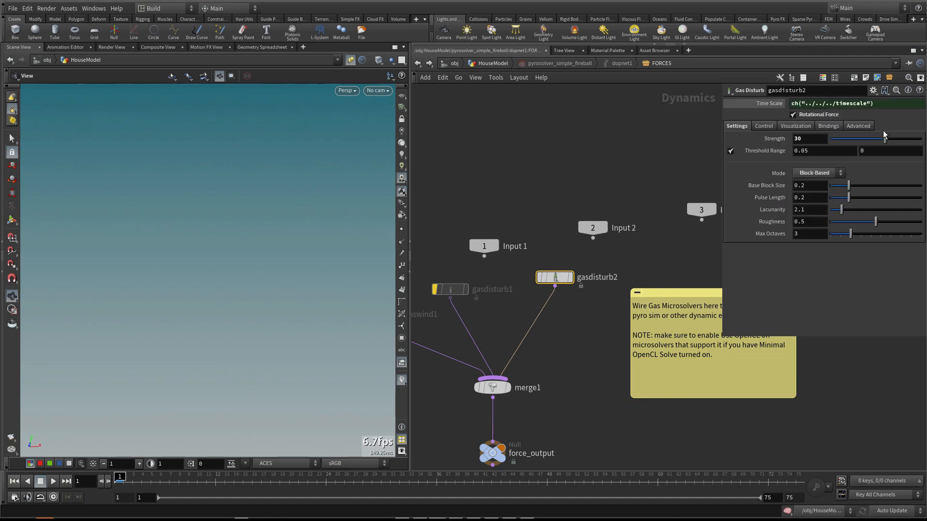
{"action": "left_click", "coordinate": [858, 127]}
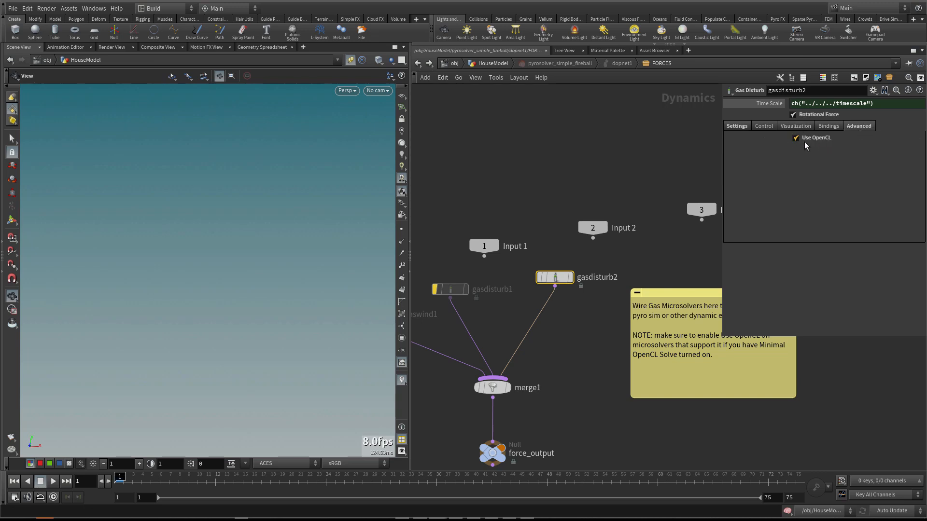
- Set the Base Block Size of gasdisturb2 to 1
{"action": "left_click", "coordinate": [734, 126]}
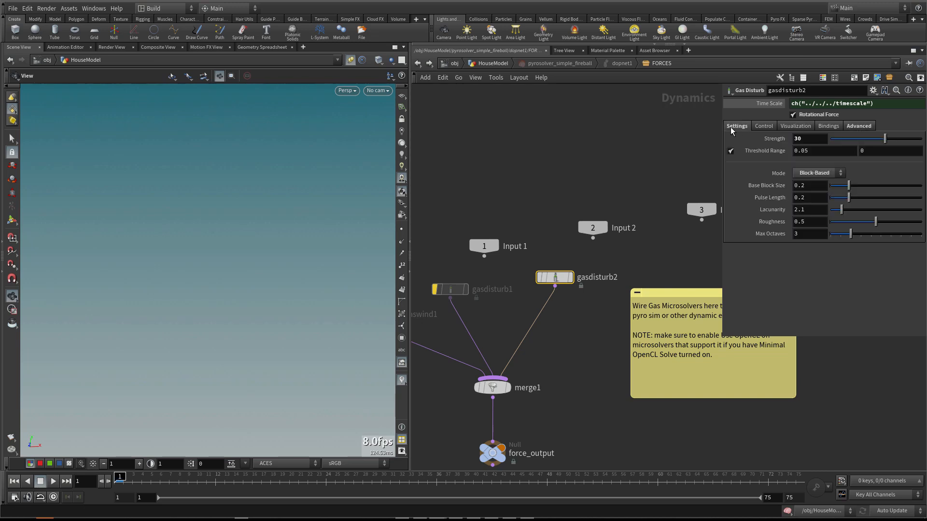
{"action": "left_click", "coordinate": [802, 185]}
{"action": "type", "text": "1"}
{"action": "key", "text": "Tab"}
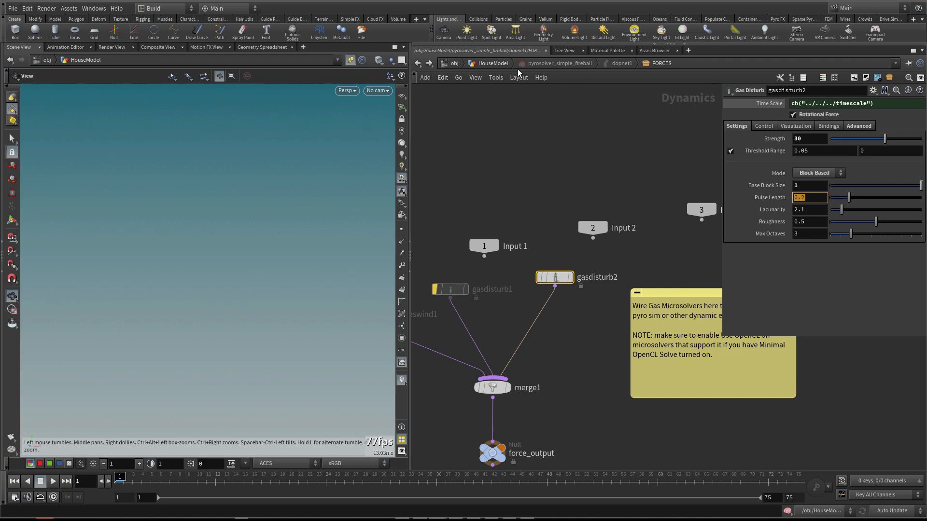
- Set the pyro solver's Voxel Size to 0.12 and go back into its FORCES network
{"action": "left_click", "coordinate": [488, 63]}
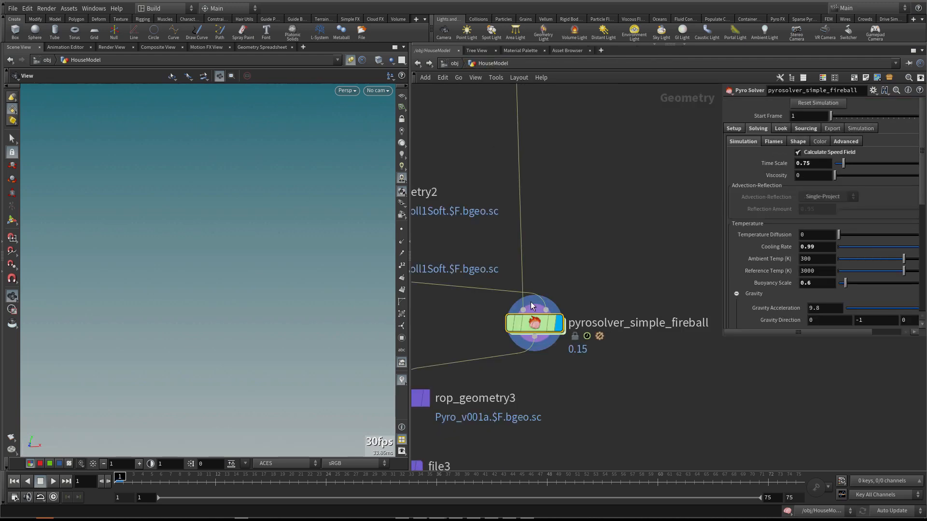
{"action": "left_click", "coordinate": [743, 129]}
{"action": "double_click", "coordinate": [803, 140]}
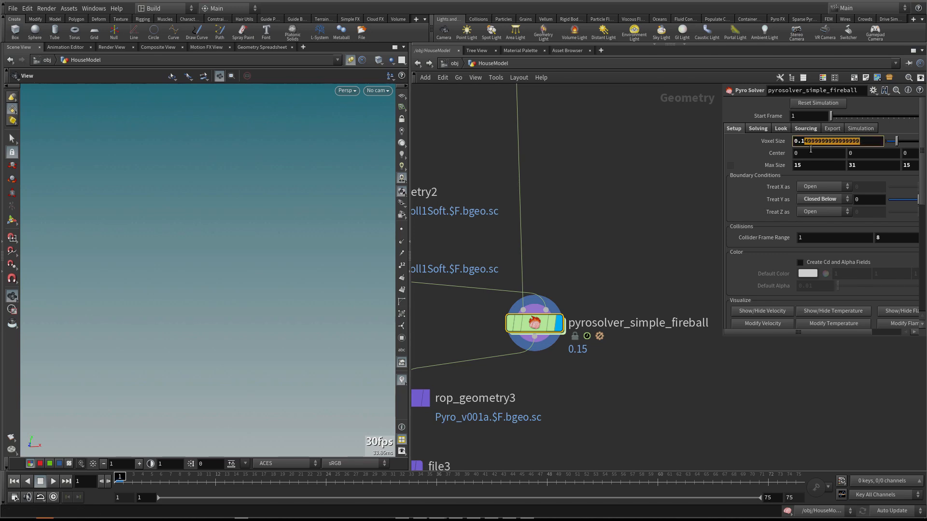
{"action": "type", "text": "0.12"}
{"action": "key", "text": "Return"}
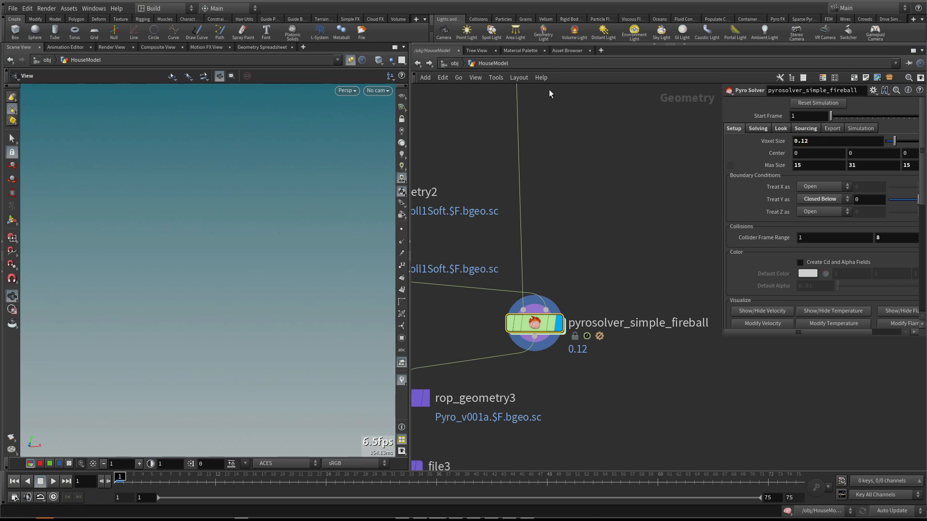
{"action": "double_click", "coordinate": [533, 323]}
- Simulate the explosion to frames 21 and 31, inspect the block-based disturbance from several angles, and return to frame 1
{"action": "left_click", "coordinate": [296, 478]}
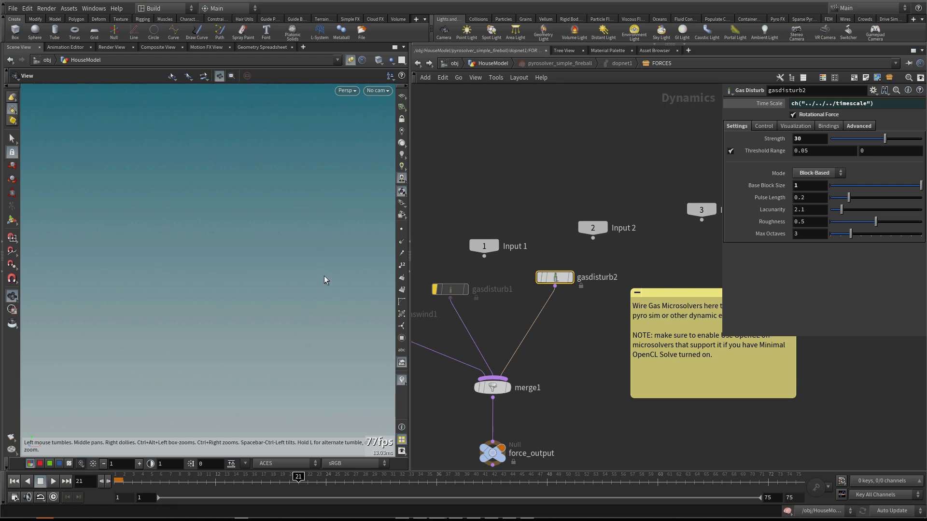
{"action": "mouse_move", "coordinate": [263, 298]}
{"action": "left_mouse_down"}
{"action": "mouse_move", "coordinate": [311, 303]}
{"action": "mouse_move", "coordinate": [256, 300]}
{"action": "left_mouse_up"}
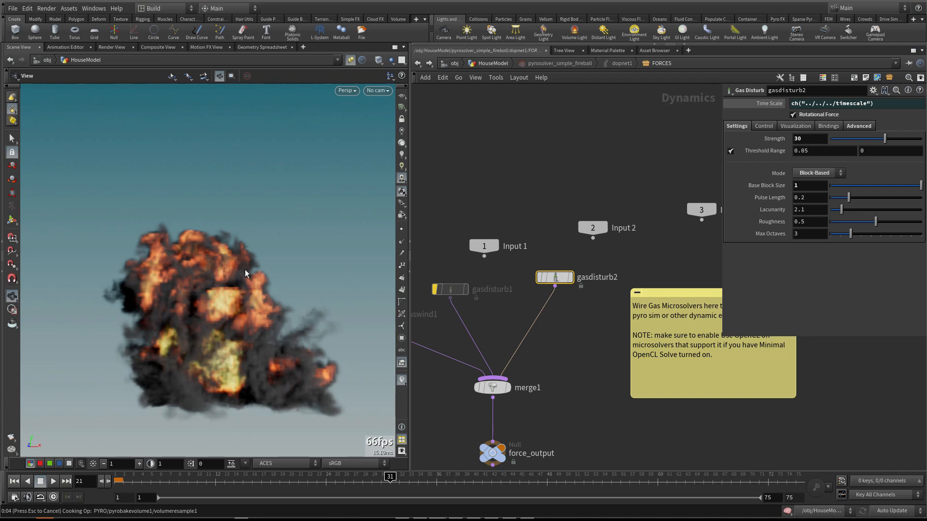
{"action": "left_click_drag", "start_coordinate": [256, 267], "coordinate": [246, 288]}
{"action": "right_click_drag", "start_coordinate": [246, 289], "coordinate": [279, 296]}
{"action": "left_click_drag", "start_coordinate": [207, 265], "coordinate": [132, 263]}
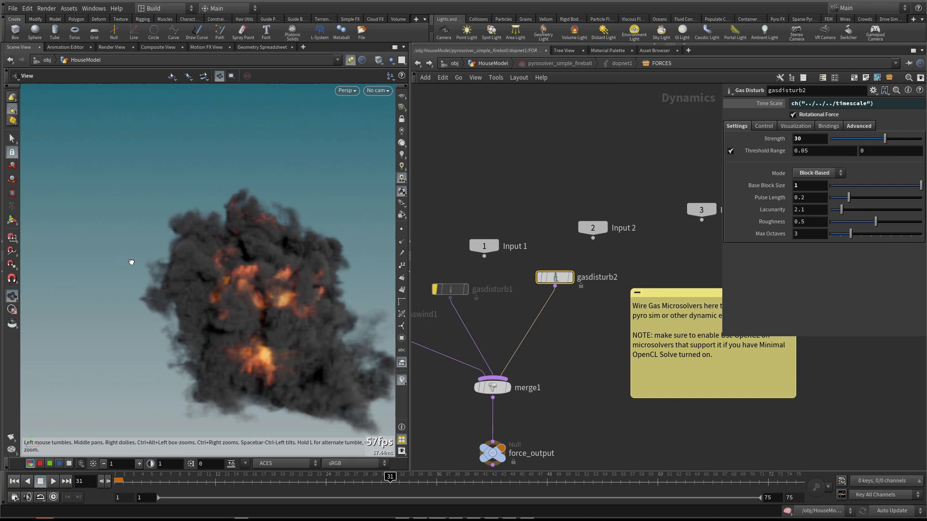
{"action": "left_click", "coordinate": [14, 482]}
- Return to the HouseModel network and set the pyro solver's Voxel Size to 0.1
{"action": "middle_click_drag", "start_coordinate": [496, 318], "coordinate": [499, 311]}
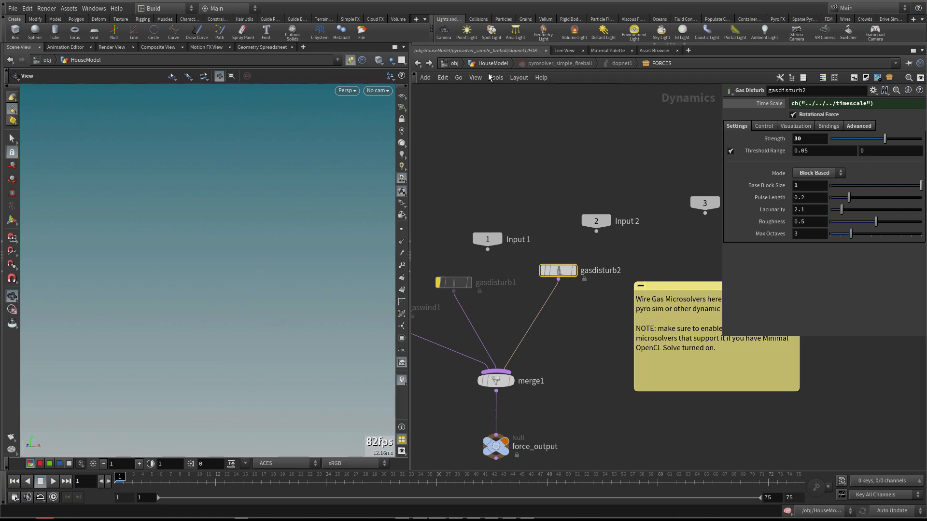
{"action": "key", "text": "u"}
{"action": "key", "text": "u"}
{"action": "key", "text": "u"}
{"action": "double_click", "coordinate": [799, 141]}
{"action": "type", "text": "1"}
{"action": "key", "text": "Return"}
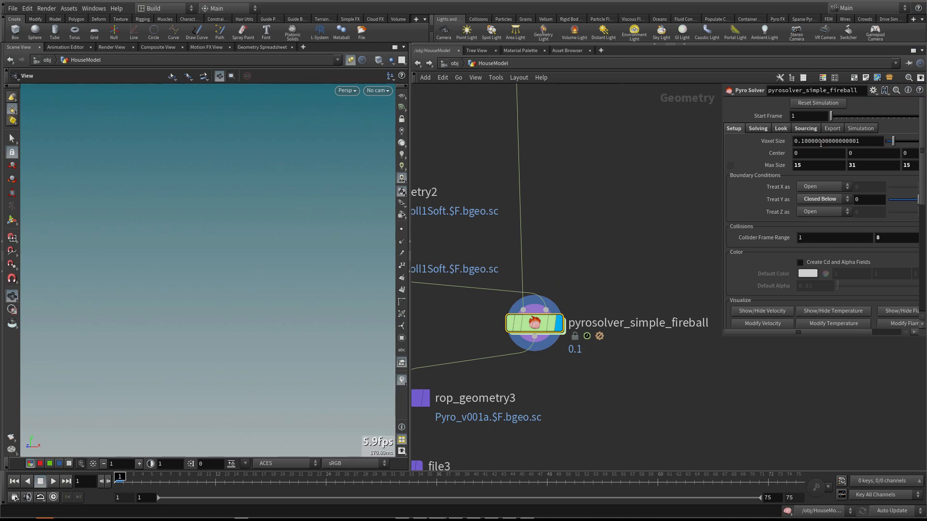
{"action": "key", "text": "h"}
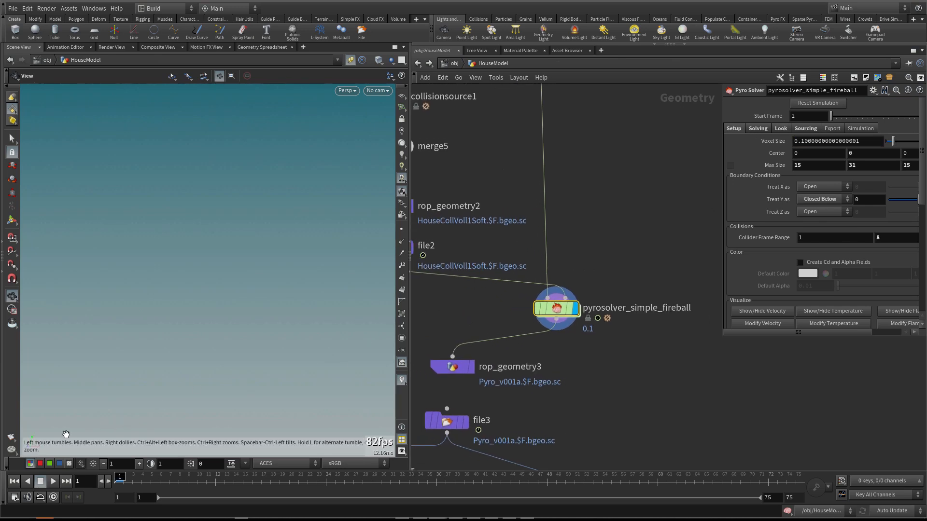
- Render a flipbook of the explosion at 100% zoom
{"action": "right_click", "coordinate": [11, 439]}
{"action": "left_click", "coordinate": [56, 447]}
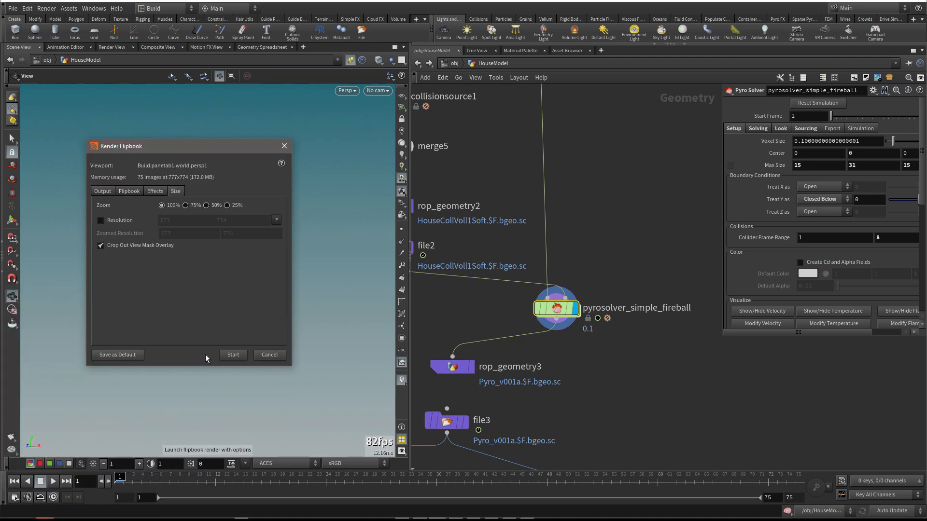
{"action": "left_click", "coordinate": [233, 357]}
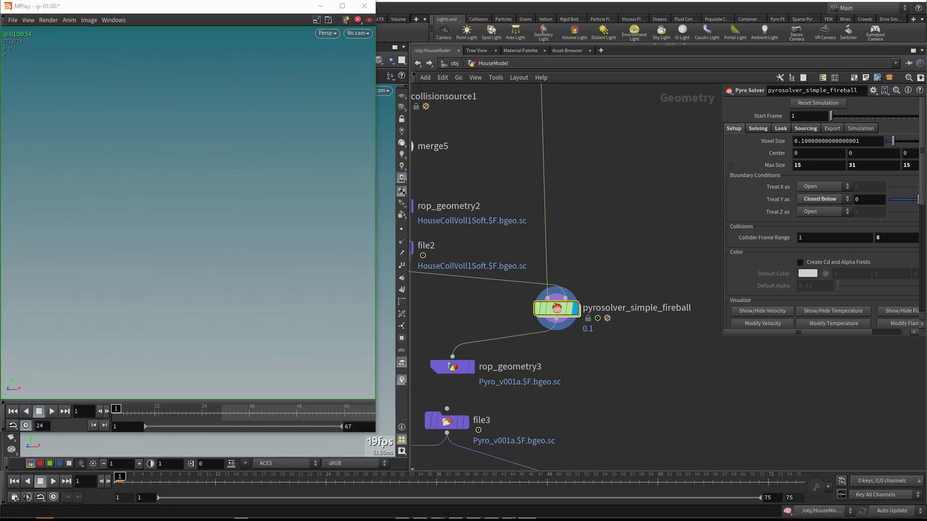
- Play back the rendered explosion flipbook, close it, and go back into the pyro solver's FORCES network
{"action": "left_click", "coordinate": [52, 413]}
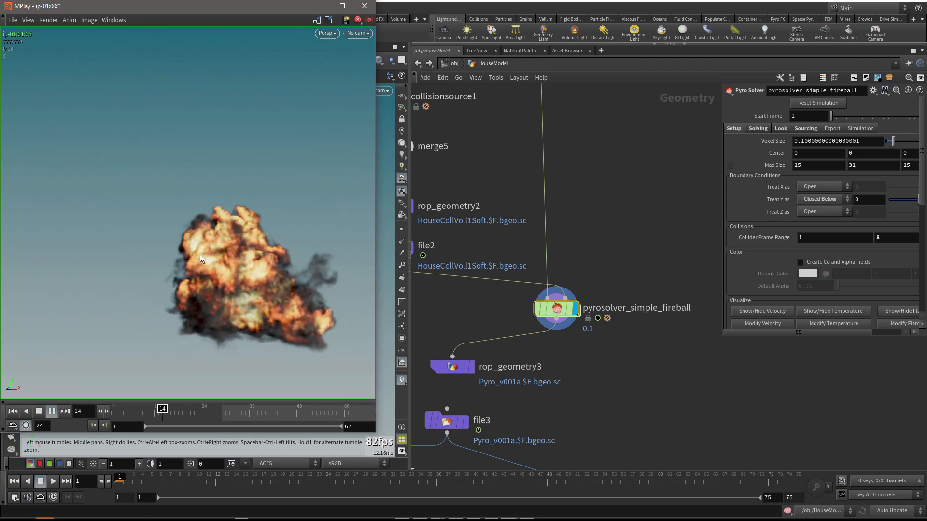
{"action": "left_click", "coordinate": [366, 9]}
{"action": "double_click", "coordinate": [550, 308]}
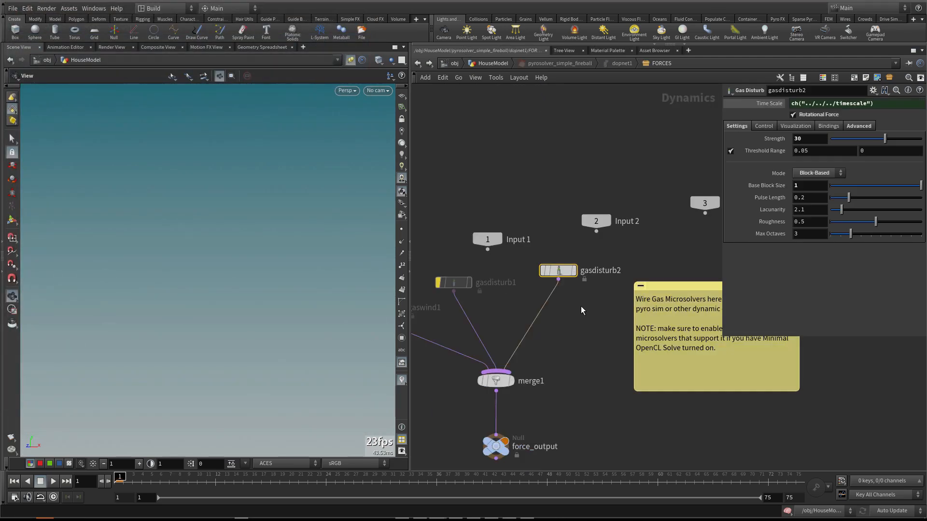
- Enable the Control Field on gasdisturb2 and set it to speed
{"action": "left_click", "coordinate": [767, 125]}
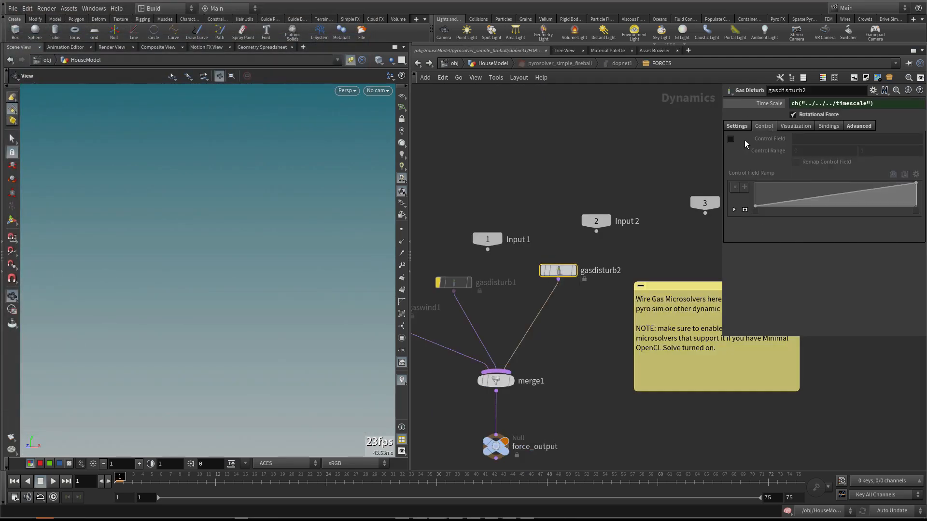
{"action": "left_click", "coordinate": [731, 139]}
{"action": "left_click", "coordinate": [806, 141]}
{"action": "type", "text": "speed"}
{"action": "key", "text": "Tab"}
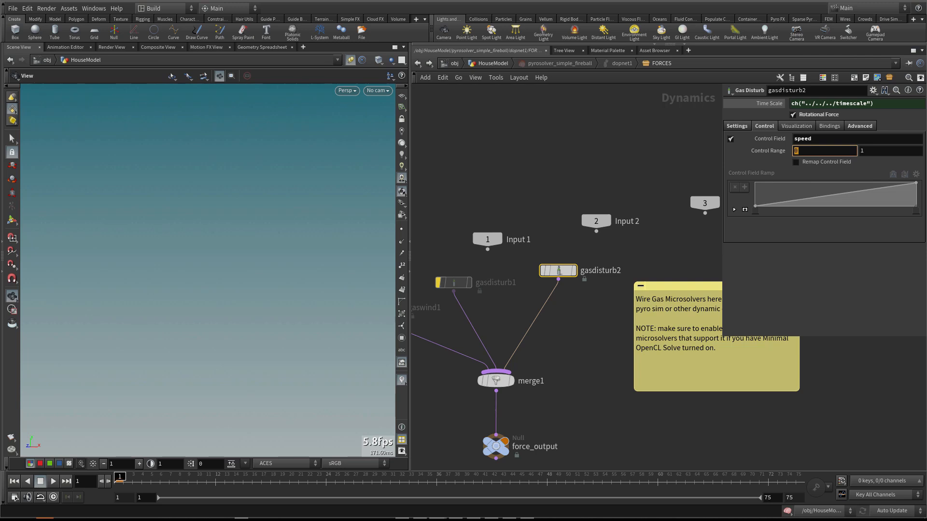
- Turn on Remap Control Field for gasdisturb2 and set the upper end of its Control Range to 10
{"action": "left_click", "coordinate": [737, 126]}
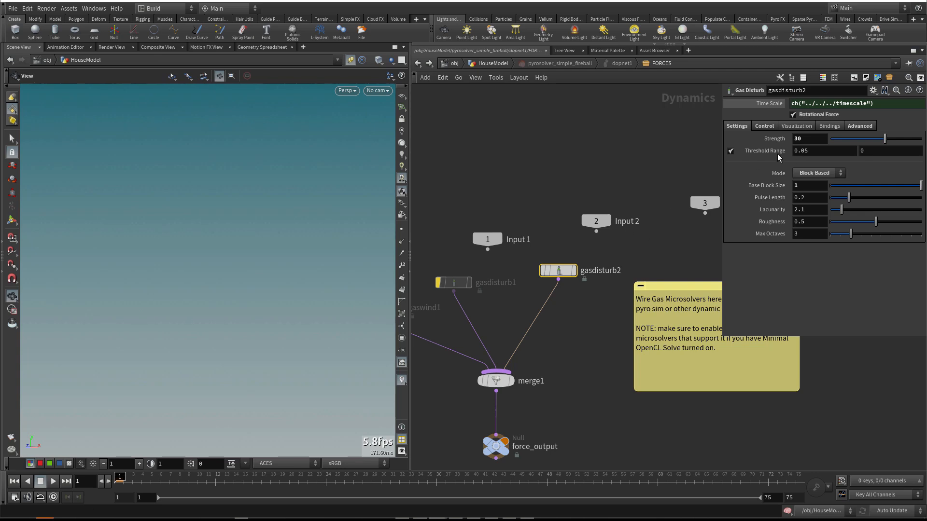
{"action": "left_click", "coordinate": [765, 126]}
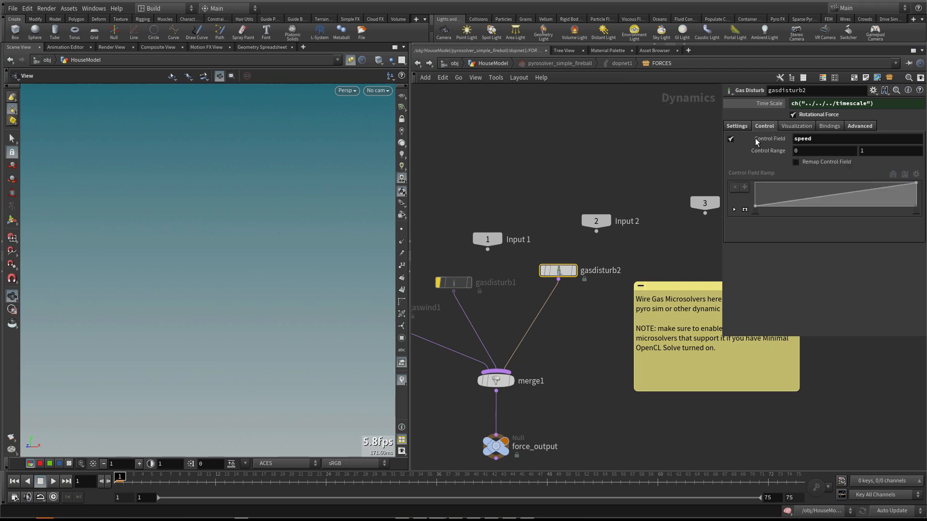
{"action": "left_click", "coordinate": [814, 161]}
{"action": "left_click", "coordinate": [885, 151]}
{"action": "type", "text": "0"}
{"action": "key", "text": "Return"}
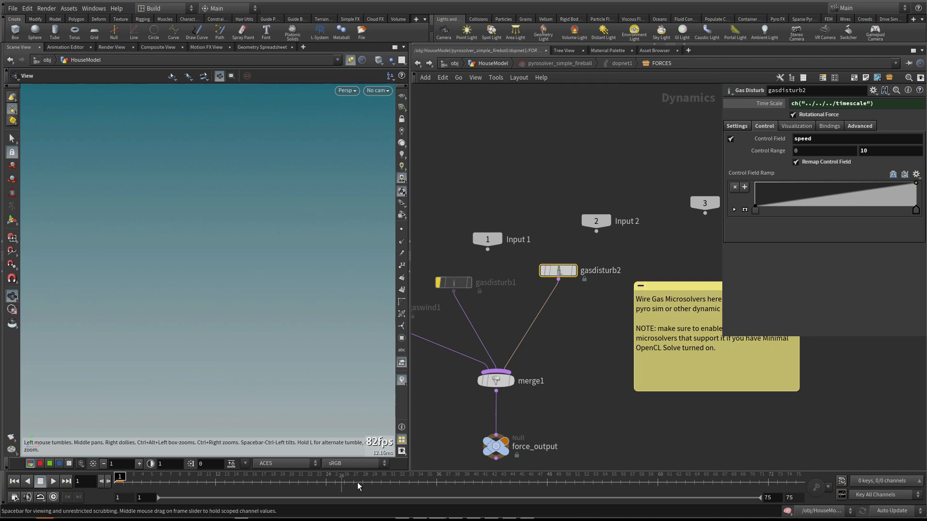
- Simulate the explosion to frames 30 and 56, examine the speed-controlled disturbance from several angles, and return to frame 1
{"action": "left_click", "coordinate": [381, 481]}
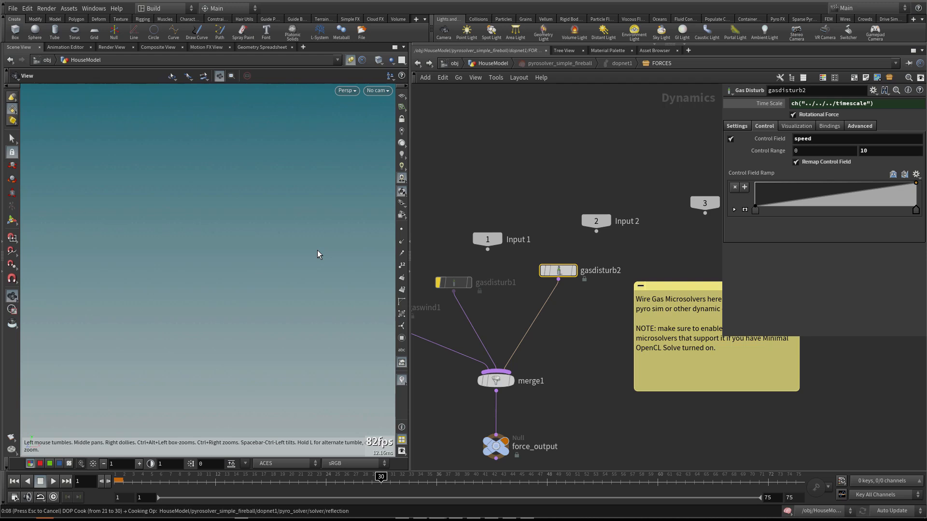
{"action": "left_click_drag", "start_coordinate": [265, 261], "coordinate": [200, 269]}
{"action": "left_click", "coordinate": [621, 482]}
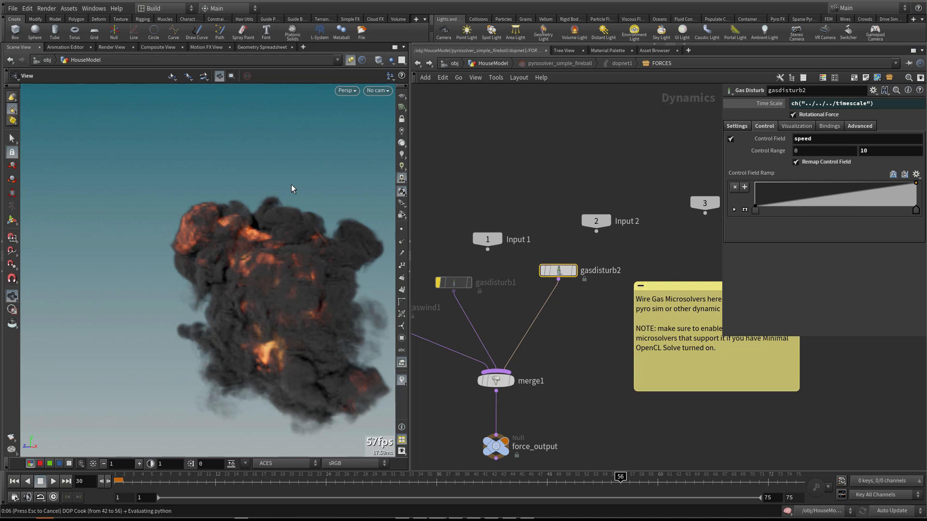
{"action": "left_click_drag", "start_coordinate": [285, 211], "coordinate": [212, 235]}
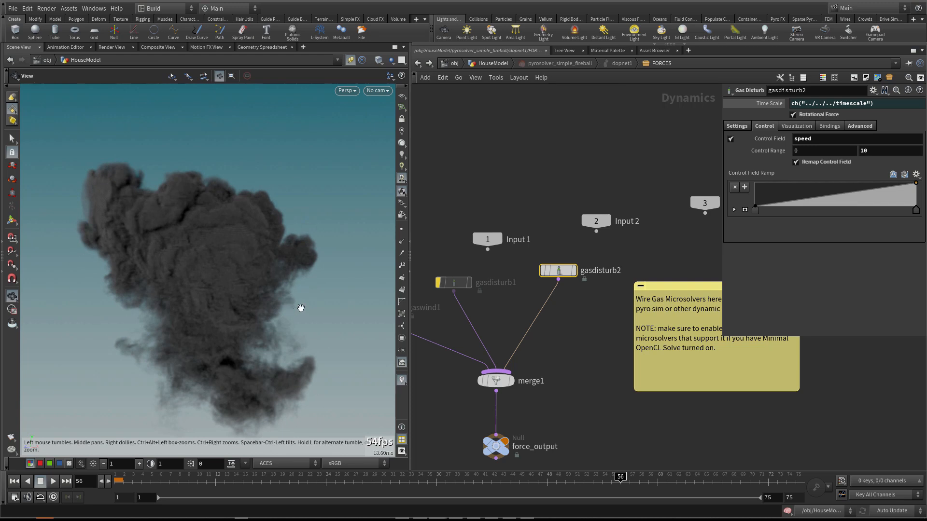
{"action": "middle_click_drag", "start_coordinate": [489, 311], "coordinate": [548, 295]}
{"action": "left_click", "coordinate": [14, 481]}
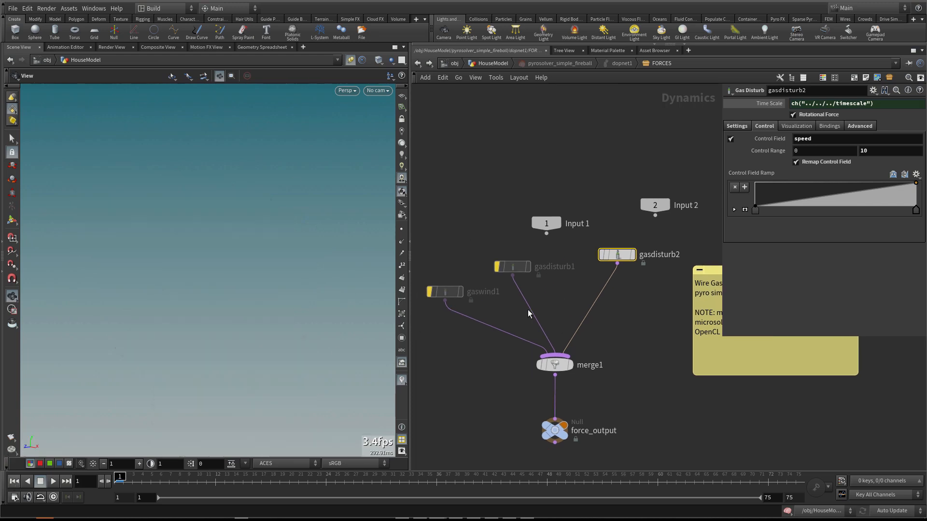
- Re-enable the bypassed gasdisturb1 node so it acts together with gasdisturb2
{"action": "left_click", "coordinate": [497, 266]}
{"action": "left_click", "coordinate": [501, 243]}
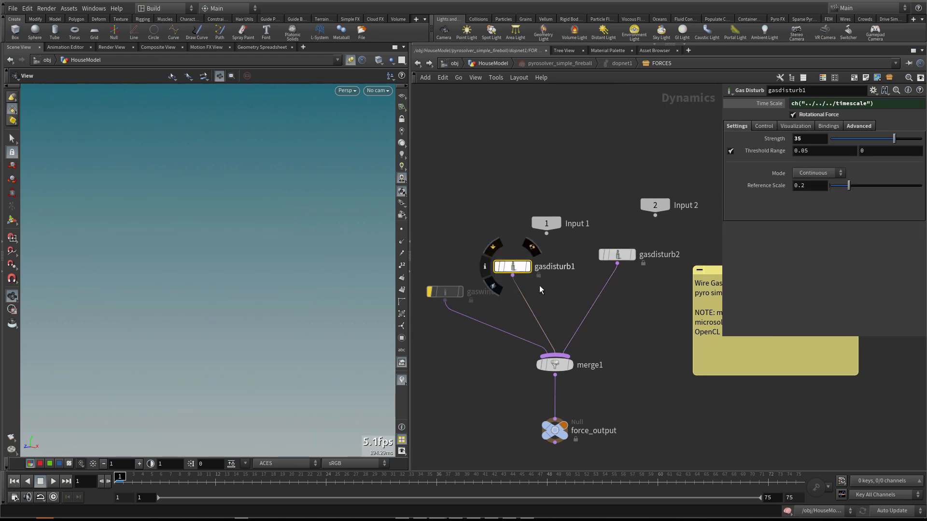
{"action": "middle_click_drag", "start_coordinate": [577, 284], "coordinate": [563, 289]}
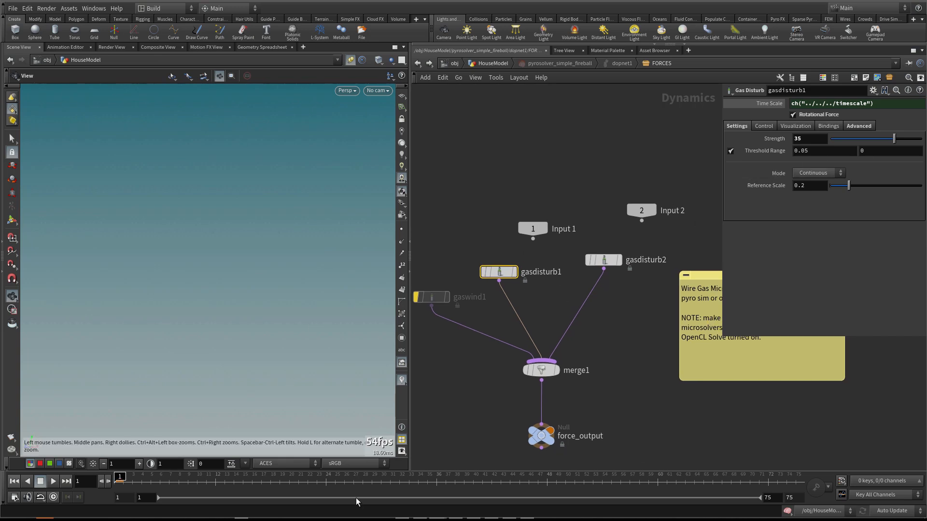
- Simulate the explosion to frames 31 and 42 and examine the combined disturbances from several angles and up close
{"action": "left_click", "coordinate": [390, 482]}
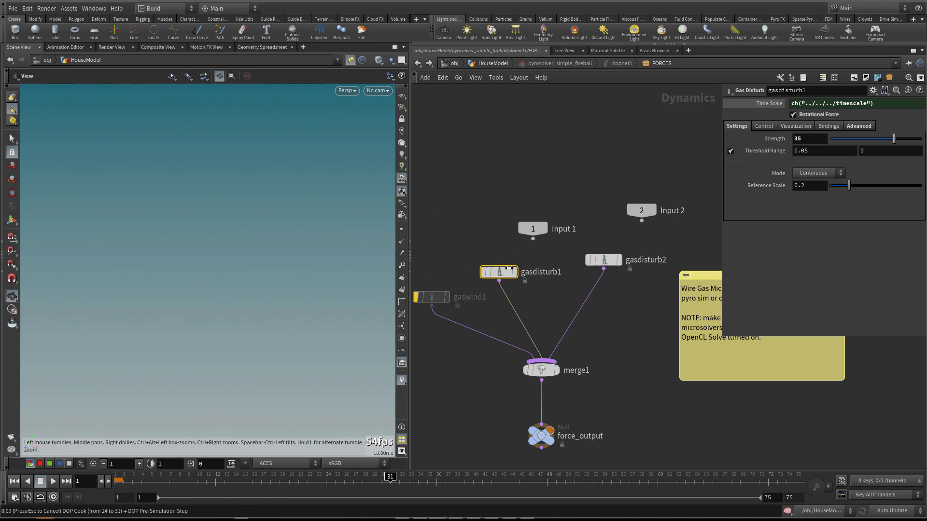
{"action": "scroll", "coordinate": [221, 265], "scroll_direction": "up", "scroll_amount": 5}
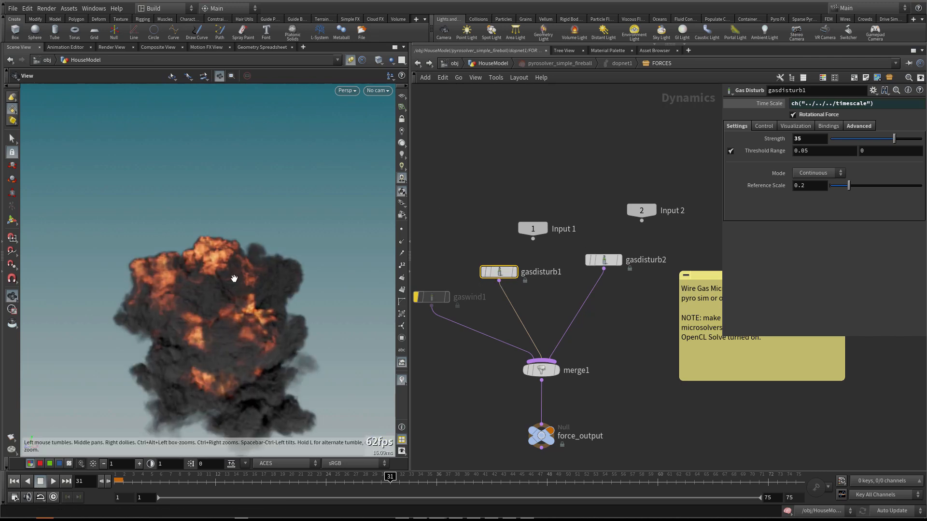
{"action": "mouse_move", "coordinate": [203, 292]}
{"action": "left_mouse_down"}
{"action": "mouse_move", "coordinate": [43, 289]}
{"action": "mouse_move", "coordinate": [162, 279]}
{"action": "mouse_move", "coordinate": [238, 234]}
{"action": "mouse_move", "coordinate": [240, 244]}
{"action": "mouse_move", "coordinate": [218, 265]}
{"action": "mouse_move", "coordinate": [212, 255]}
{"action": "left_mouse_up"}
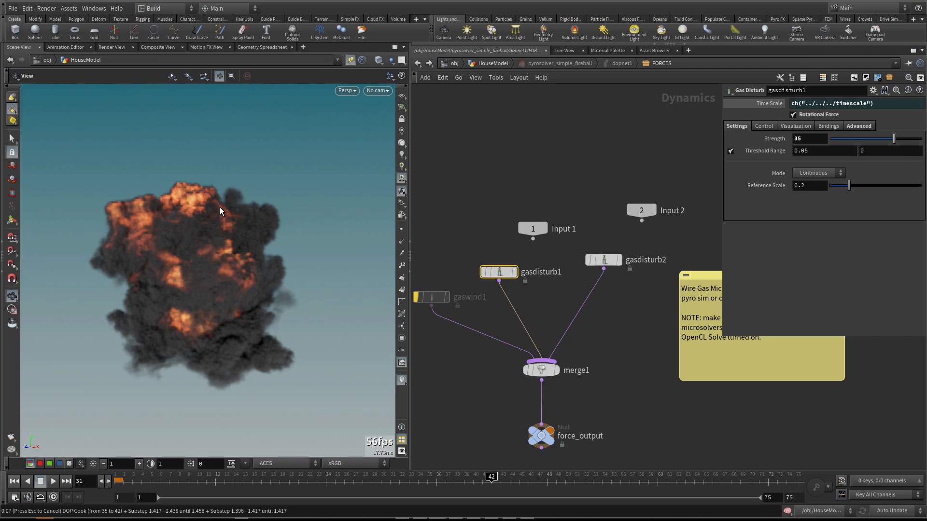
{"action": "left_click_drag", "start_coordinate": [263, 221], "coordinate": [190, 238]}
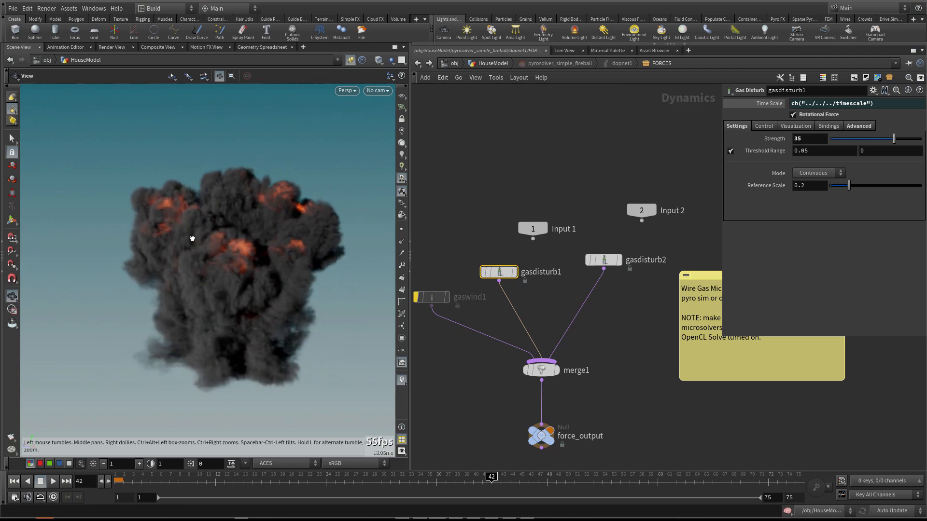
{"action": "scroll", "coordinate": [252, 238], "scroll_direction": "up", "scroll_amount": 3}
{"action": "right_click_drag", "start_coordinate": [251, 239], "coordinate": [185, 279]}
{"action": "left_click_drag", "start_coordinate": [185, 279], "coordinate": [233, 289]}
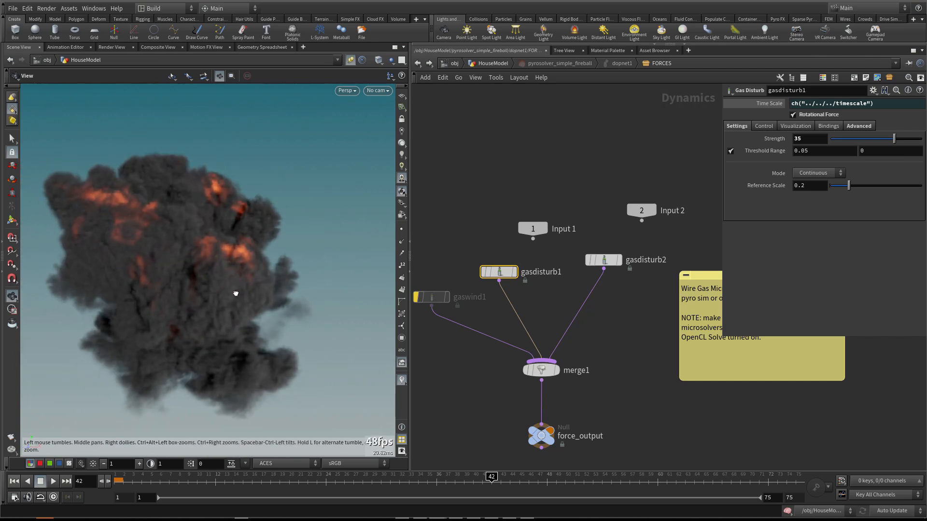
- Add a Gas Blur node beside gasdisturb2 and wire it into merge1
{"action": "middle_click_drag", "start_coordinate": [619, 316], "coordinate": [555, 324]}
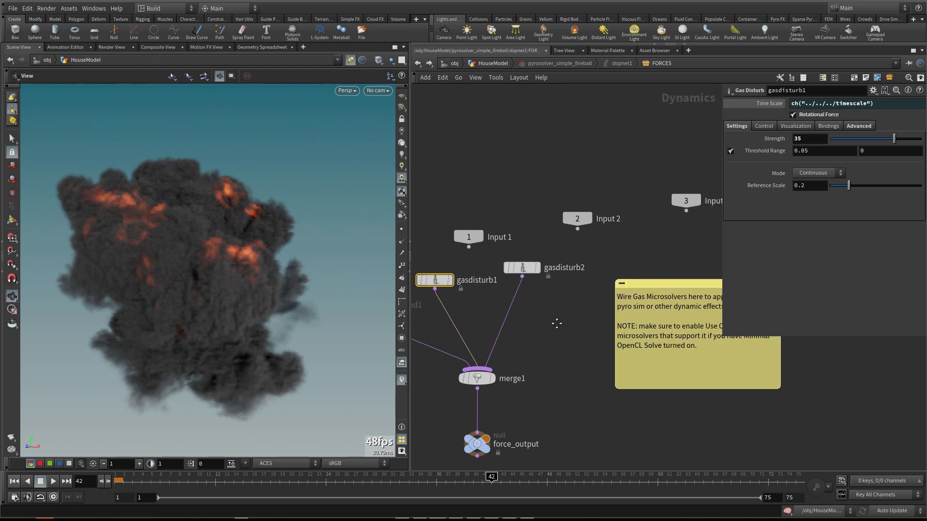
{"action": "key", "text": "Tab"}
{"action": "type", "text": "gasb"}
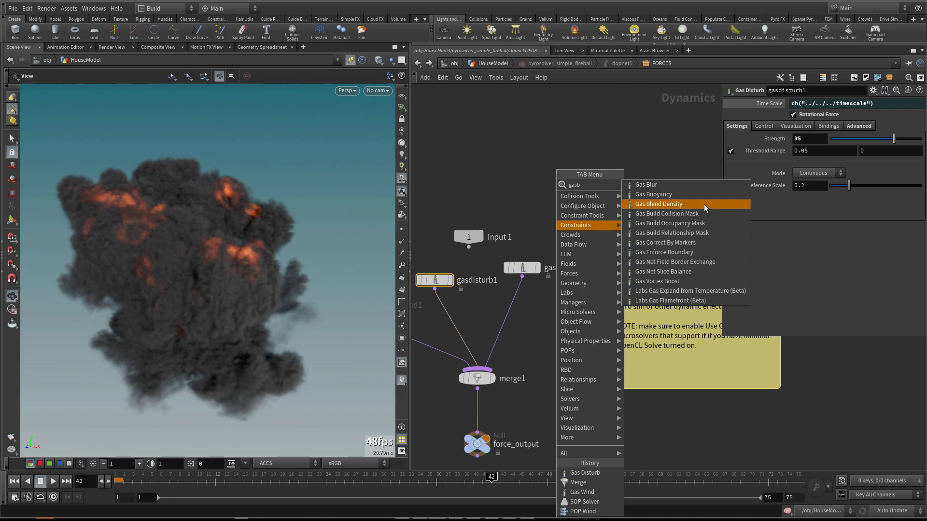
{"action": "left_click", "coordinate": [689, 184]}
{"action": "left_click", "coordinate": [567, 296]}
{"action": "left_click", "coordinate": [568, 305]}
{"action": "left_click", "coordinate": [492, 373]}
{"action": "middle_click_drag", "start_coordinate": [542, 363], "coordinate": [558, 368]}
{"action": "middle_click_drag", "start_coordinate": [454, 312], "coordinate": [559, 313]}
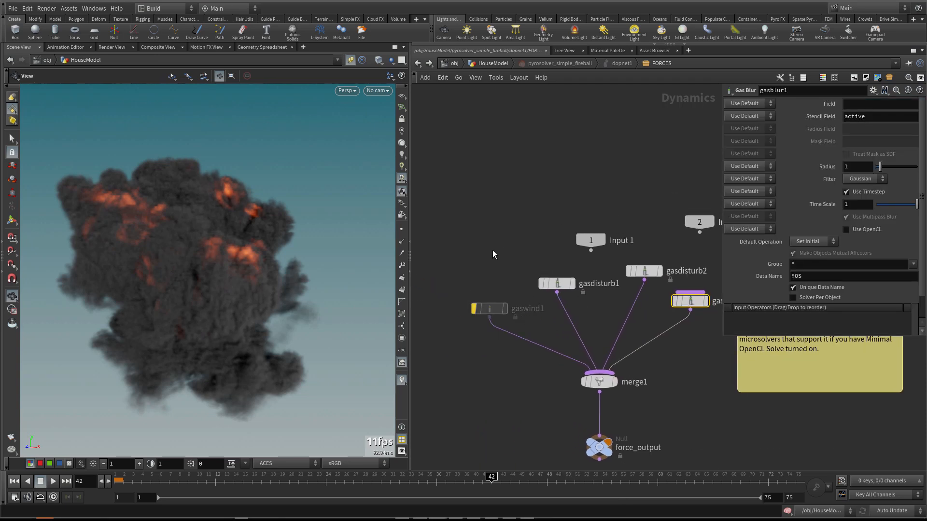
- Reorder merge1's input operators so that gasdisturb2 comes before gasdisturb1
{"action": "middle_click_drag", "start_coordinate": [513, 269], "coordinate": [472, 266]}
{"action": "left_click", "coordinate": [520, 291]}
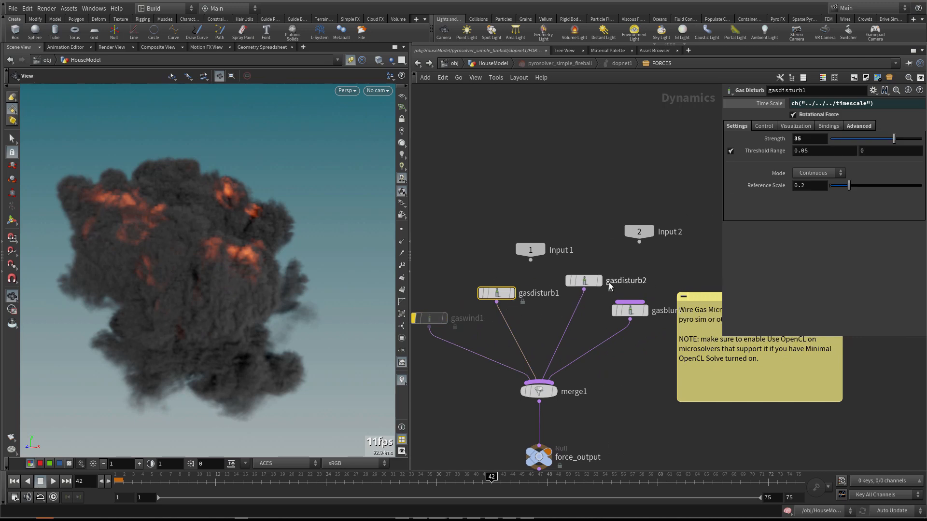
{"action": "left_click_drag", "start_coordinate": [625, 309], "coordinate": [634, 326]}
{"action": "left_click", "coordinate": [539, 390]}
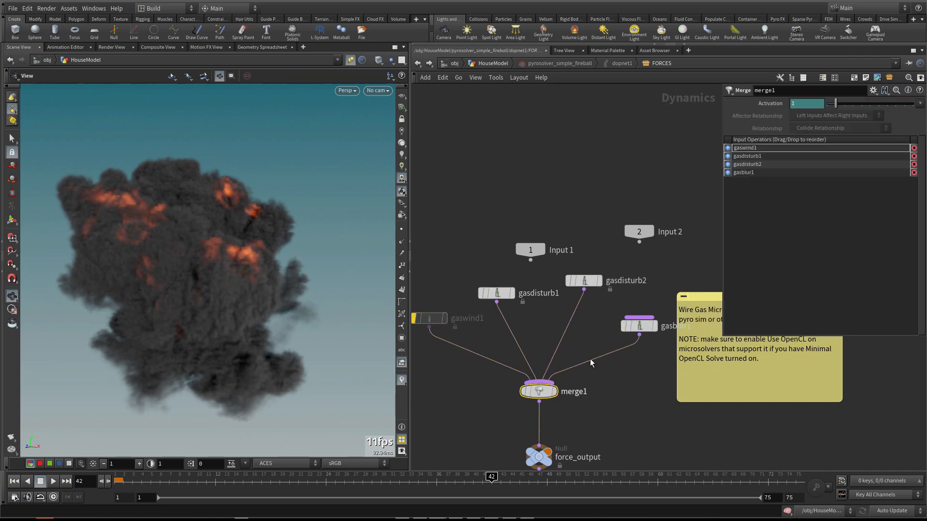
{"action": "left_click_drag", "start_coordinate": [730, 168], "coordinate": [736, 160]}
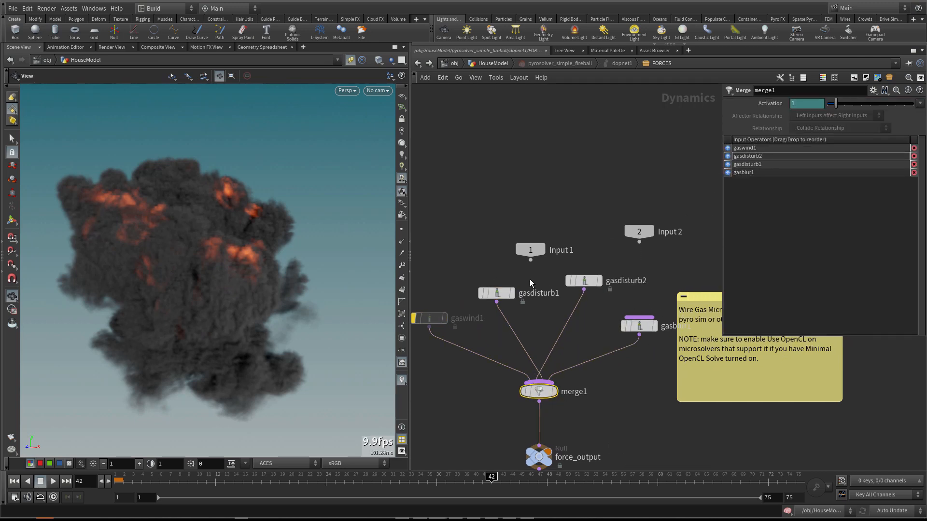
- Rearrange the gasdisturb2, gasdisturb1 and gasblur1 nodes above merge1 to follow its input order
{"action": "mouse_move", "coordinate": [583, 282]}
{"action": "left_mouse_down"}
{"action": "mouse_move", "coordinate": [581, 267]}
{"action": "mouse_move", "coordinate": [502, 271]}
{"action": "mouse_move", "coordinate": [589, 298]}
{"action": "left_mouse_up"}
{"action": "left_click_drag", "start_coordinate": [504, 273], "coordinate": [500, 289]}
{"action": "left_click_drag", "start_coordinate": [589, 297], "coordinate": [574, 309]}
{"action": "middle_click_drag", "start_coordinate": [602, 289], "coordinate": [568, 283]}
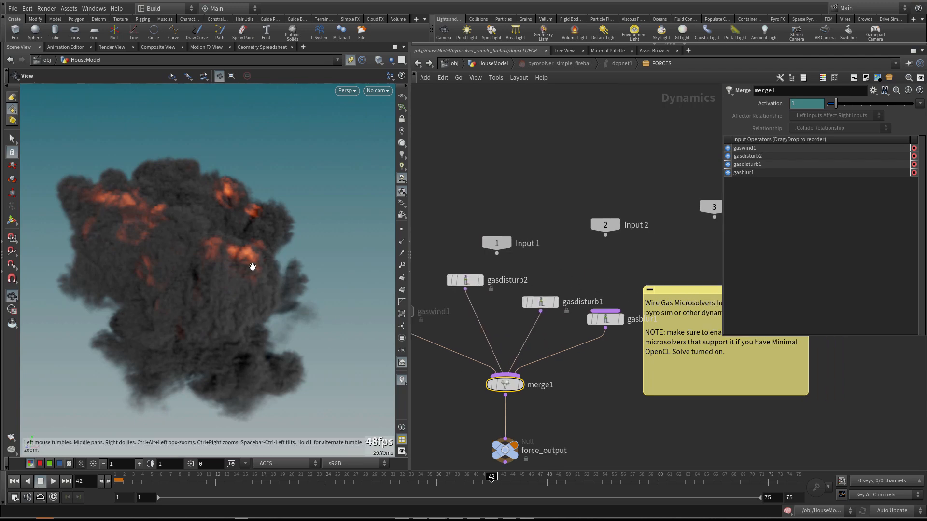
{"action": "left_click_drag", "start_coordinate": [608, 322], "coordinate": [589, 332]}
{"action": "middle_click_drag", "start_coordinate": [600, 358], "coordinate": [564, 361]}
{"action": "left_click_drag", "start_coordinate": [565, 358], "coordinate": [555, 335]}
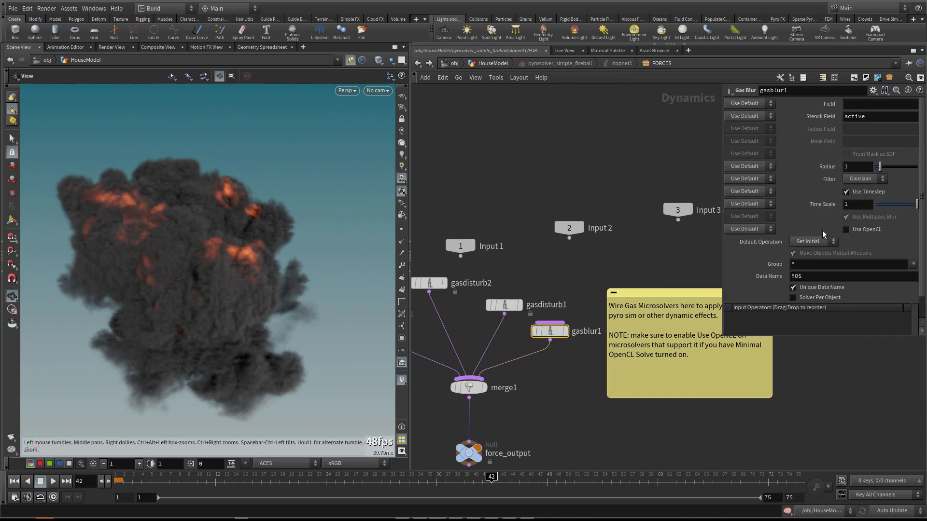
- Paste the relative reference ch("../../../timescale") into gasblur1's Time Scale and enable Use OpenCL
{"action": "right_click", "coordinate": [815, 205]}
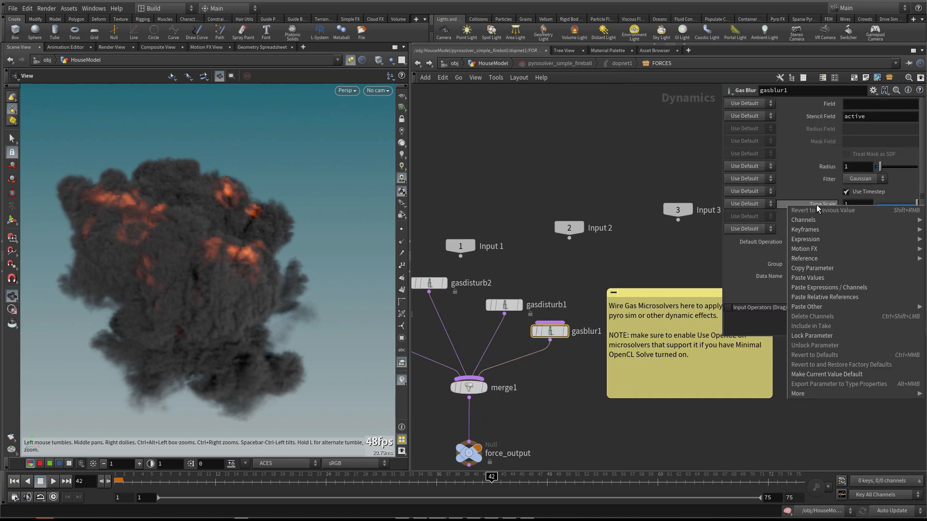
{"action": "left_click", "coordinate": [847, 296]}
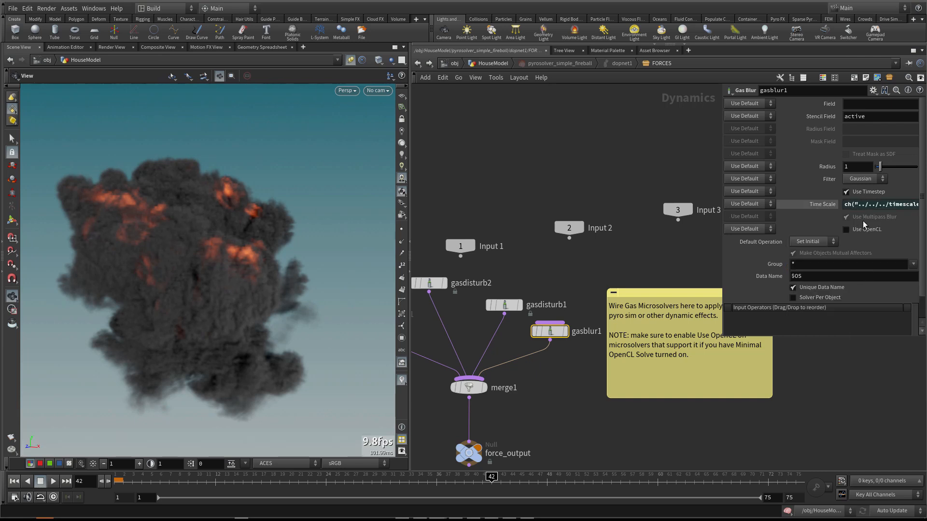
{"action": "left_click", "coordinate": [852, 230]}
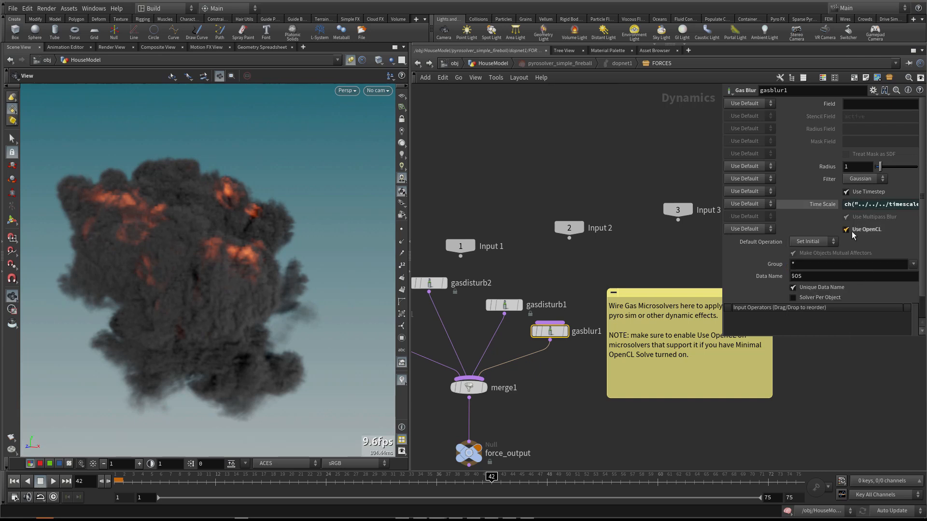
- Set gasblur1's Radius to 3, and raise it to 5
{"action": "double_click", "coordinate": [860, 167]}
{"action": "type", "text": "3"}
{"action": "key", "text": "Return"}
{"action": "double_click", "coordinate": [860, 167]}
{"action": "type", "text": "5"}
{"action": "key", "text": "Return"}
- Simulate the explosion from the start to frames 29 and 44, examine the blur's effect from several angles, and return to frame 1
{"action": "left_click", "coordinate": [14, 481]}
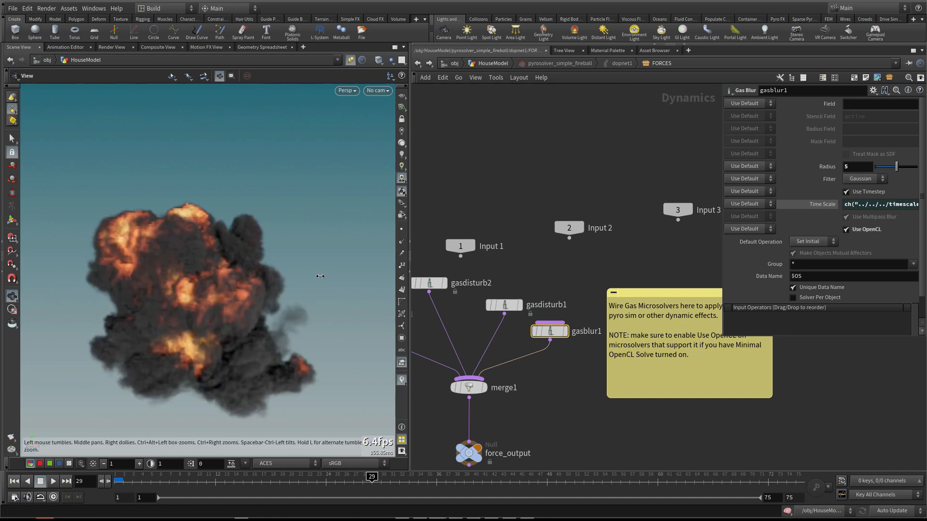
{"action": "left_click_drag", "start_coordinate": [200, 312], "coordinate": [222, 312]}
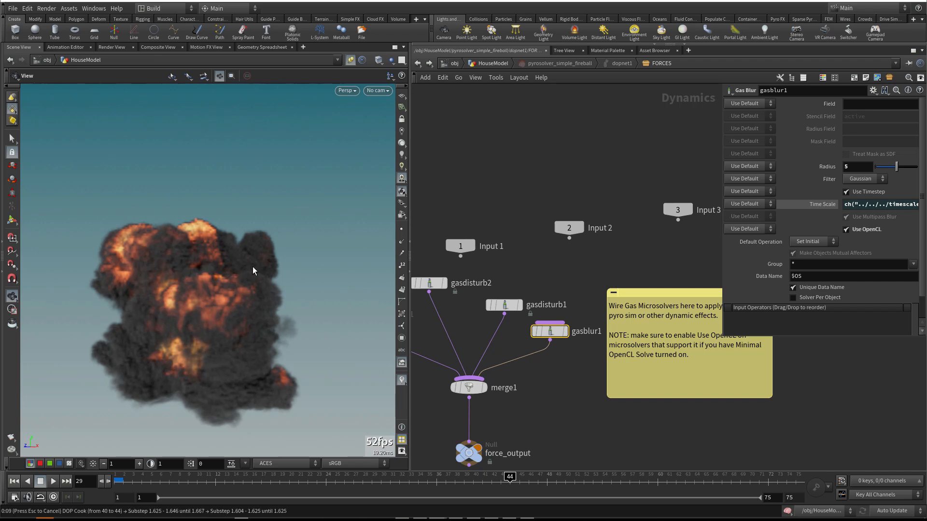
{"action": "left_click_drag", "start_coordinate": [253, 265], "coordinate": [83, 385]}
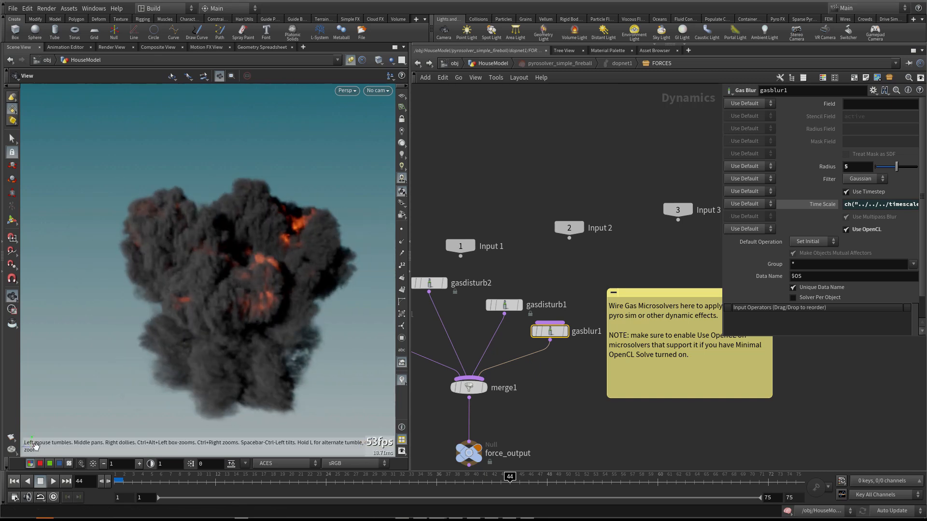
{"action": "left_click", "coordinate": [15, 481]}
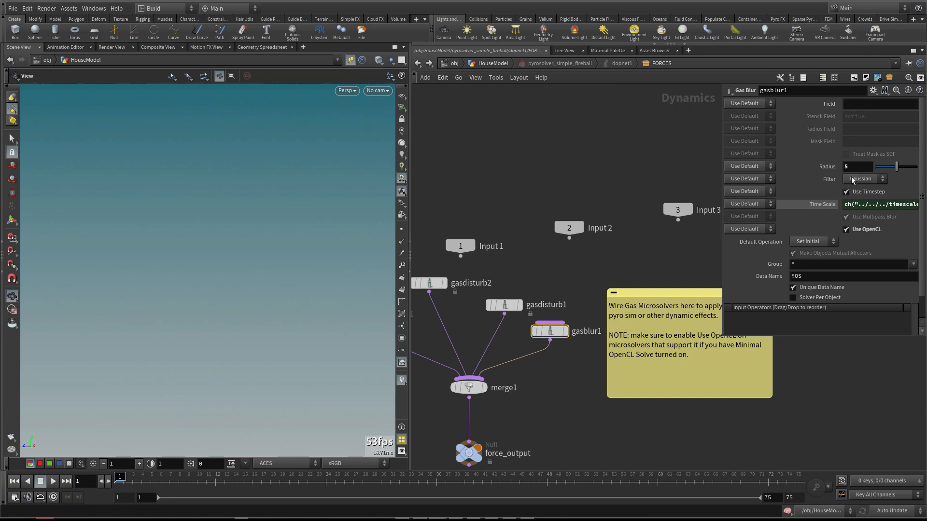
- Try a Radius of 10 on gasblur1, and set it to 2 instead
{"action": "key", "text": "BackSpace"}
{"action": "type", "text": "10"}
{"action": "key", "text": "Return"}
{"action": "type", "text": "2"}
{"action": "key", "text": "Return"}
- Set gasblur1's Field to density and widen the parameter pane
{"action": "left_click", "coordinate": [862, 104]}
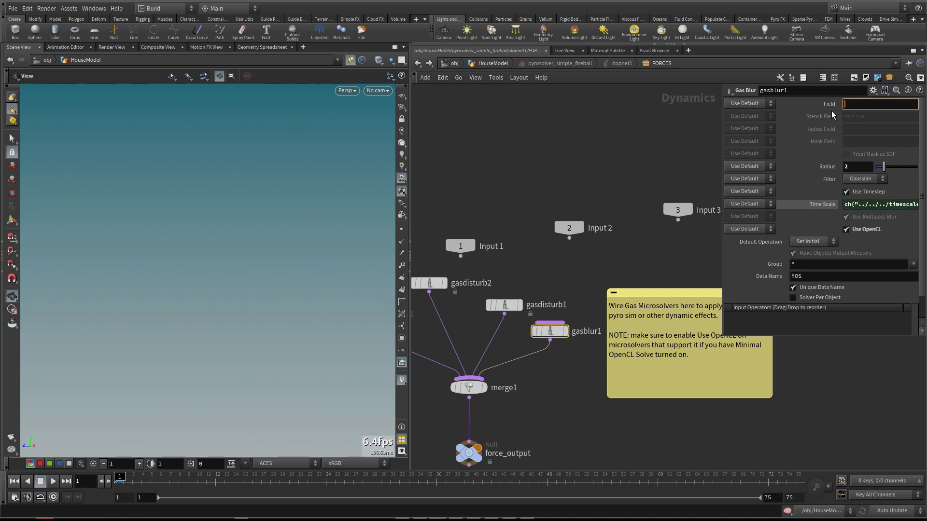
{"action": "left_click_drag", "start_coordinate": [721, 135], "coordinate": [671, 139]}
{"action": "left_click", "coordinate": [810, 102]}
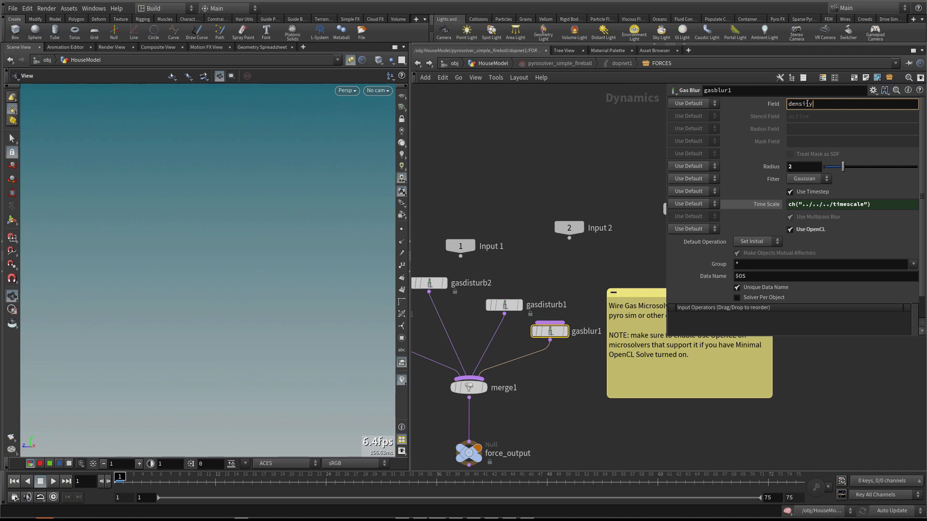
{"action": "left_click", "coordinate": [557, 169]}
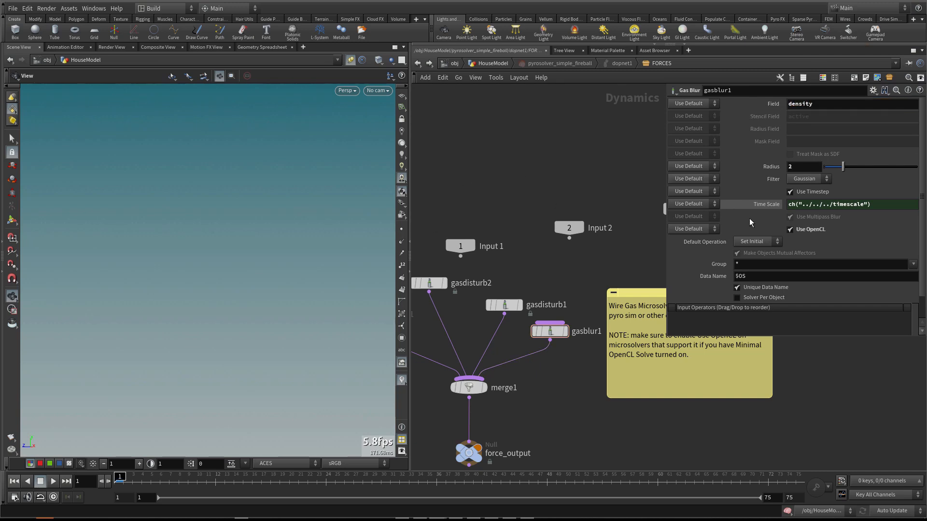
- Simulate the explosion to frame 25, examine the density blur from another angle, and return to frame 1
{"action": "left_click", "coordinate": [337, 482]}
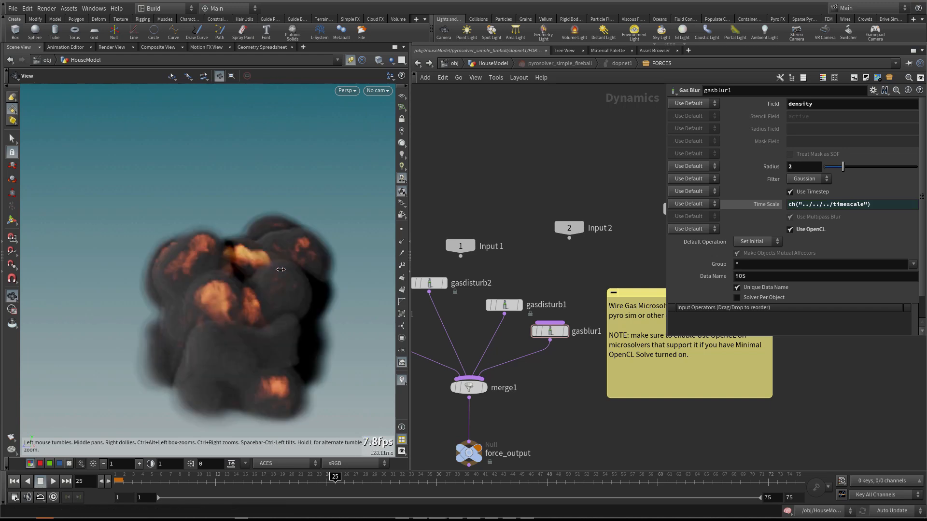
{"action": "mouse_move", "coordinate": [190, 329]}
{"action": "left_mouse_down"}
{"action": "mouse_move", "coordinate": [209, 327]}
{"action": "mouse_move", "coordinate": [184, 337]}
{"action": "left_mouse_up"}
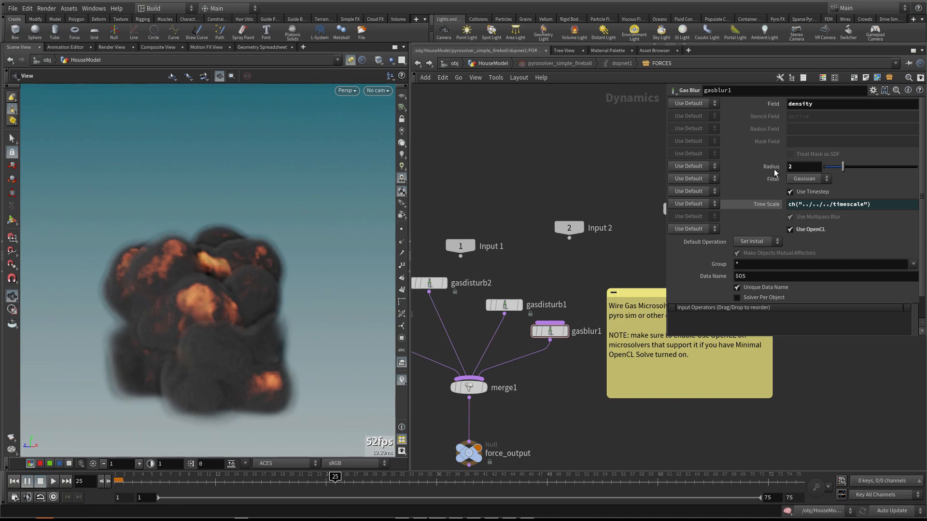
{"action": "left_click", "coordinate": [14, 481]}
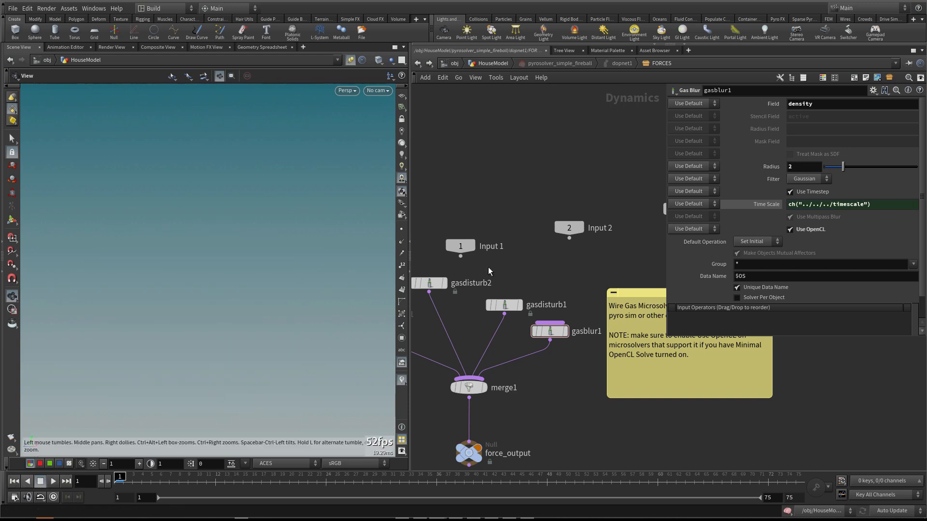
- Try a Radius of .5 on gasblur1 and preview the explosion at frame 28 before returning to frame 1
{"action": "type", "text": ".5"}
{"action": "key", "text": "Return"}
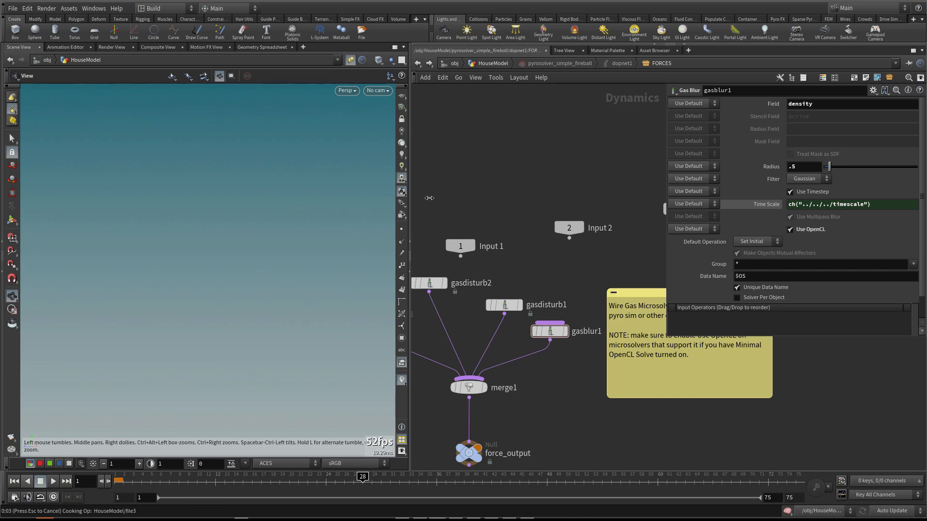
{"action": "left_click", "coordinate": [709, 167]}
{"action": "left_click", "coordinate": [771, 153]}
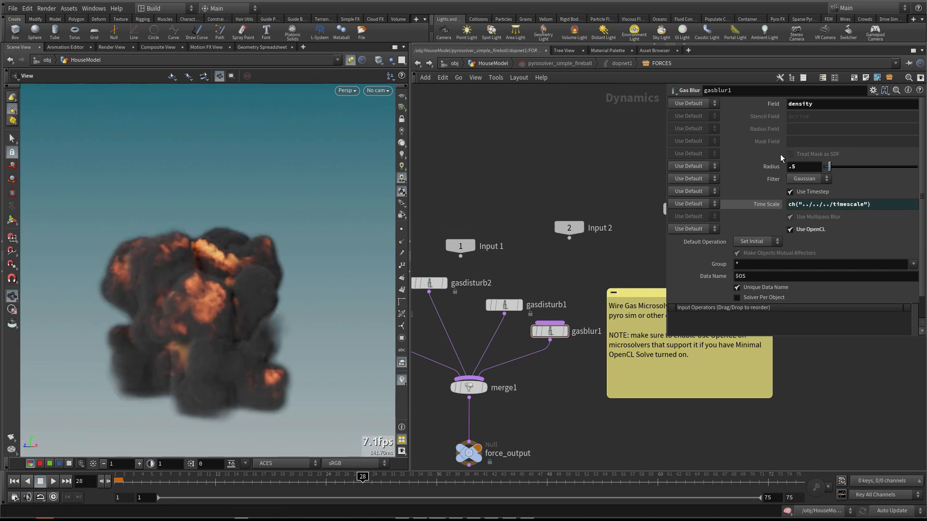
{"action": "left_click_drag", "start_coordinate": [211, 322], "coordinate": [241, 333]}
{"action": "left_click", "coordinate": [16, 483]}
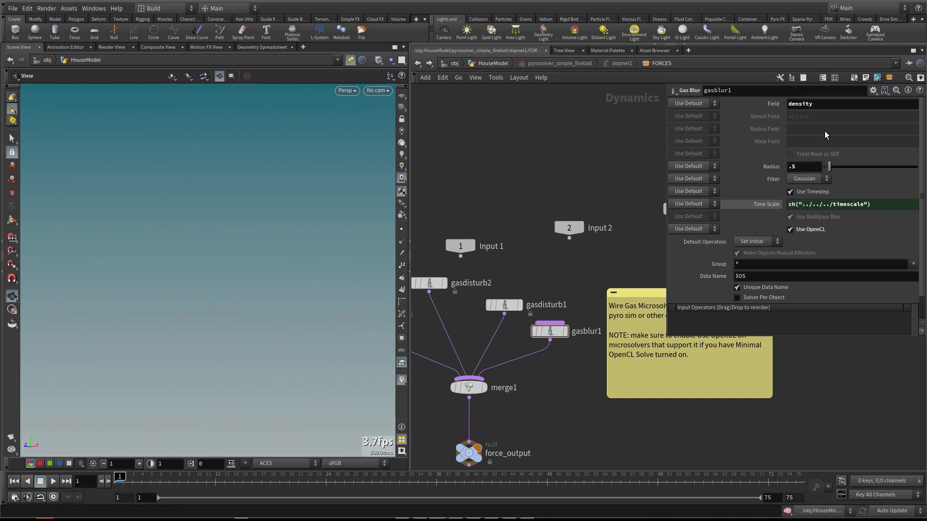
- Set gasblur1's Radius to .02 and examine the simulated explosion at frames 29 and 37
{"action": "type", "text": "02"}
{"action": "key", "text": "Return"}
{"action": "left_click", "coordinate": [368, 479]}
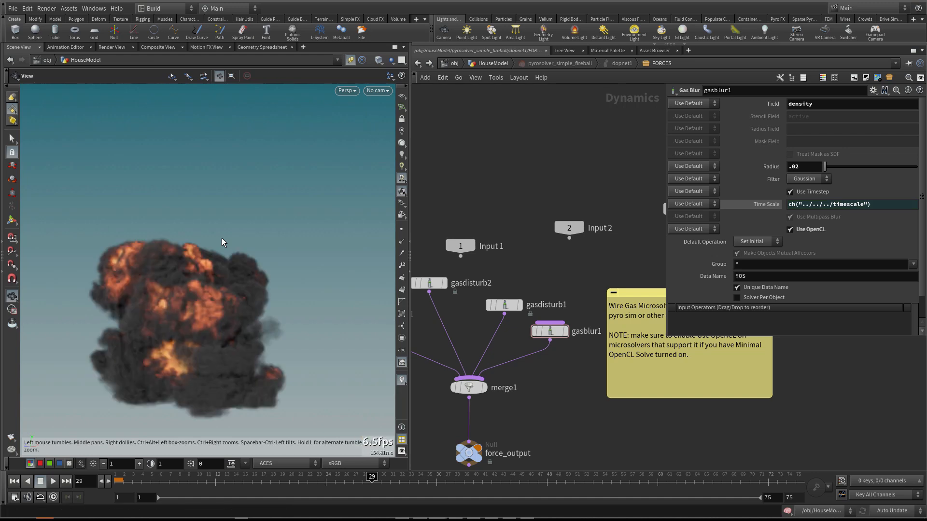
{"action": "left_click_drag", "start_coordinate": [212, 310], "coordinate": [210, 379]}
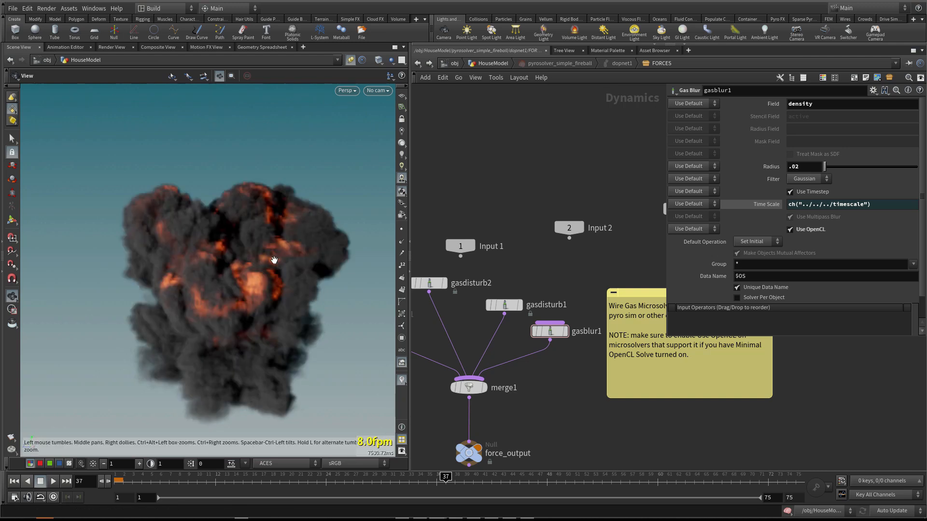
{"action": "right_click_drag", "start_coordinate": [262, 279], "coordinate": [183, 266]}
{"action": "left_click_drag", "start_coordinate": [204, 266], "coordinate": [198, 286]}
{"action": "right_click_drag", "start_coordinate": [198, 287], "coordinate": [227, 290]}
- Shrink the parameter pane and move the sticky note away from the force nodes
{"action": "scroll", "coordinate": [261, 290], "scroll_direction": "down", "scroll_amount": 1}
{"action": "scroll", "coordinate": [587, 381], "scroll_direction": "down", "scroll_amount": 1}
{"action": "middle_click_drag", "start_coordinate": [666, 333], "coordinate": [673, 343]}
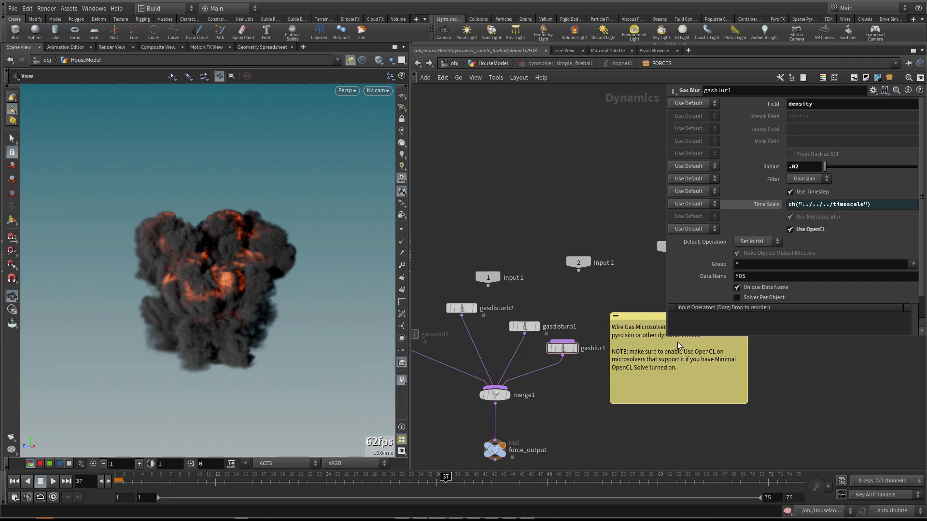
{"action": "left_click_drag", "start_coordinate": [667, 338], "coordinate": [754, 251]}
{"action": "middle_click_drag", "start_coordinate": [670, 293], "coordinate": [729, 271]}
{"action": "left_click_drag", "start_coordinate": [718, 294], "coordinate": [798, 325]}
{"action": "middle_click_drag", "start_coordinate": [703, 338], "coordinate": [700, 340]}
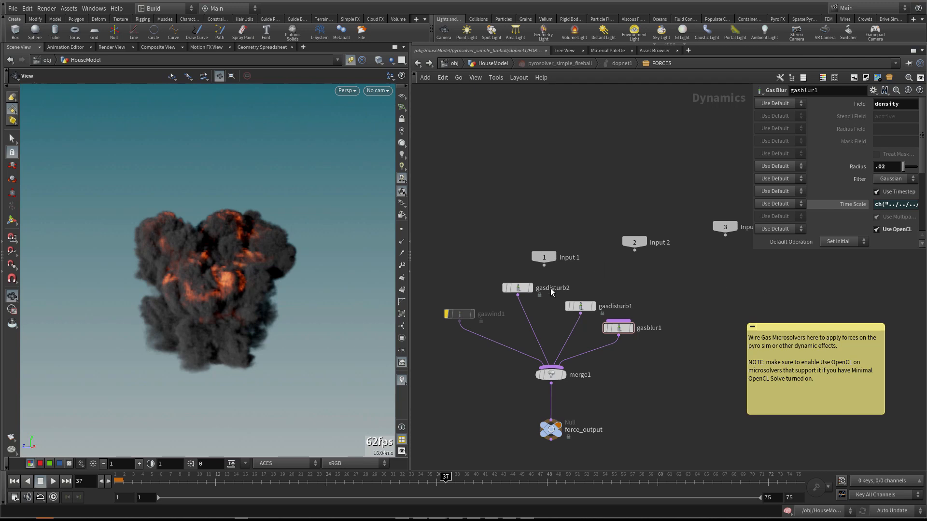
- Rearrange the network by moving the three input nodes, gaswind1, gasdisturb1, gasdisturb2 and gasblur1 higher above merge1
{"action": "left_click_drag", "start_coordinate": [522, 291], "coordinate": [504, 230]}
{"action": "left_click_drag", "start_coordinate": [544, 256], "coordinate": [580, 154]}
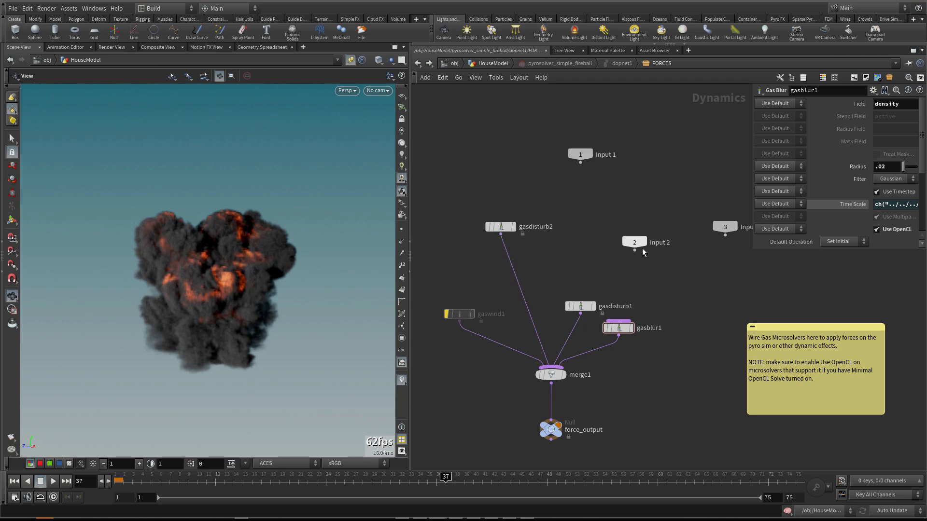
{"action": "left_click_drag", "start_coordinate": [642, 248], "coordinate": [643, 150]}
{"action": "left_click_drag", "start_coordinate": [724, 227], "coordinate": [692, 112]}
{"action": "middle_click_drag", "start_coordinate": [470, 310], "coordinate": [488, 313]}
{"action": "left_click_drag", "start_coordinate": [488, 312], "coordinate": [434, 232]}
{"action": "left_click_drag", "start_coordinate": [598, 309], "coordinate": [569, 205]}
{"action": "left_click_drag", "start_coordinate": [637, 330], "coordinate": [623, 209]}
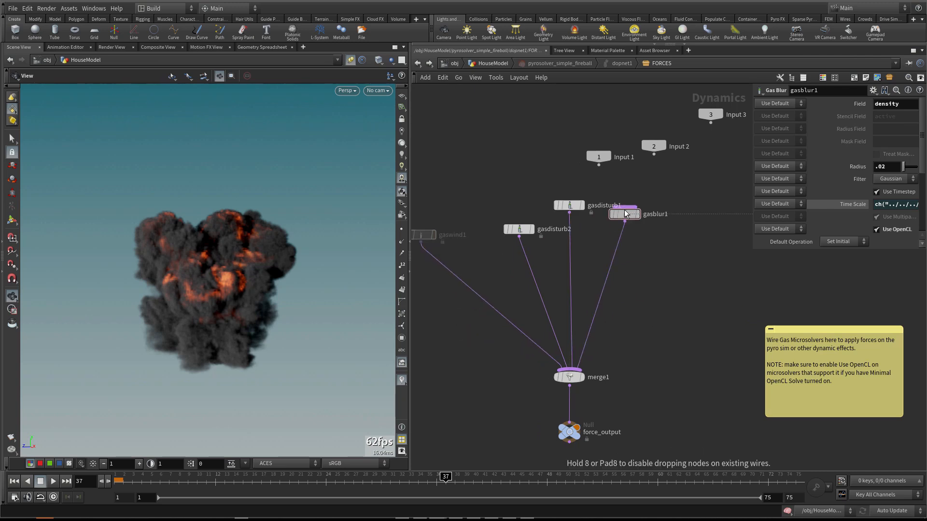
- Bypass gasdisturb1, gasdisturb2 and gasblur1 together
{"action": "left_click_drag", "start_coordinate": [493, 187], "coordinate": [612, 222]}
{"action": "mouse_move", "coordinate": [513, 233]}
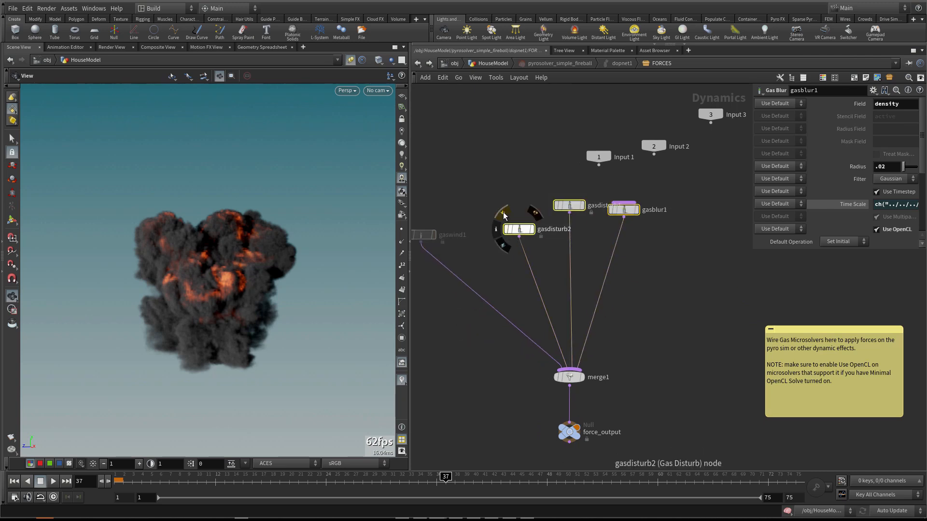
{"action": "left_click", "coordinate": [502, 213]}
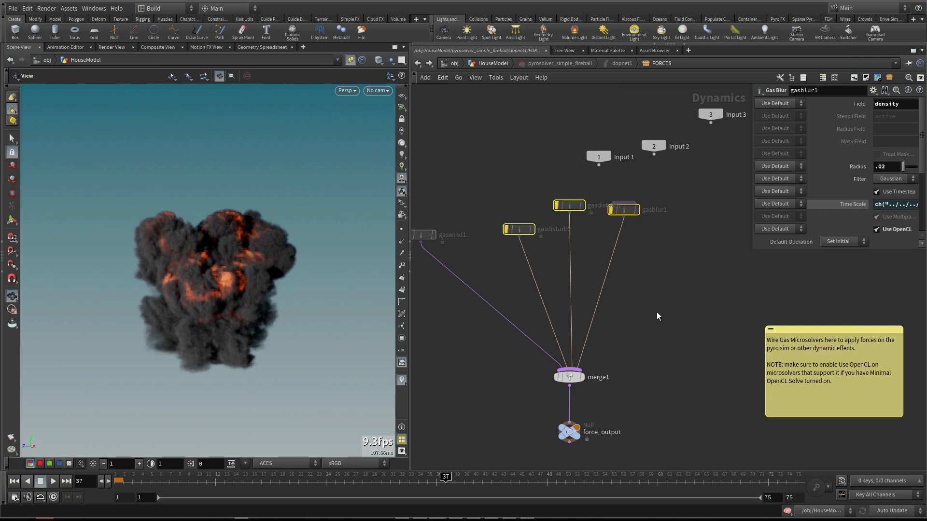
- Add a Gas Match Field node to the FORCES network and connect its output to merge1
{"action": "middle_click_drag", "start_coordinate": [703, 314], "coordinate": [622, 307]}
{"action": "key", "text": "Tab"}
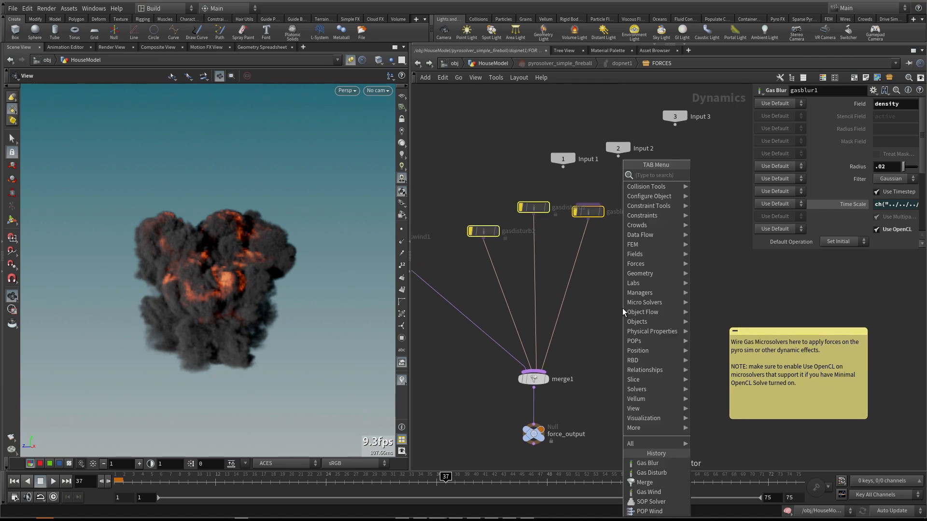
{"action": "type", "text": "gas"}
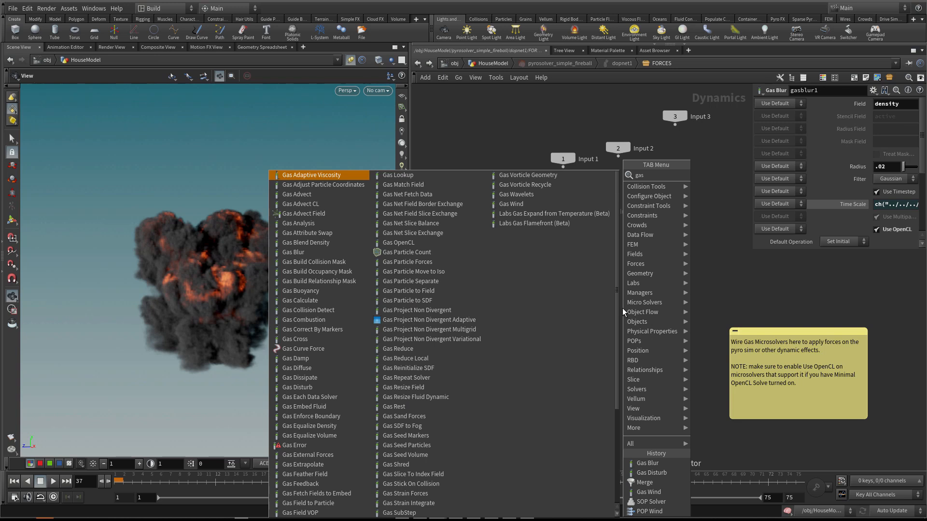
{"action": "type", "text": "mat"}
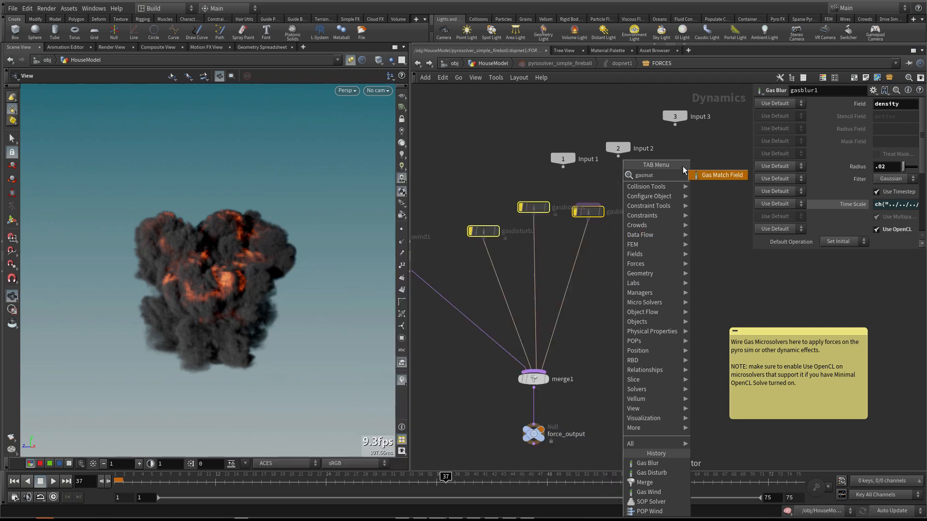
{"action": "left_click", "coordinate": [720, 177]}
{"action": "left_click", "coordinate": [623, 292]}
{"action": "left_click", "coordinate": [626, 299]}
{"action": "left_click", "coordinate": [553, 378]}
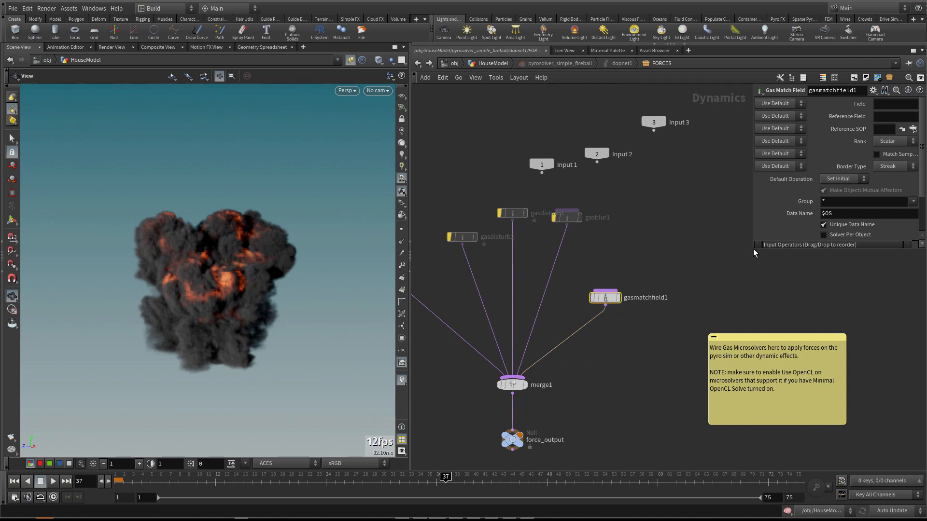
- Enlarge the parameter pane and move the sticky note farther from the Gas Match Field node
{"action": "left_click_drag", "start_coordinate": [754, 249], "coordinate": [684, 290]}
{"action": "left_click_drag", "start_coordinate": [272, 285], "coordinate": [227, 249]}
{"action": "scroll", "coordinate": [617, 333], "scroll_direction": "down", "scroll_amount": 2}
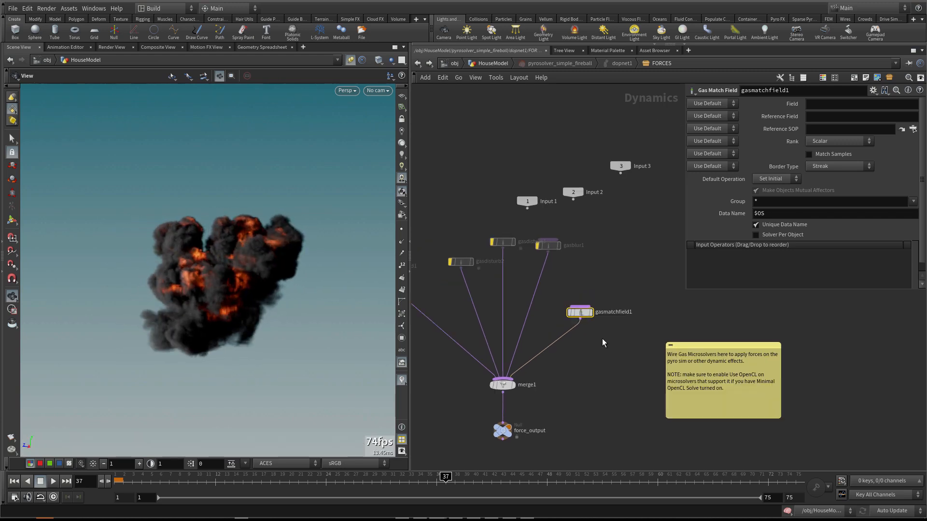
{"action": "left_click_drag", "start_coordinate": [692, 348], "coordinate": [751, 371]}
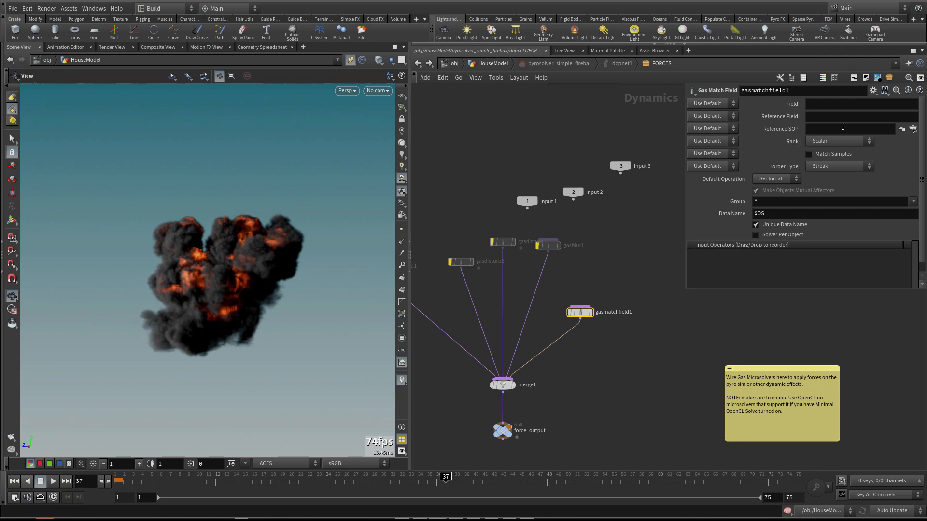
- Set gasmatchfield1's Field to height and Reference Field to density, keeping the Rank at Scalar
{"action": "left_click", "coordinate": [823, 103]}
{"action": "key", "text": "Tab"}
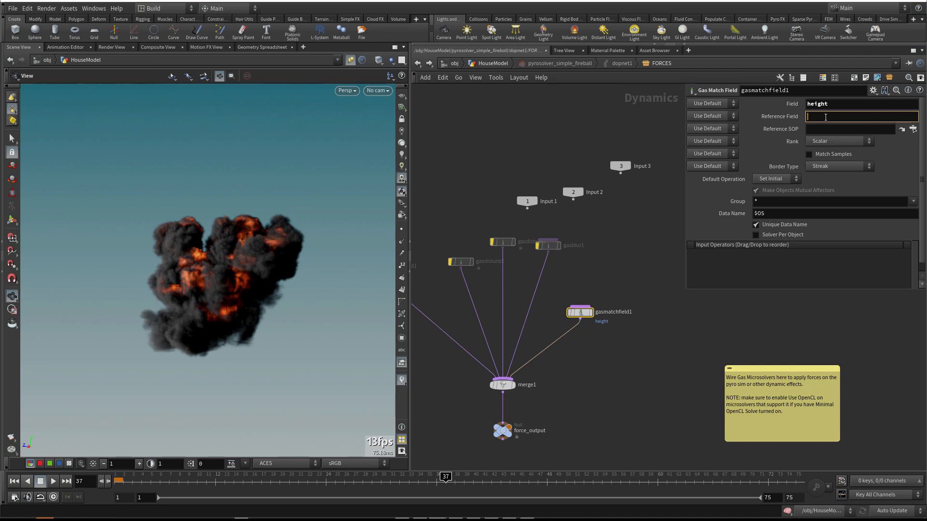
{"action": "type", "text": "density"}
{"action": "key", "text": "Return"}
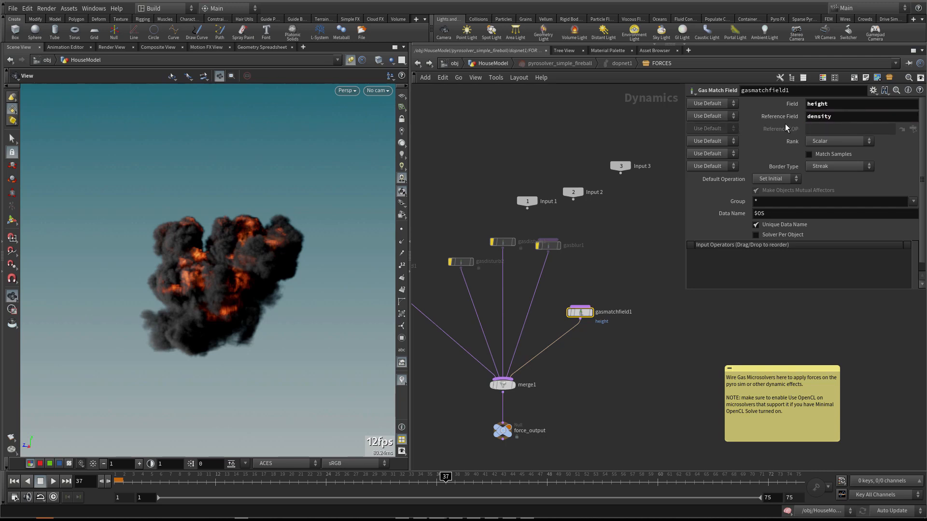
{"action": "left_click", "coordinate": [827, 140]}
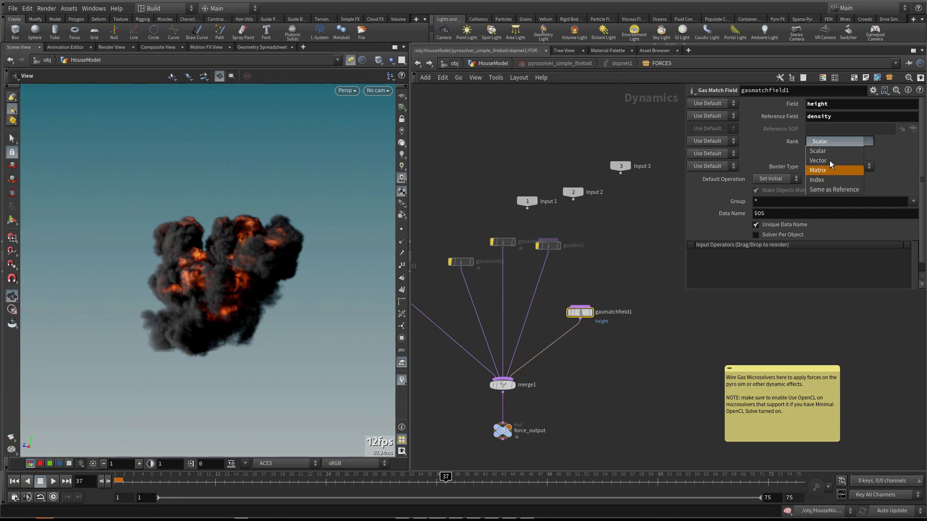
{"action": "left_click", "coordinate": [767, 152]}
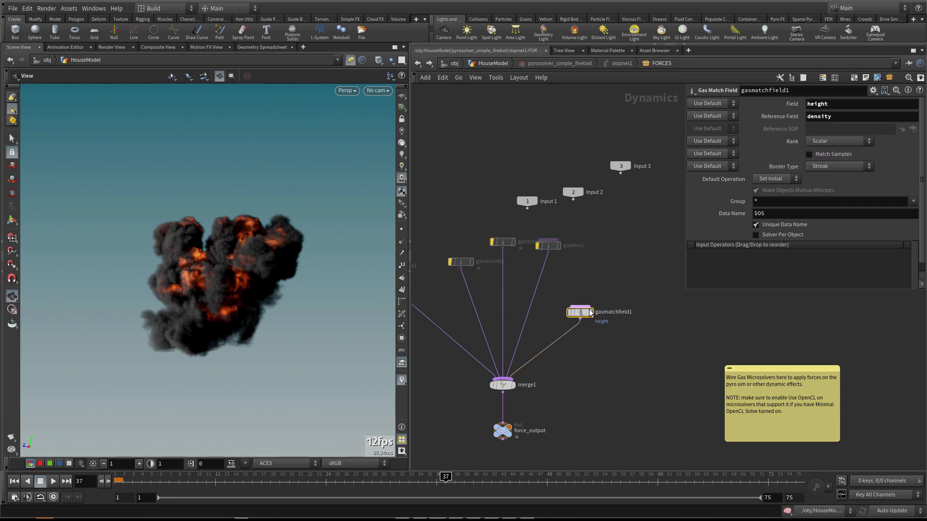
- Add a Gas Field VOP node near gasmatchfield1 and connect its output to merge1
{"action": "left_click_drag", "start_coordinate": [591, 309], "coordinate": [581, 307]}
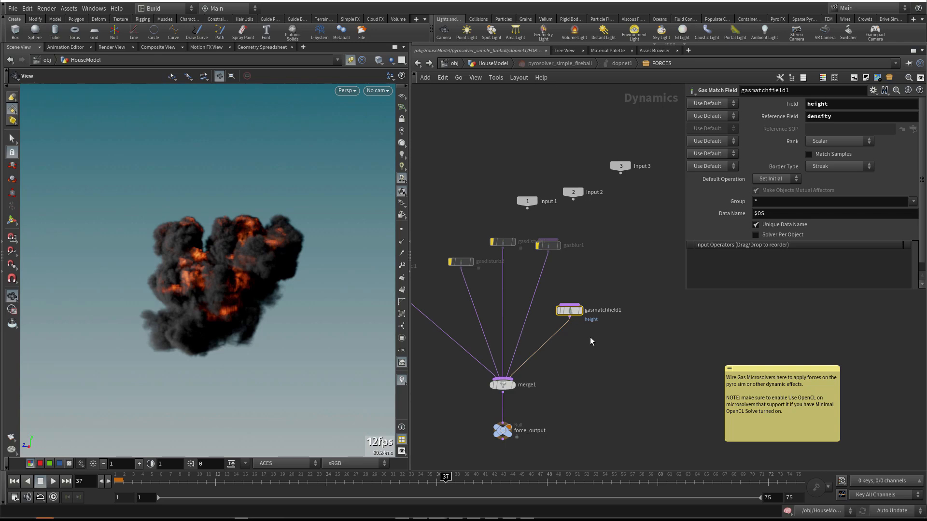
{"action": "key", "text": "Tab"}
{"action": "type", "text": "gas"}
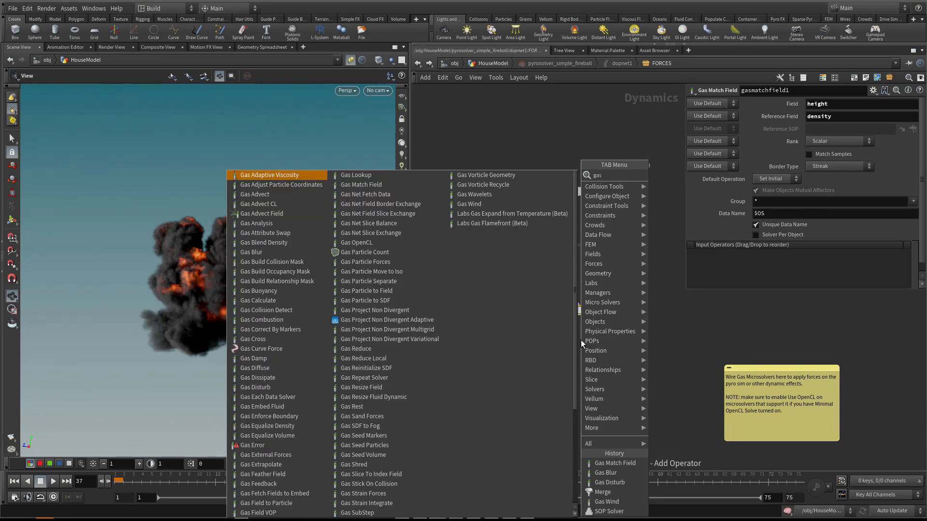
{"action": "type", "text": "vo"}
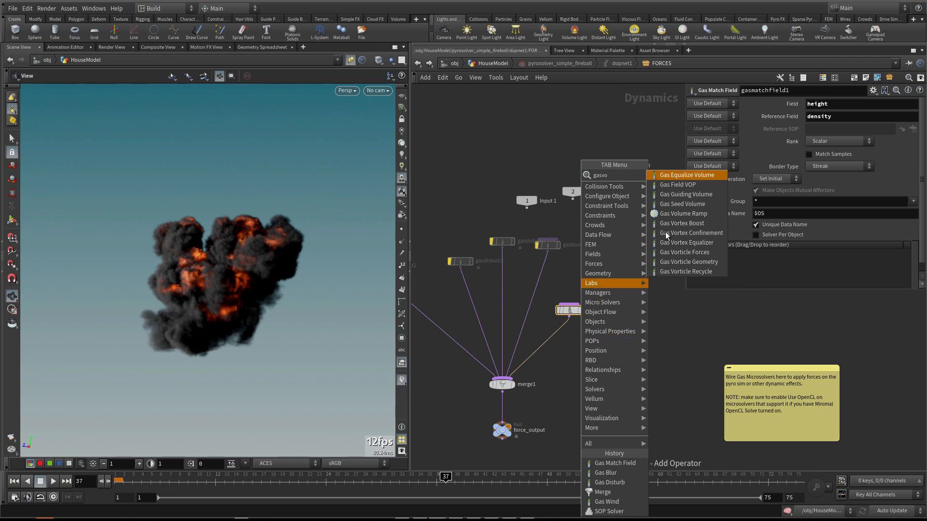
{"action": "mouse_move", "coordinate": [593, 264]}
{"action": "left_click", "coordinate": [704, 183]}
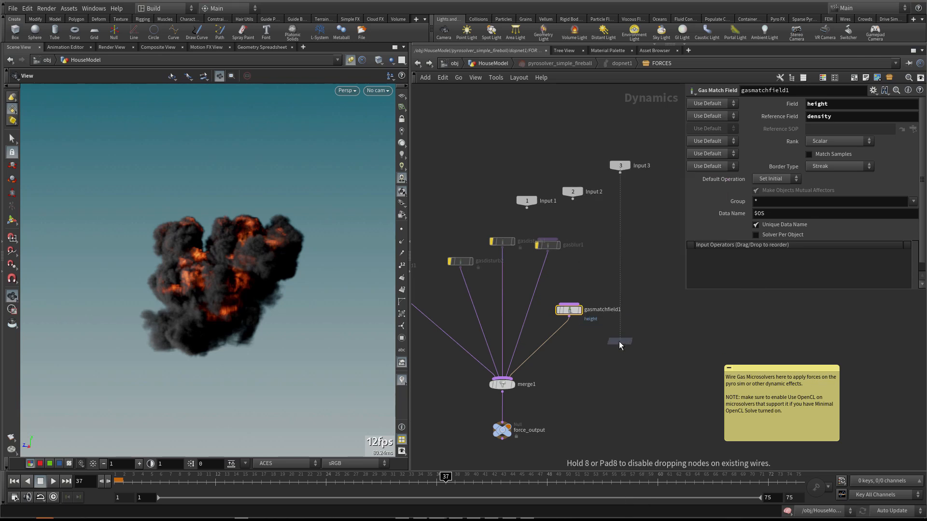
{"action": "left_click", "coordinate": [619, 340]}
{"action": "left_click", "coordinate": [620, 347]}
{"action": "left_click", "coordinate": [503, 378]}
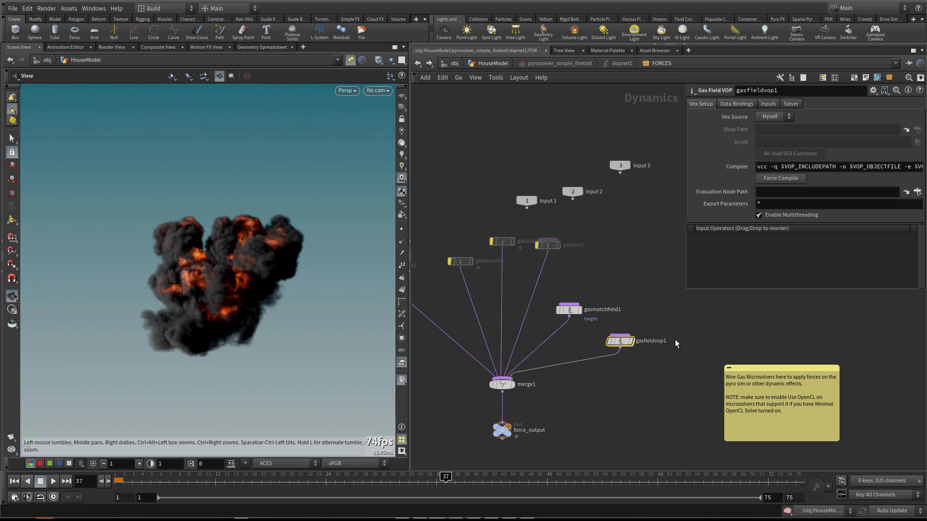
- Inside gasfieldvop1, move volumevopoutput1 farther from volumevopglobal1, and return to the FORCES network
{"action": "double_click", "coordinate": [621, 341]}
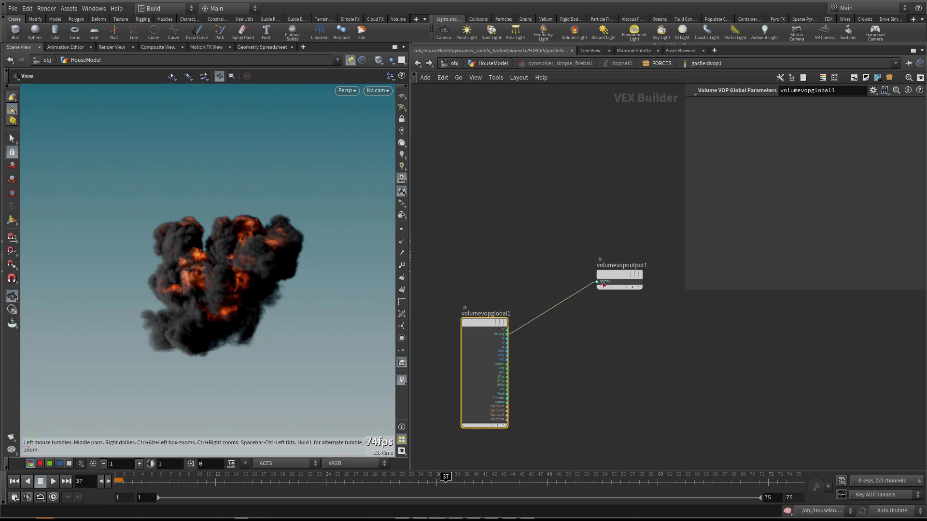
{"action": "left_click_drag", "start_coordinate": [620, 275], "coordinate": [688, 345]}
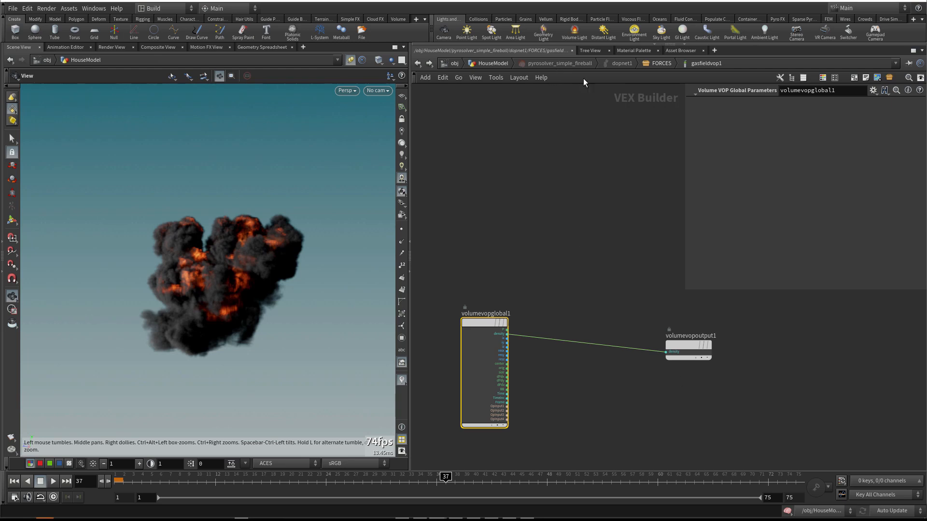
{"action": "left_click", "coordinate": [668, 66]}
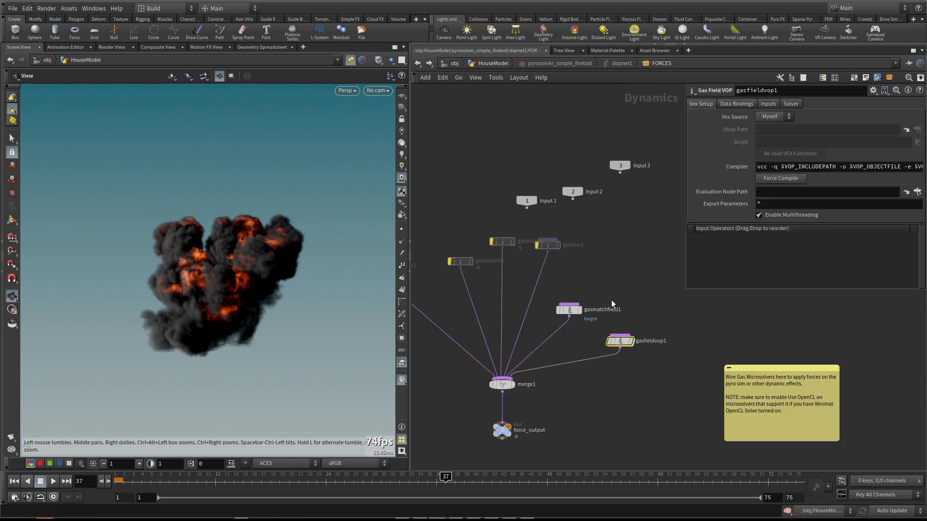
- Review gasfieldvop1's data bindings and VEX setup, and enter its VOP network
{"action": "left_click", "coordinate": [734, 105]}
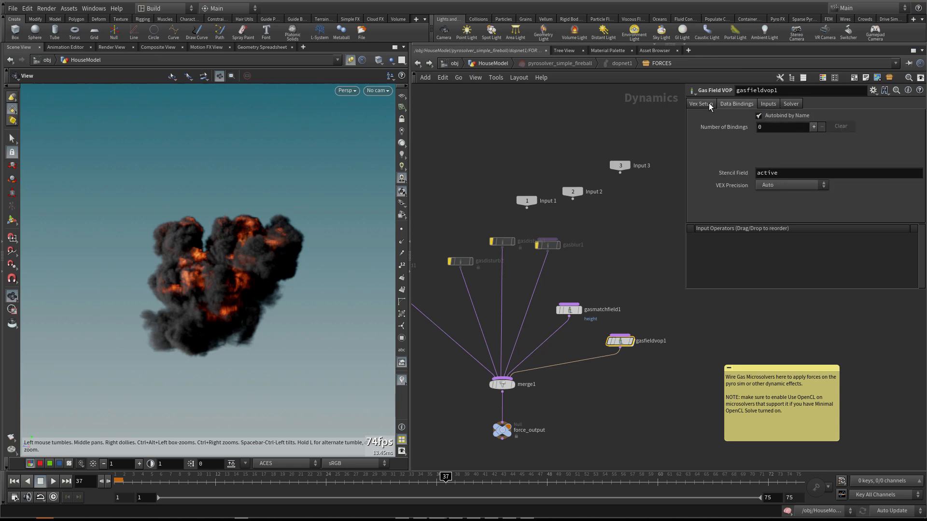
{"action": "left_click", "coordinate": [709, 105]}
{"action": "double_click", "coordinate": [619, 341]}
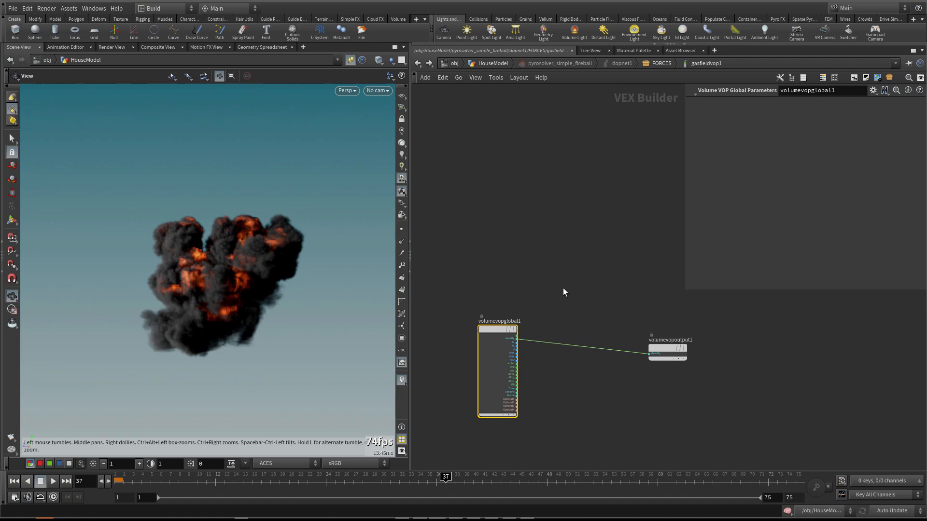
- Try a Bind node named height near volumevopglobal1, and delete it
{"action": "key", "text": "Tab"}
{"action": "type", "text": "bin"}
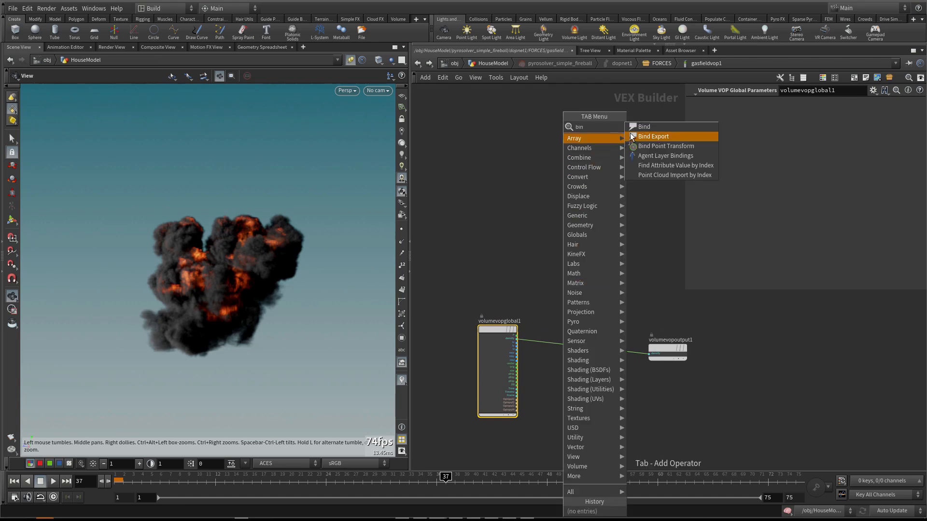
{"action": "left_click", "coordinate": [644, 126]}
{"action": "left_click", "coordinate": [574, 292]}
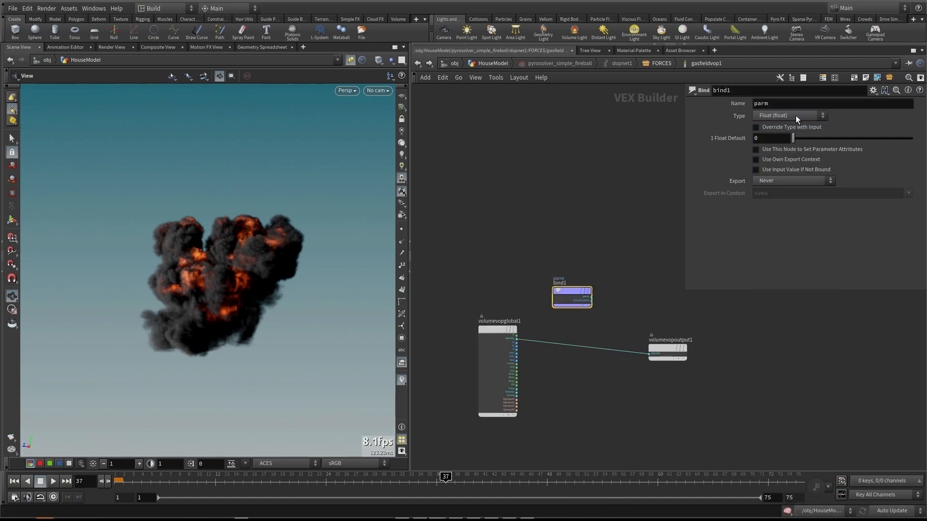
{"action": "double_click", "coordinate": [762, 103]}
{"action": "type", "text": "he"}
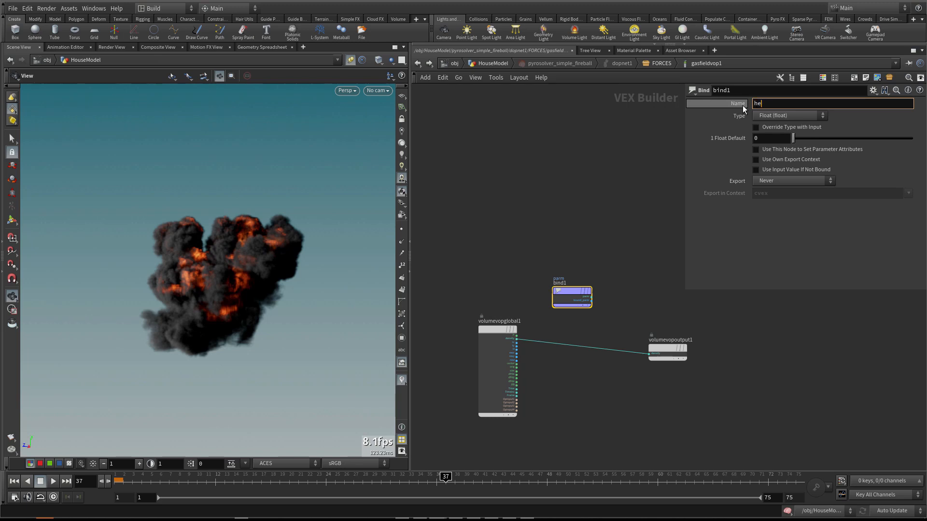
{"action": "type", "text": "ight"}
{"action": "key", "text": "Return"}
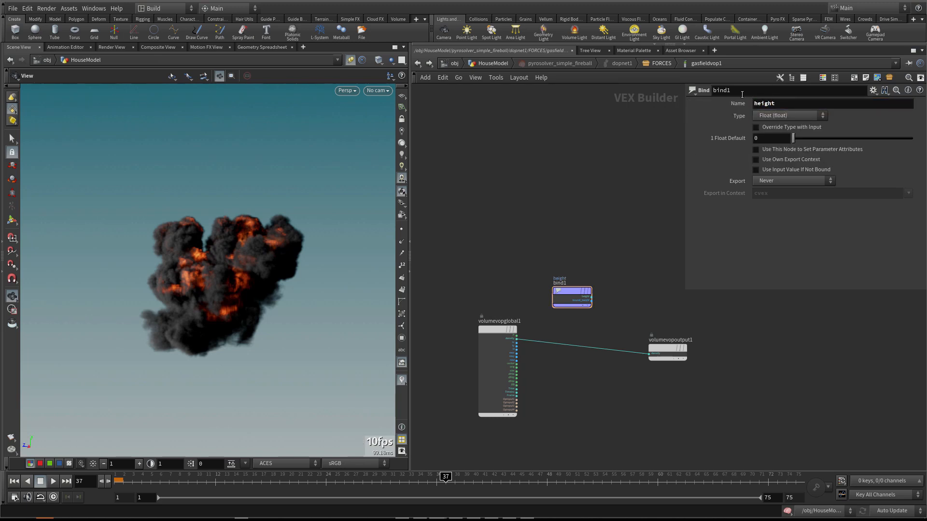
{"action": "middle_click_drag", "start_coordinate": [605, 252], "coordinate": [577, 255]}
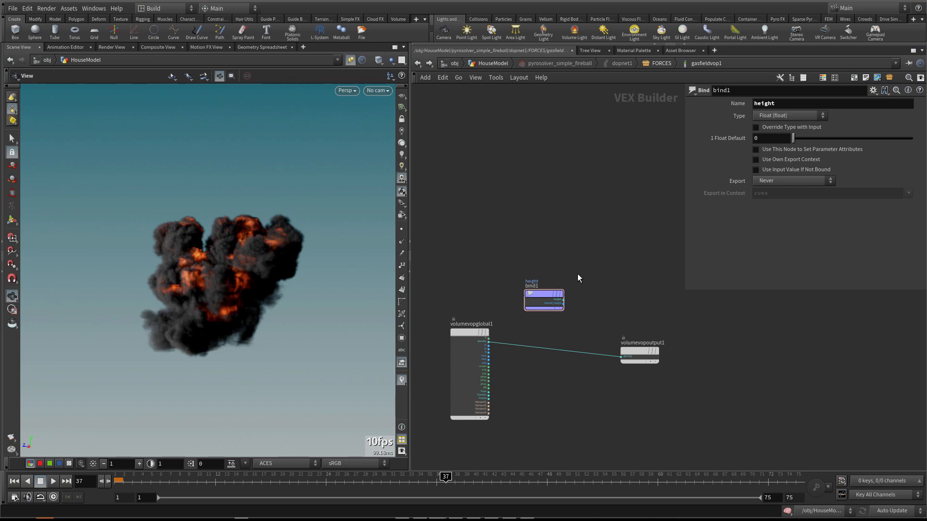
{"action": "key", "text": "Delete"}
- Move volumevopoutput1 farther from volumevopglobal1 to make room for nodes between them
{"action": "middle_click_drag", "start_coordinate": [604, 320], "coordinate": [570, 323]}
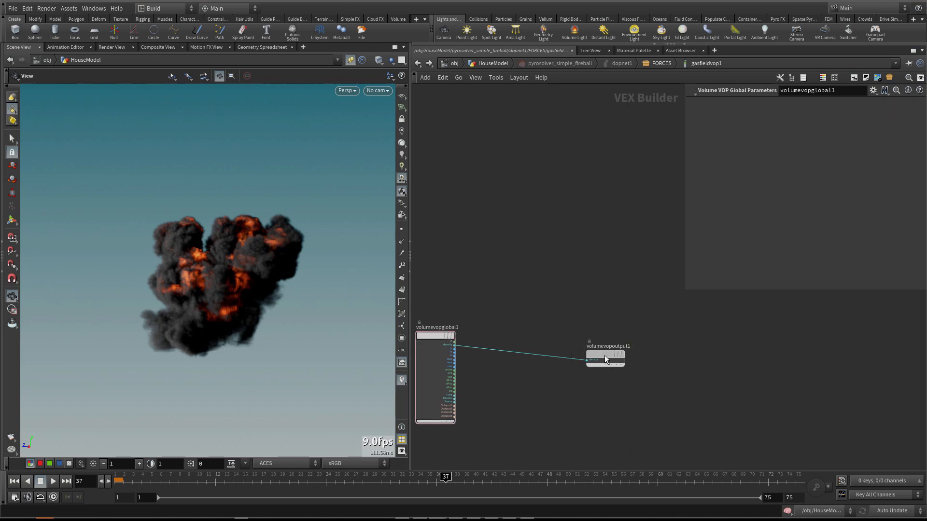
{"action": "left_click_drag", "start_coordinate": [604, 355], "coordinate": [632, 383]}
{"action": "scroll", "coordinate": [555, 318], "scroll_direction": "up", "scroll_amount": 2}
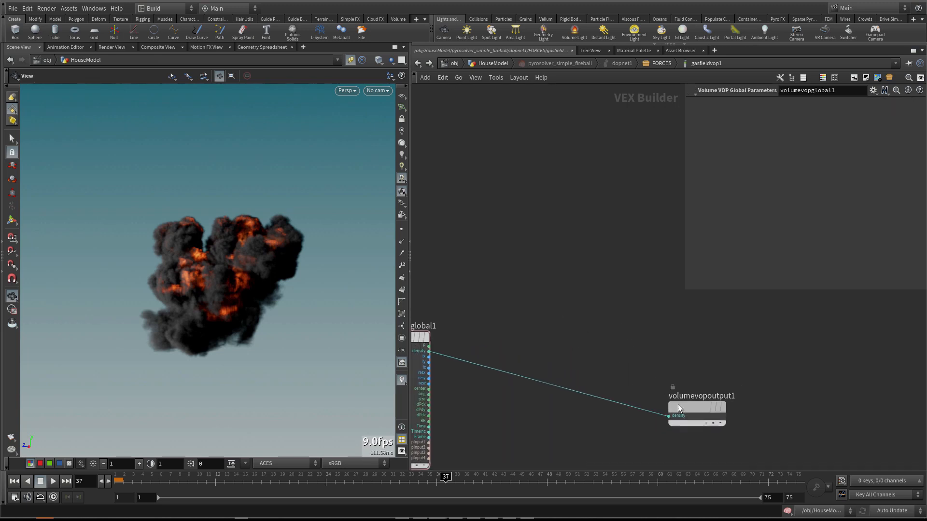
{"action": "key", "text": "Tab"}
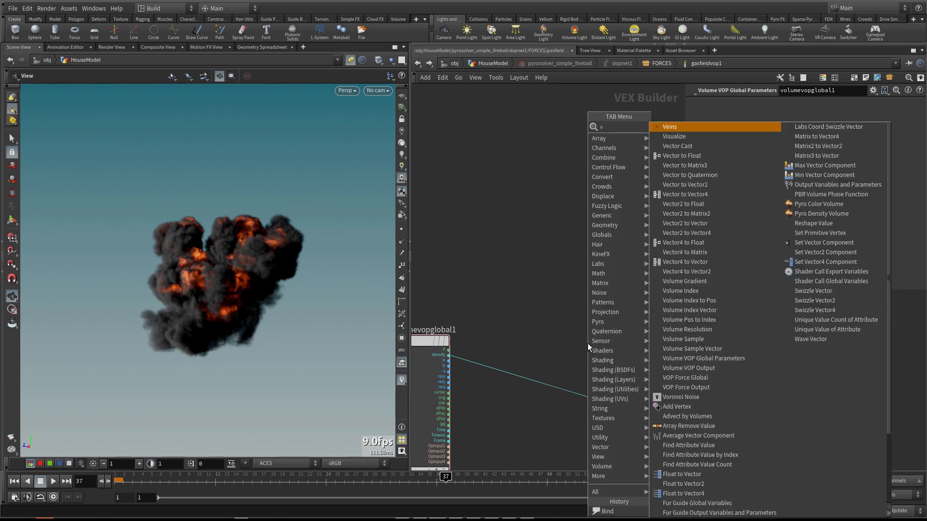
{"action": "left_click", "coordinate": [513, 284]}
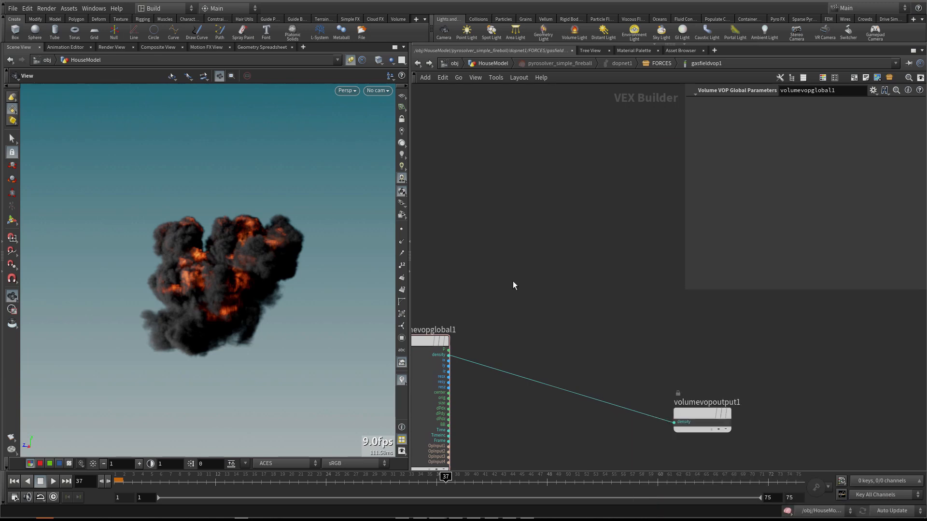
{"action": "key", "text": "Tab"}
{"action": "type", "text": "rebl"}
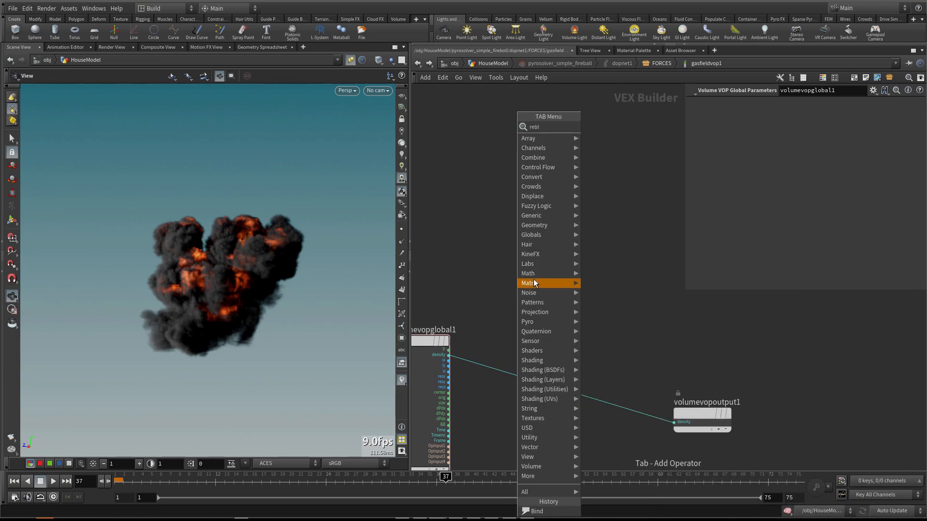
{"action": "left_click", "coordinate": [610, 259]}
- Add a Relative to Bounding Box node between volumevopglobal1 and volumevopoutput1
{"action": "key", "text": "Tab"}
{"action": "type", "text": "re"}
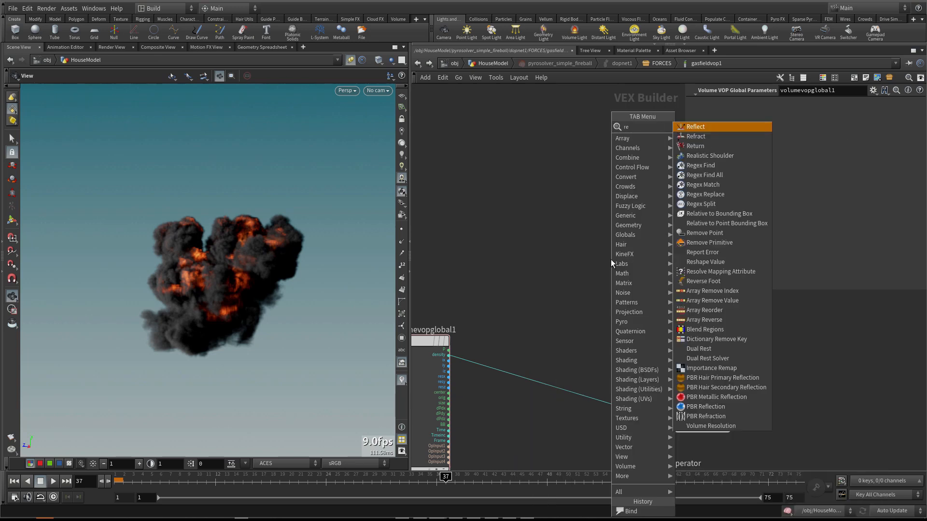
{"action": "type", "text": "l"}
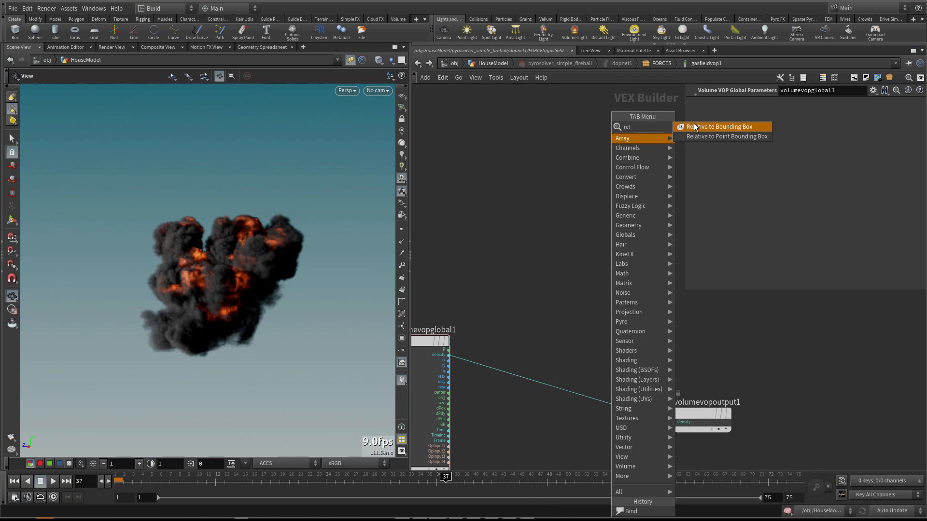
{"action": "key", "text": "Return"}
{"action": "left_click", "coordinate": [563, 333]}
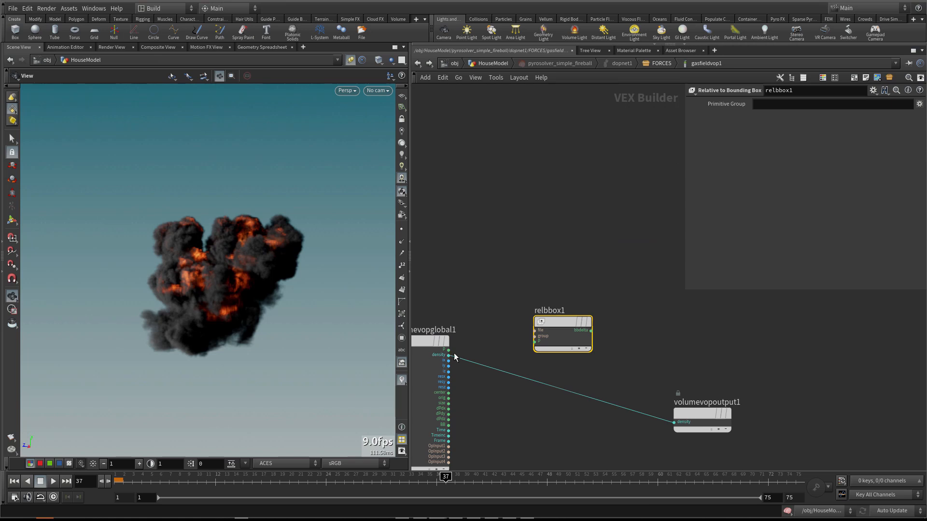
- Connect volumevopglobal1's OpInput1 to relbbox1's file input and its P output to relbbox1's P input
{"action": "middle_click_drag", "start_coordinate": [459, 450], "coordinate": [456, 387]}
{"action": "left_click", "coordinate": [446, 383]}
{"action": "left_click", "coordinate": [513, 262]}
{"action": "scroll", "coordinate": [497, 267], "scroll_direction": "up", "scroll_amount": 1}
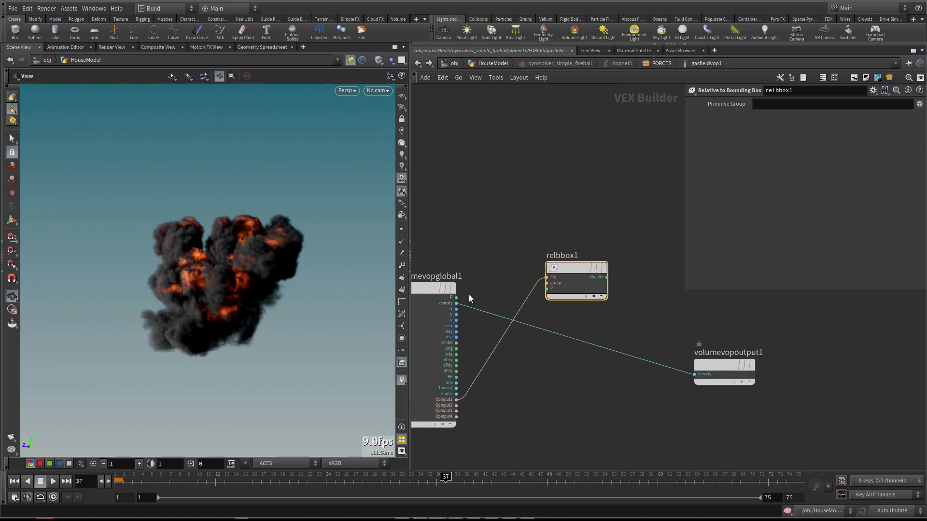
{"action": "left_click", "coordinate": [457, 298]}
{"action": "left_click", "coordinate": [553, 288]}
- Narrow the parameter pane and add a Vector to Float node fed by relbbox1's bbdelta output
{"action": "middle_click_drag", "start_coordinate": [583, 270], "coordinate": [527, 285]}
{"action": "left_click_drag", "start_coordinate": [685, 292], "coordinate": [775, 273]}
{"action": "middle_click_drag", "start_coordinate": [612, 306], "coordinate": [623, 308]}
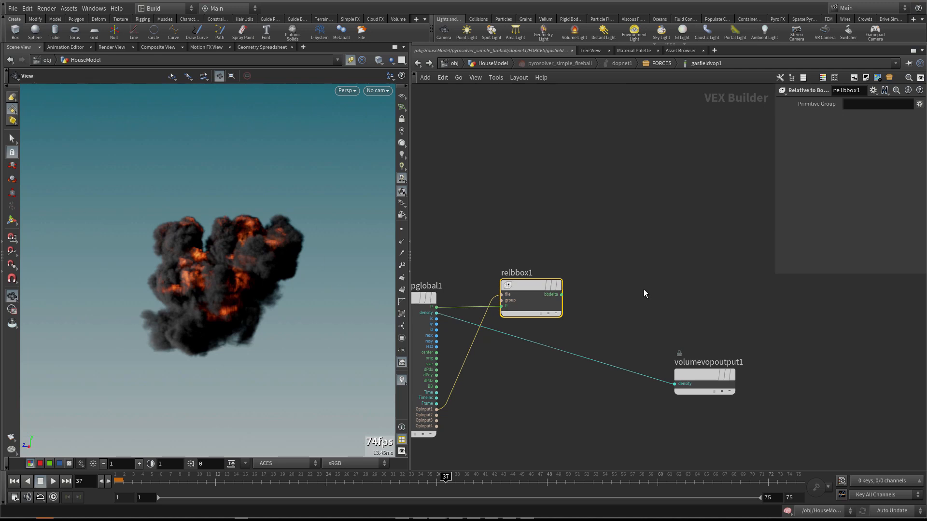
{"action": "key", "text": "Tab"}
{"action": "key", "text": "Escape"}
{"action": "key", "text": "Tab"}
{"action": "key", "text": "Escape"}
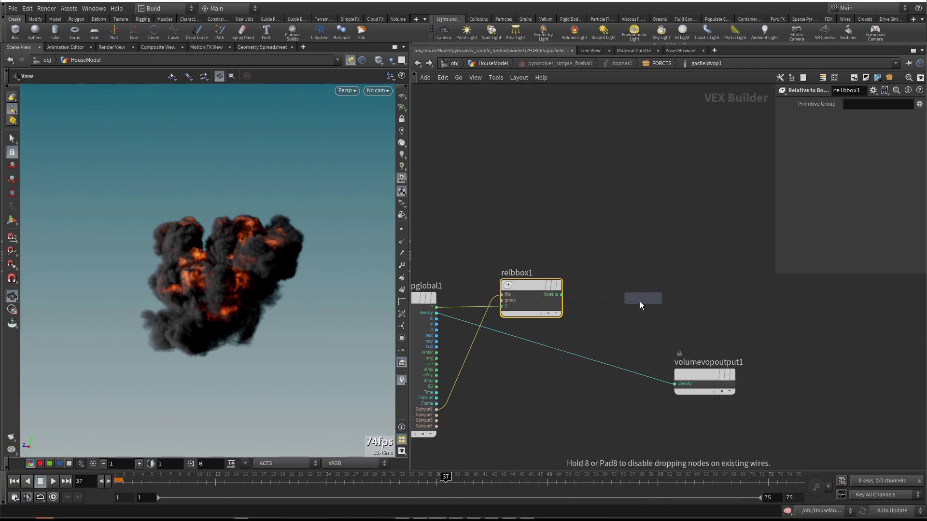
{"action": "left_click", "coordinate": [650, 287]}
{"action": "left_click_drag", "start_coordinate": [594, 296], "coordinate": [610, 294]}
- Add an unconnected Fit Range node beside vectofloat1
{"action": "middle_click_drag", "start_coordinate": [671, 256], "coordinate": [606, 250]}
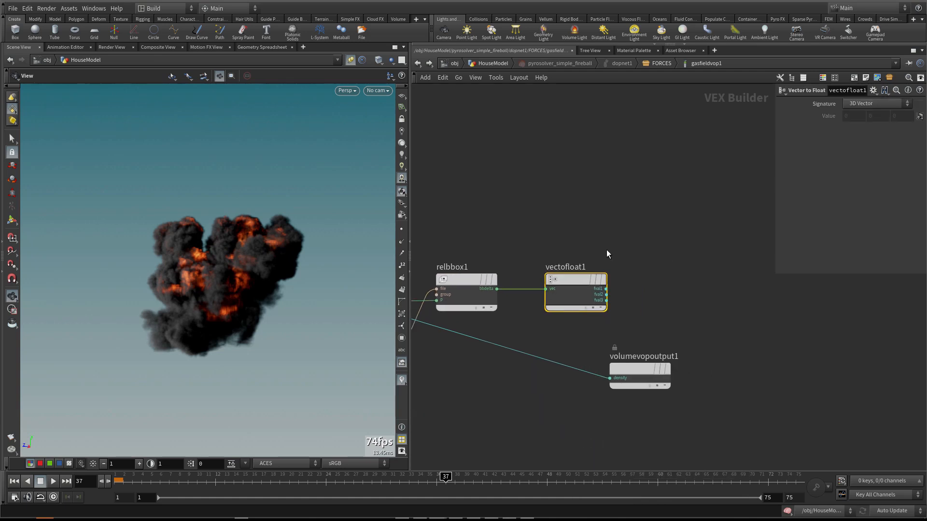
{"action": "key", "text": "Tab"}
{"action": "type", "text": "fit"}
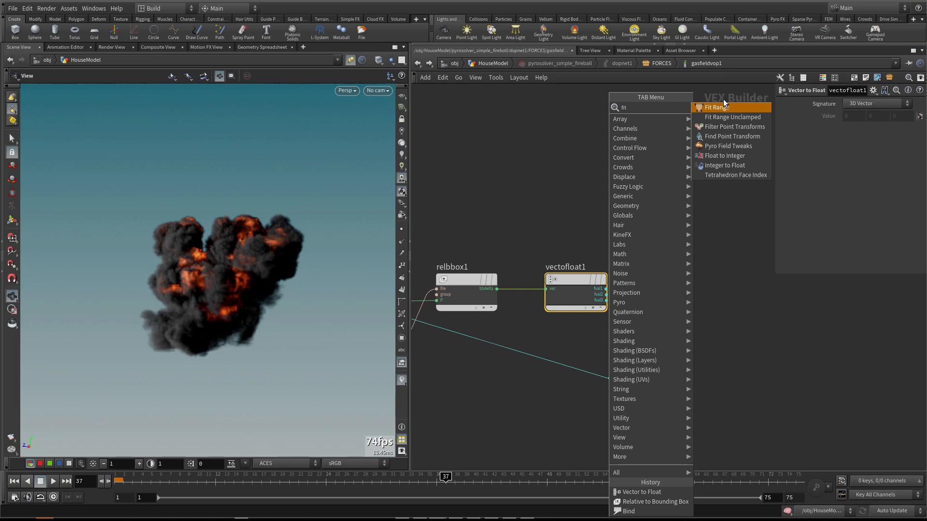
{"action": "left_click", "coordinate": [722, 105]}
{"action": "left_click", "coordinate": [655, 302]}
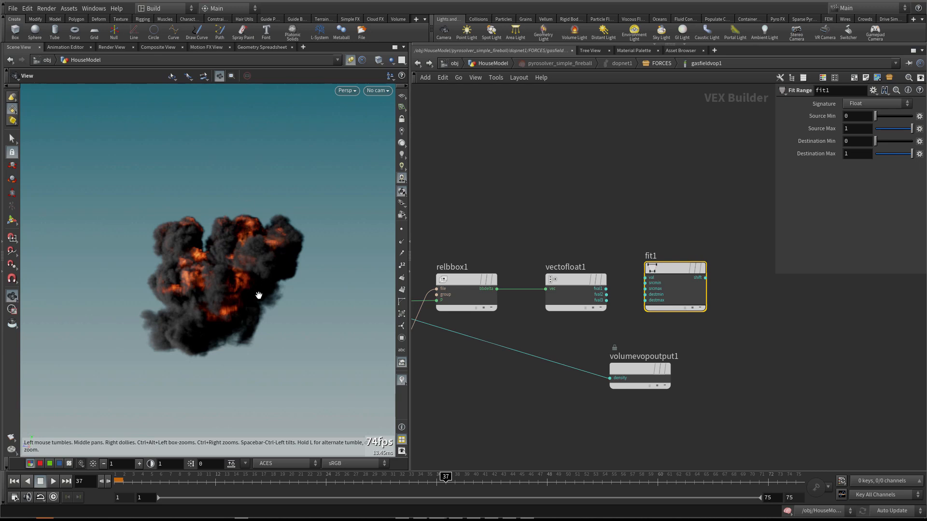
- Feed vectofloat1 directly from volumevopglobal1's P output instead of relbbox1, and move relbbox1 aside
{"action": "middle_click_drag", "start_coordinate": [510, 213], "coordinate": [609, 190]}
{"action": "scroll", "coordinate": [554, 196], "scroll_direction": "down", "scroll_amount": 1}
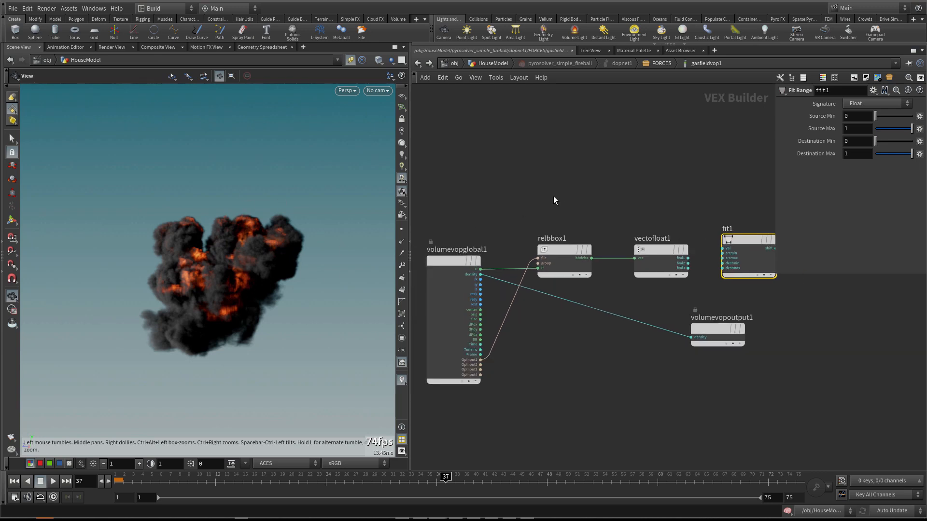
{"action": "middle_click_drag", "start_coordinate": [553, 196], "coordinate": [533, 204]}
{"action": "left_click", "coordinate": [461, 278]}
{"action": "left_click", "coordinate": [615, 267]}
{"action": "left_click_drag", "start_coordinate": [555, 259], "coordinate": [542, 217]}
{"action": "left_click", "coordinate": [543, 215]}
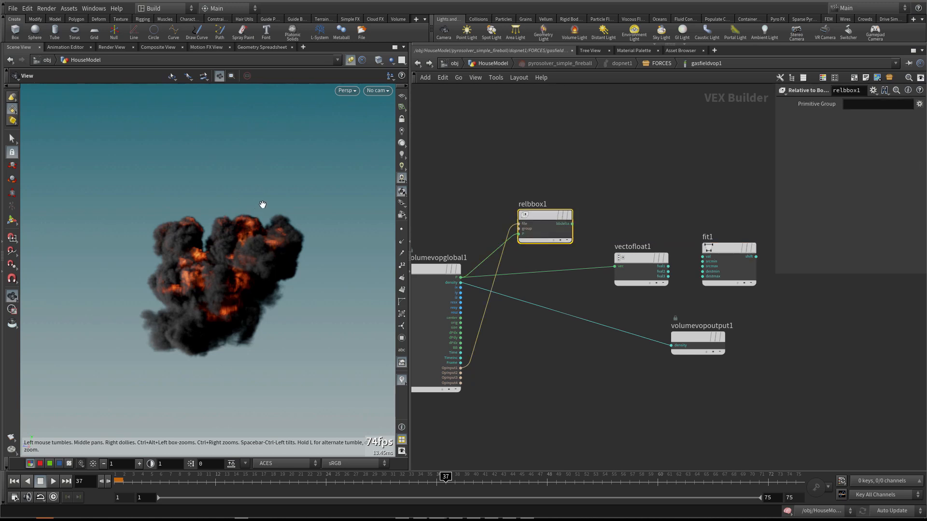
- Move vectofloat1 closer to volumevopglobal1, and add a second Fit Range node with its val input fed by fval2
{"action": "middle_click_drag", "start_coordinate": [523, 204], "coordinate": [491, 212]}
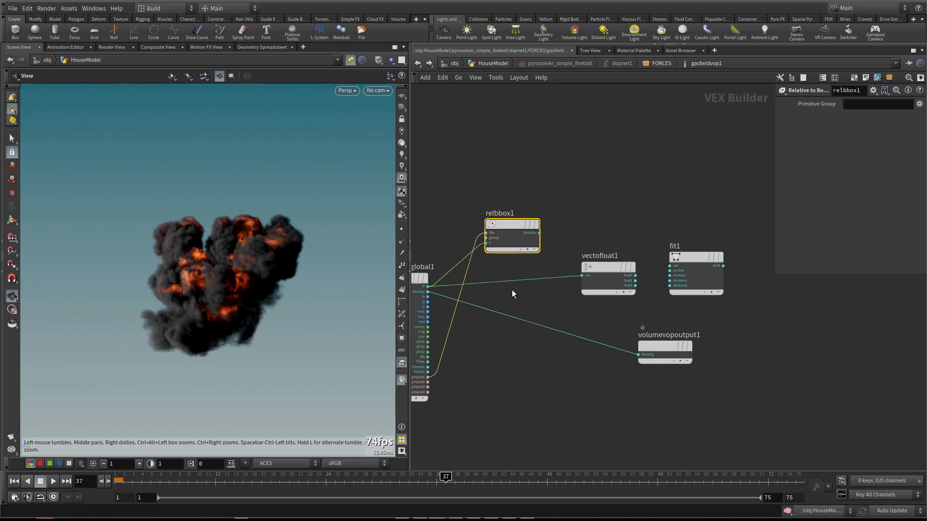
{"action": "left_click", "coordinate": [632, 255]}
{"action": "key", "text": "Tab"}
{"action": "type", "text": "fi"}
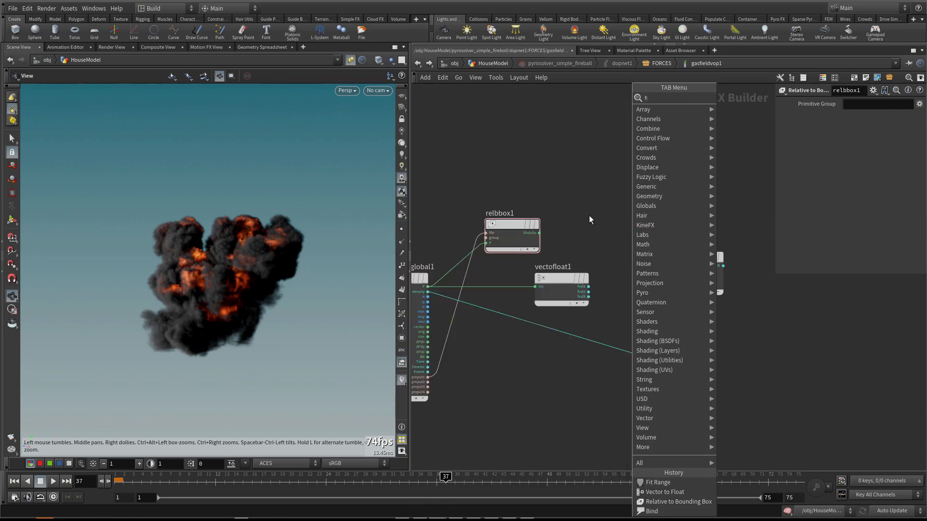
{"action": "key", "text": "Escape"}
{"action": "key", "text": "Tab"}
{"action": "type", "text": "fit"}
{"action": "left_click", "coordinate": [710, 102]}
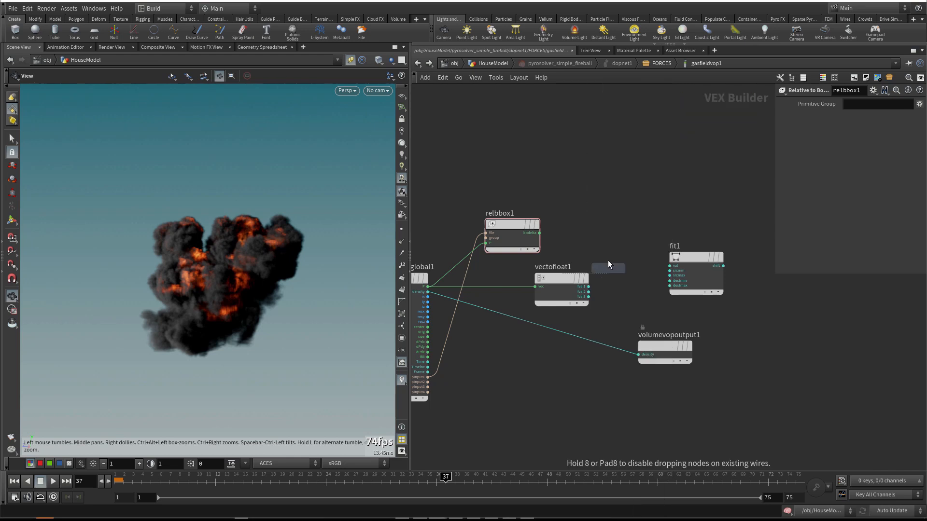
{"action": "left_click", "coordinate": [609, 223]}
{"action": "left_click", "coordinate": [588, 292]}
{"action": "left_click", "coordinate": [602, 222]}
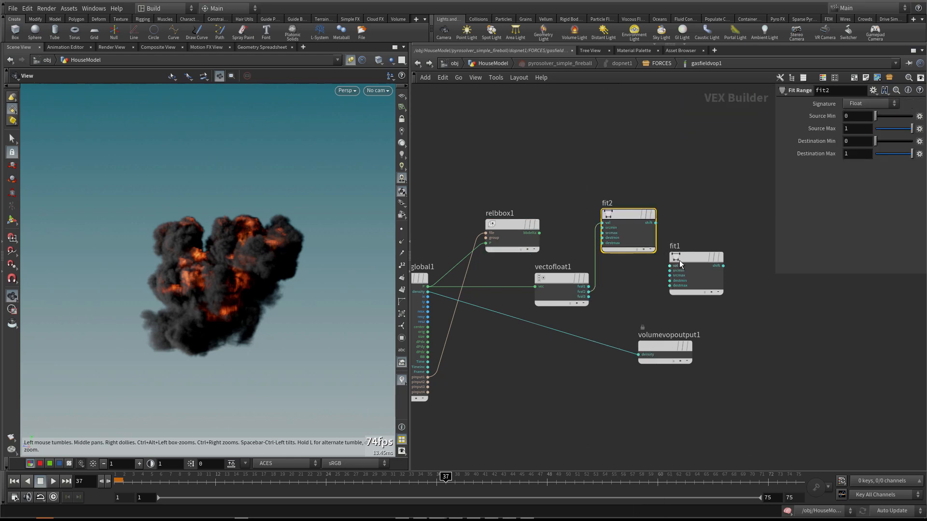
- Rearrange the nodes so fit2 sits beside vectofloat1, with fit1 farther away and volumevopoutput1 below
{"action": "left_click_drag", "start_coordinate": [694, 273], "coordinate": [722, 276]}
{"action": "left_click_drag", "start_coordinate": [639, 246], "coordinate": [666, 299]}
{"action": "scroll", "coordinate": [599, 319], "scroll_direction": "up", "scroll_amount": 3}
{"action": "middle_click_drag", "start_coordinate": [599, 319], "coordinate": [562, 330]}
{"action": "left_click_drag", "start_coordinate": [625, 259], "coordinate": [624, 274]}
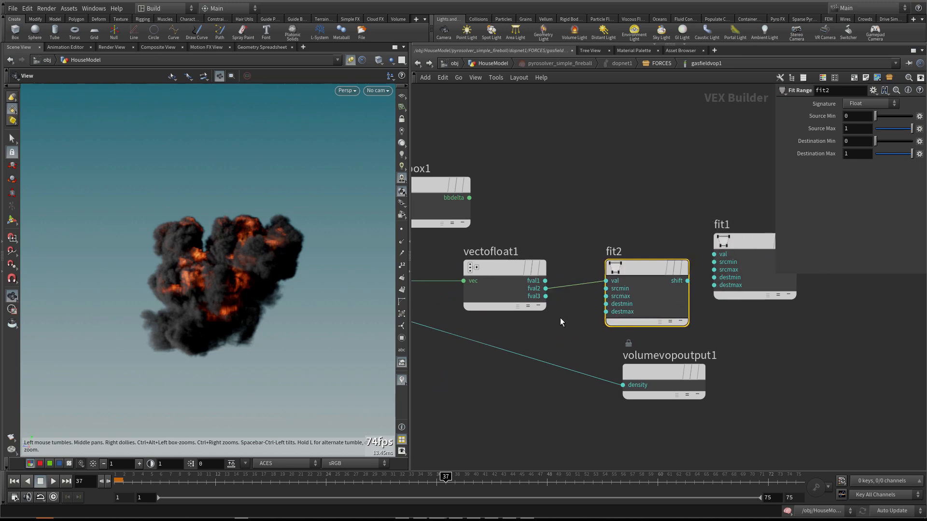
{"action": "middle_click_drag", "start_coordinate": [560, 317], "coordinate": [556, 328]}
{"action": "left_click_drag", "start_coordinate": [643, 379], "coordinate": [626, 414]}
{"action": "left_click_drag", "start_coordinate": [625, 276], "coordinate": [627, 288]}
- Create a parameter for fit2's srcmax input and set both its Name and Label to height
{"action": "middle_click_drag", "start_coordinate": [564, 288], "coordinate": [533, 265]}
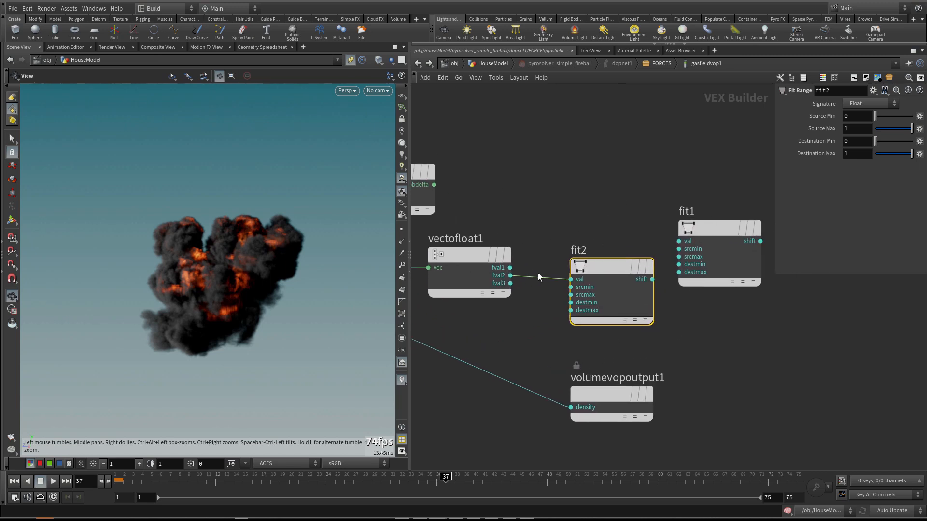
{"action": "right_click", "coordinate": [571, 296]}
{"action": "left_click", "coordinate": [589, 300]}
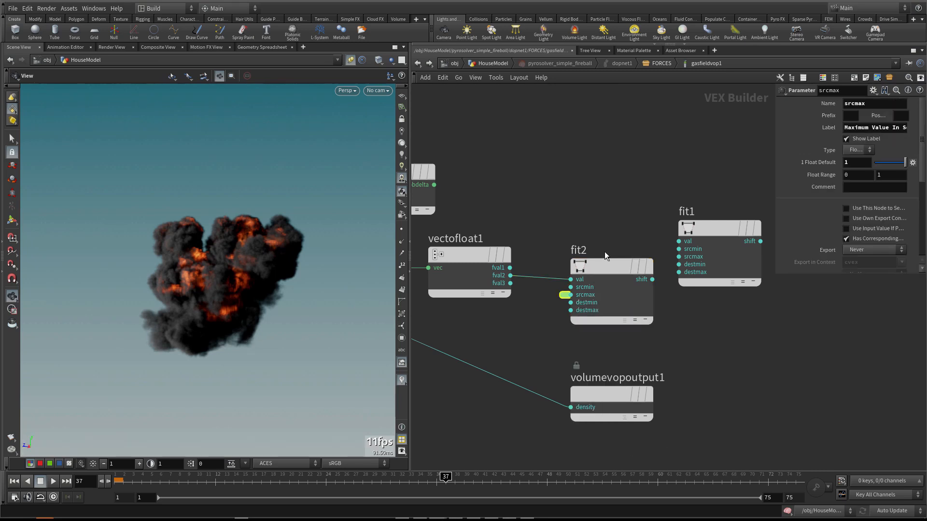
{"action": "left_click_drag", "start_coordinate": [874, 105], "coordinate": [781, 106]}
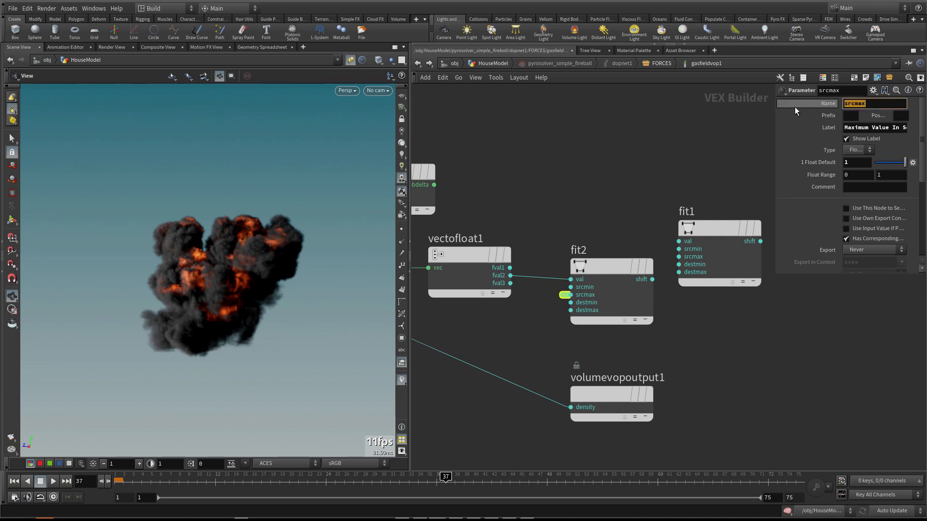
{"action": "type", "text": "height"}
{"action": "key", "text": "Tab"}
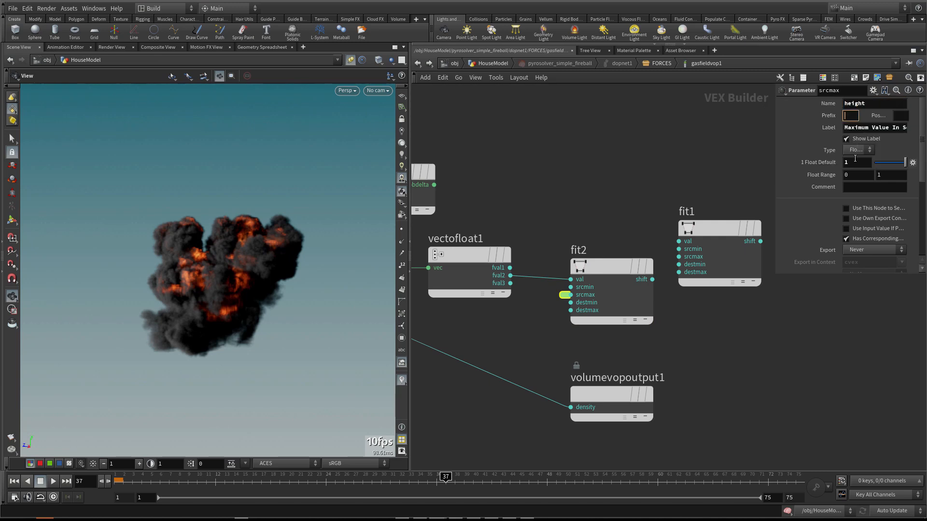
{"action": "left_click", "coordinate": [864, 127]}
{"action": "type", "text": "height"}
{"action": "key", "text": "Return"}
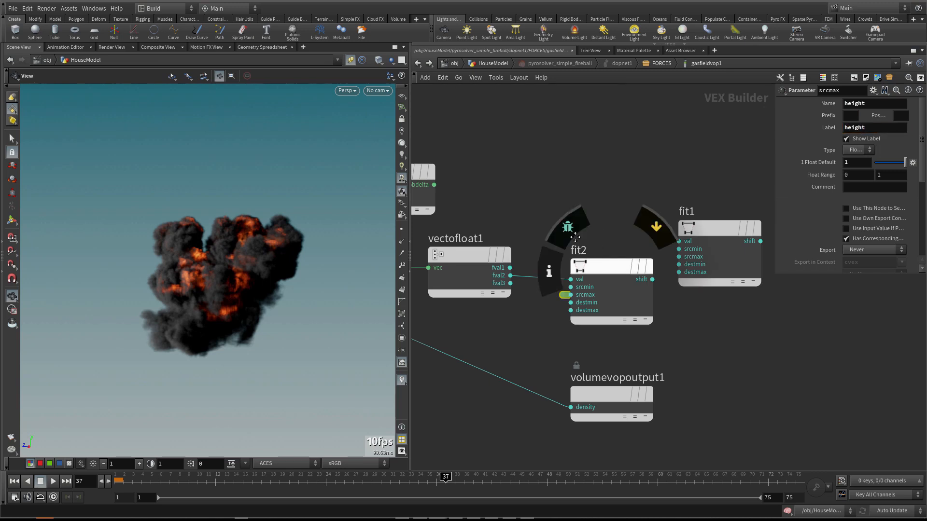
- Move fit2 closer to vectofloat1 and shift fit1 farther away to free space after fit2
{"action": "middle_click_drag", "start_coordinate": [602, 225], "coordinate": [563, 234]}
{"action": "left_click_drag", "start_coordinate": [574, 270], "coordinate": [562, 264]}
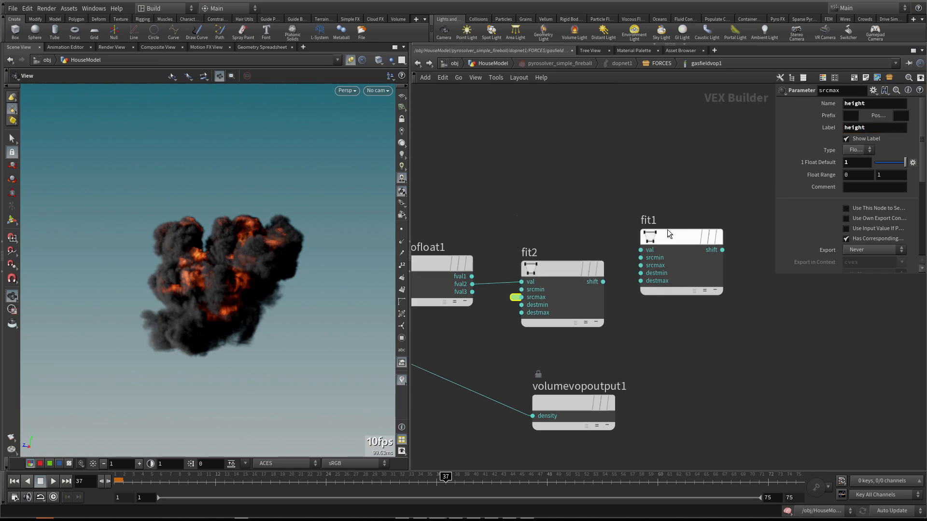
{"action": "left_click_drag", "start_coordinate": [665, 237], "coordinate": [758, 315]}
- Add a Ramp Parameter node fed by fit2's shift output and set its Ramp Type to Spline Ramp (float)
{"action": "key", "text": "Tab"}
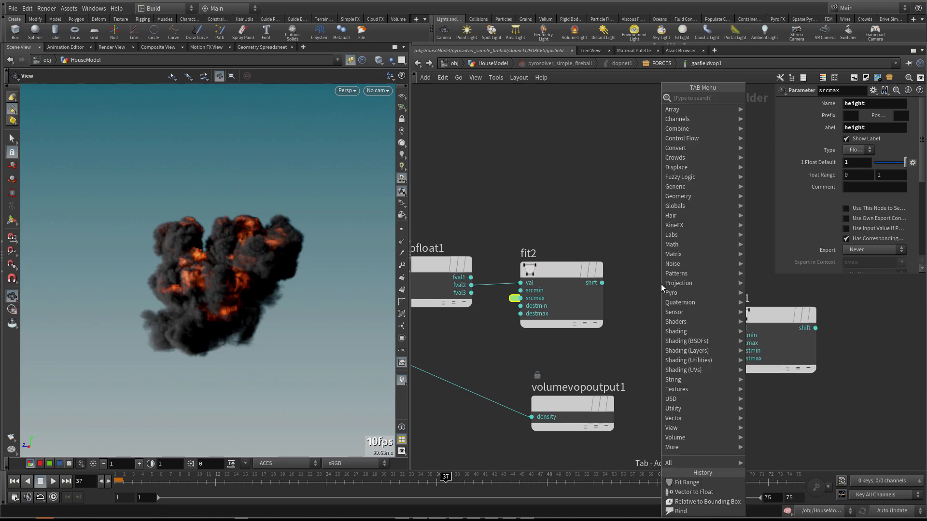
{"action": "type", "text": "ra"}
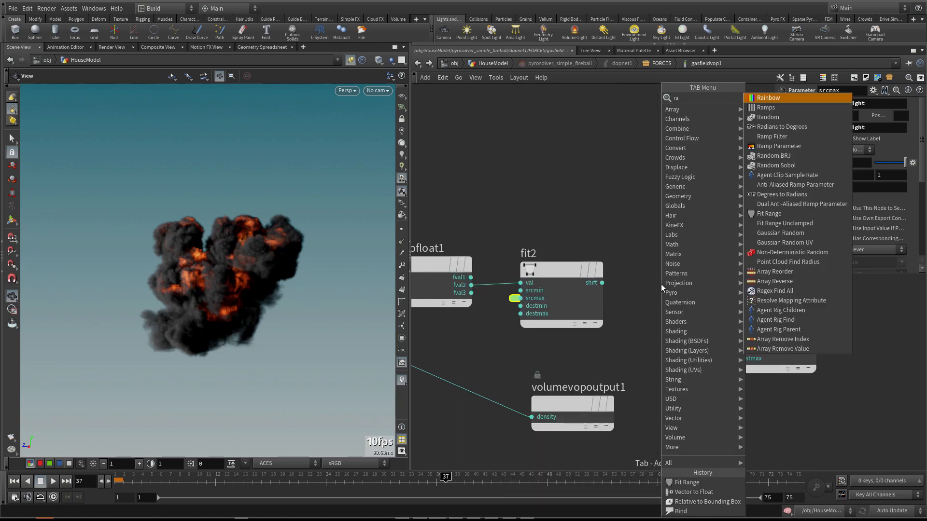
{"action": "type", "text": "n"}
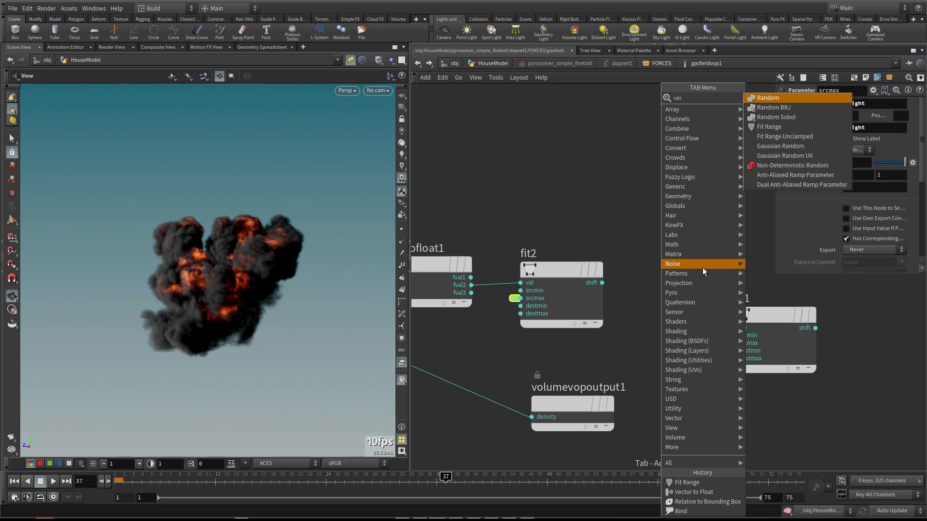
{"action": "key", "text": "BackSpace"}
{"action": "type", "text": "m"}
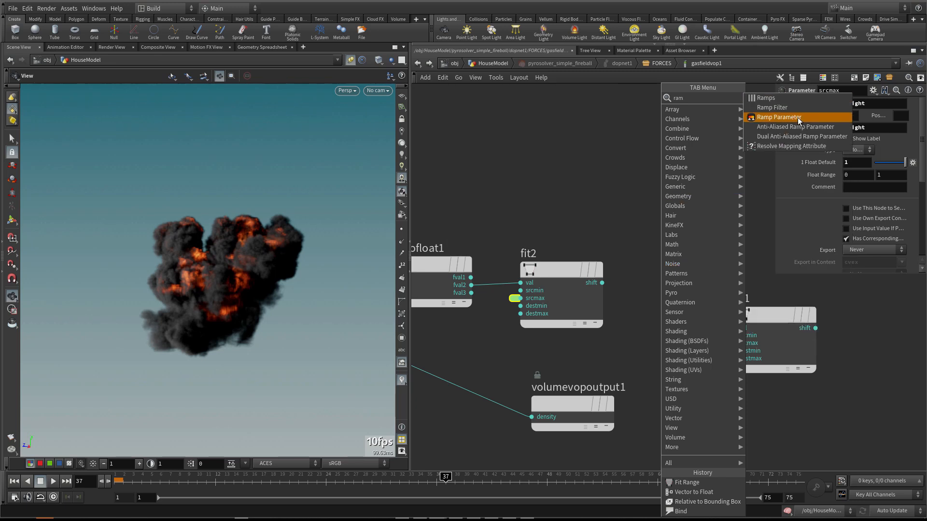
{"action": "left_click", "coordinate": [797, 118]}
{"action": "left_click", "coordinate": [673, 280]}
{"action": "left_click_drag", "start_coordinate": [659, 264], "coordinate": [661, 264]}
{"action": "left_click", "coordinate": [873, 139]}
{"action": "left_click", "coordinate": [869, 151]}
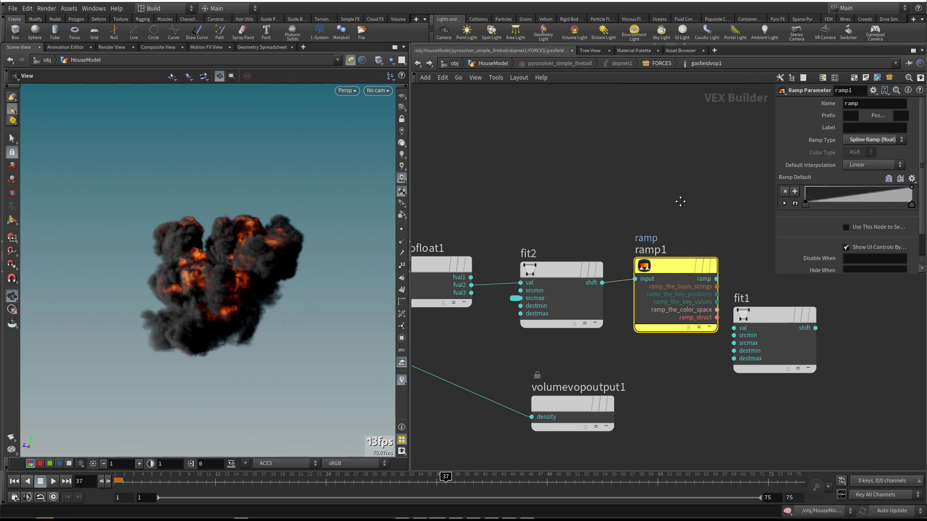
- Review the settings of fit2's height parameter and of ramp1, moving fit1 farther out of the way
{"action": "scroll", "coordinate": [636, 199], "scroll_direction": "down", "scroll_amount": 2}
{"action": "scroll", "coordinate": [705, 332], "scroll_direction": "down", "scroll_amount": 2}
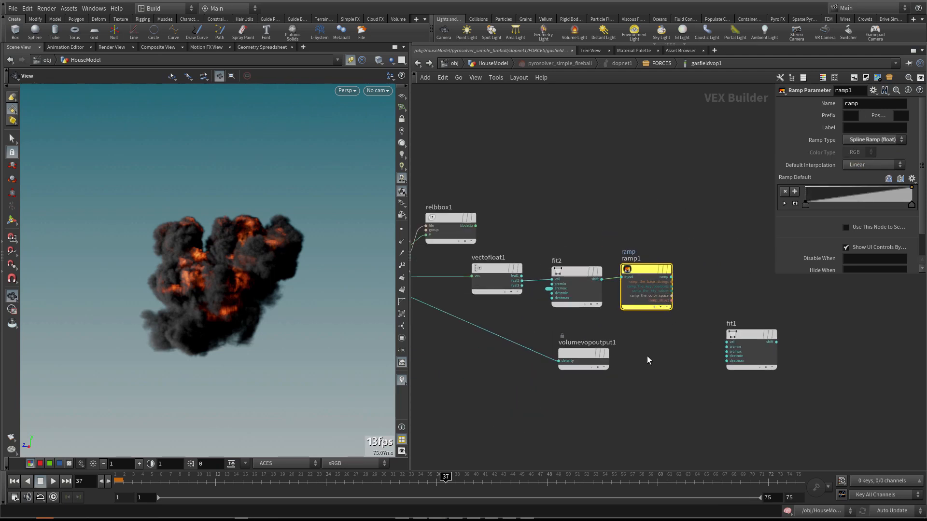
{"action": "left_click_drag", "start_coordinate": [741, 336], "coordinate": [760, 337]}
{"action": "middle_click_drag", "start_coordinate": [727, 320], "coordinate": [710, 334]}
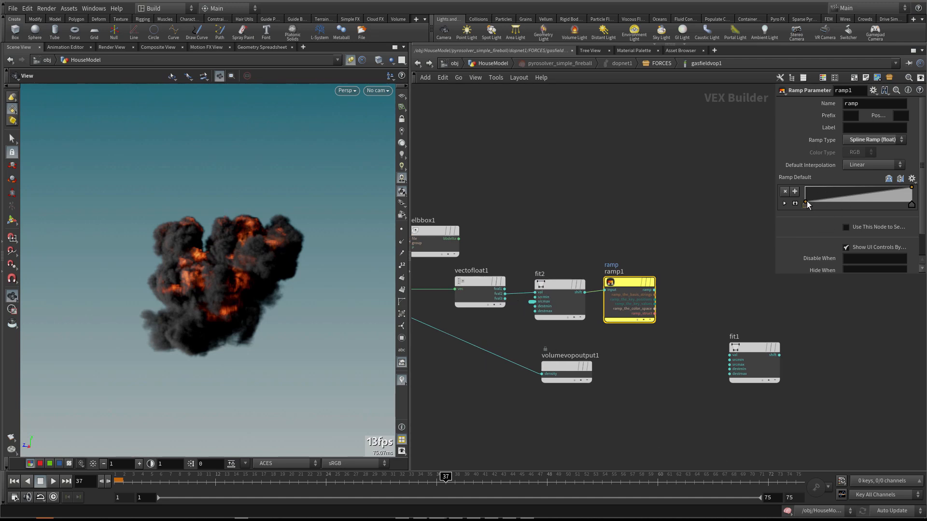
{"action": "left_click", "coordinate": [532, 302]}
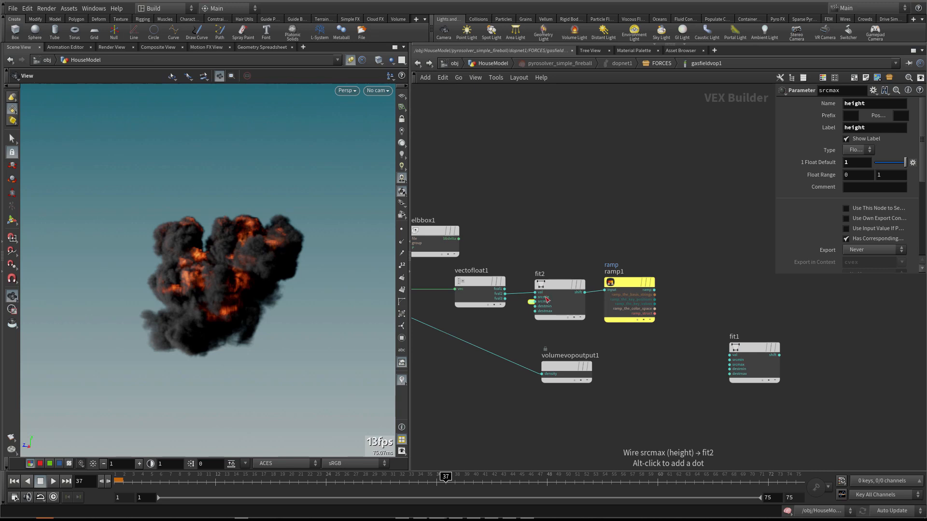
{"action": "left_click", "coordinate": [623, 282]}
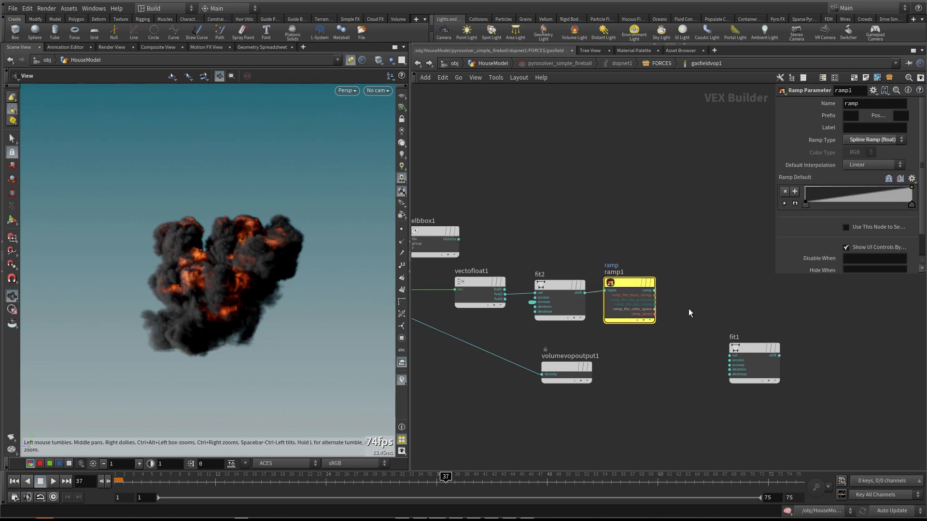
{"action": "left_click_drag", "start_coordinate": [749, 350], "coordinate": [759, 354]}
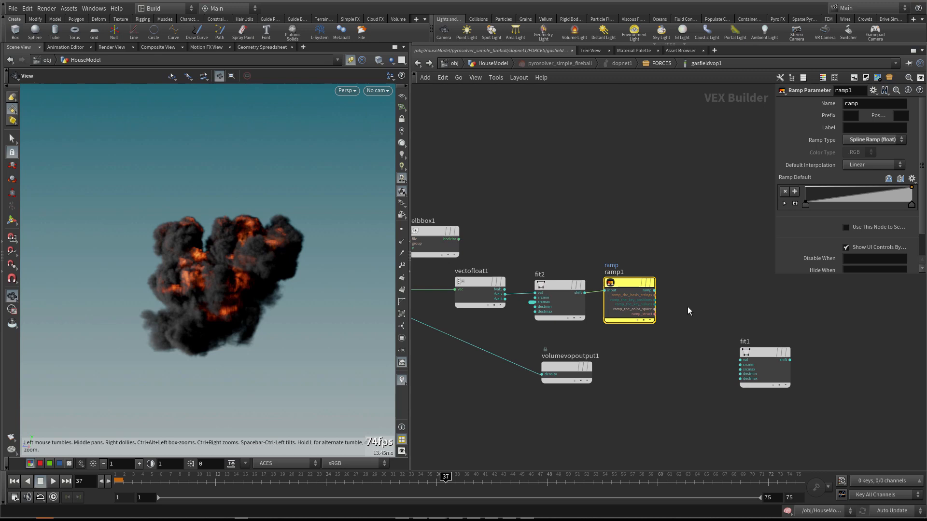
- Add a Bind Export node fed by ramp1's ramp output and name it height
{"action": "key", "text": "Tab"}
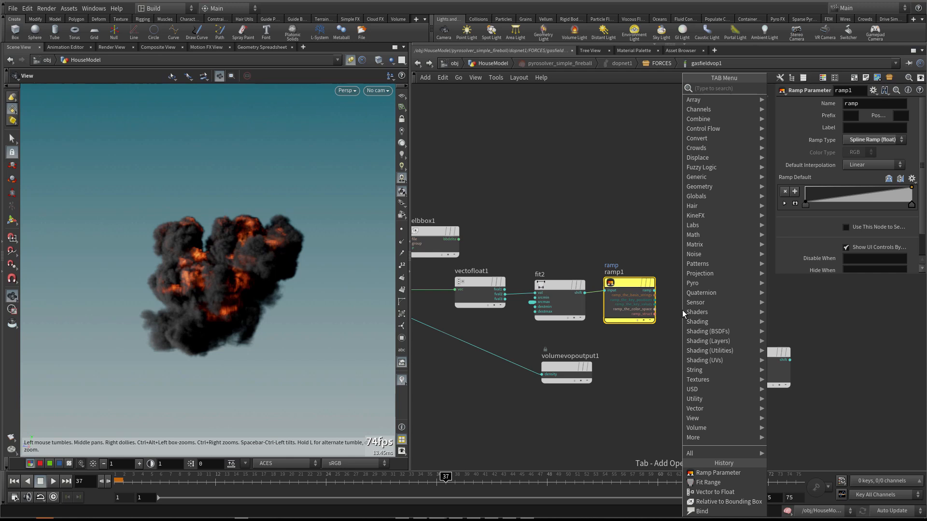
{"action": "type", "text": "bine"}
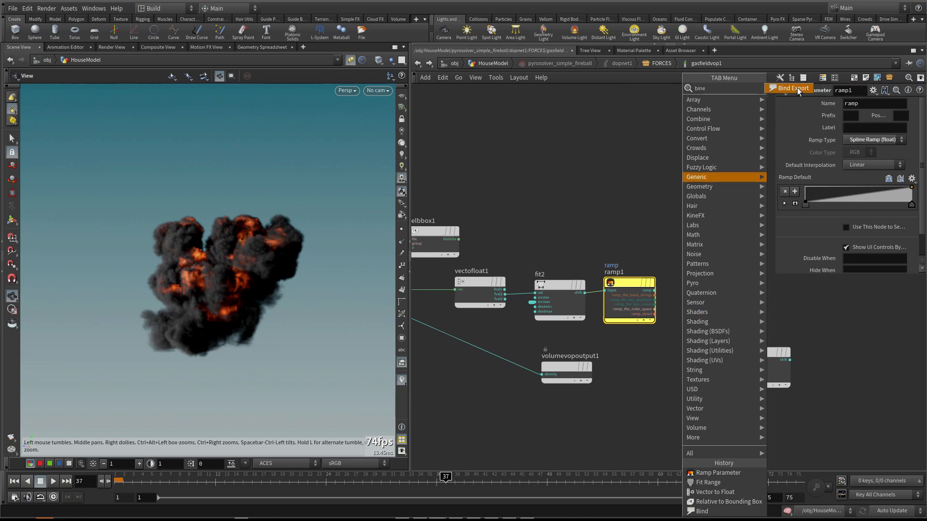
{"action": "left_click", "coordinate": [798, 87]}
{"action": "left_click", "coordinate": [691, 305]}
{"action": "left_click", "coordinate": [654, 290]}
{"action": "left_click", "coordinate": [676, 308]}
{"action": "left_click", "coordinate": [854, 103]}
{"action": "type", "text": "height"}
{"action": "key", "text": "Return"}
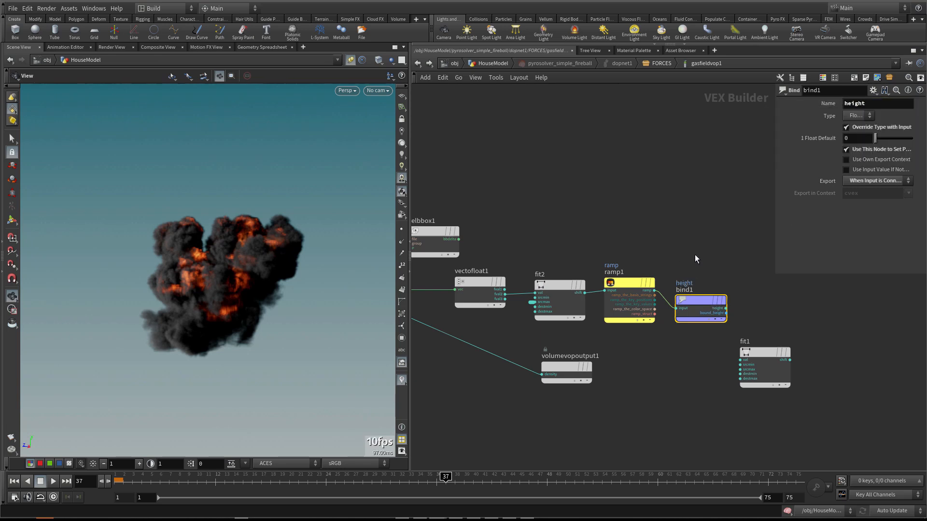
- Delete the unused fit1 node and select the height bind node
{"action": "left_click", "coordinate": [771, 384]}
{"action": "key", "text": "Delete"}
{"action": "left_click", "coordinate": [690, 304]}
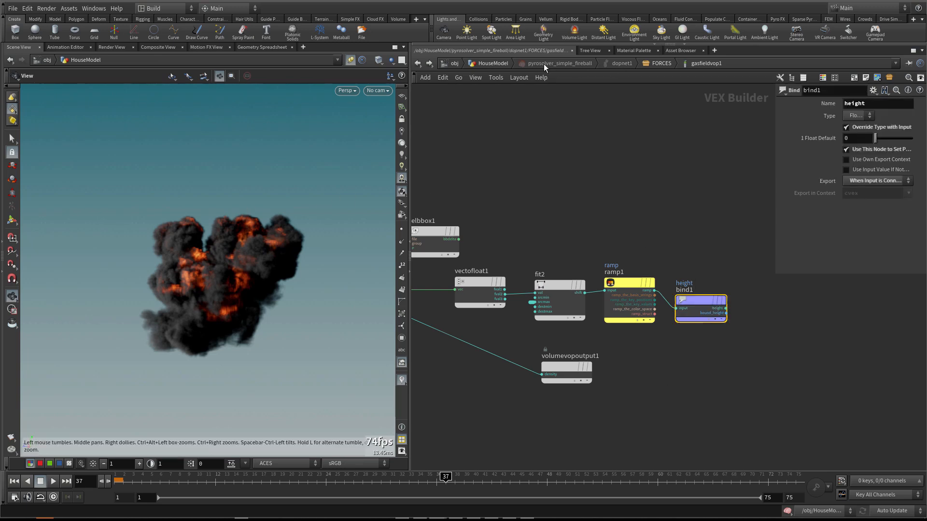
- Return to the FORCES network and place gasfieldvop1 just below gasmatchfield1
{"action": "left_click", "coordinate": [660, 63]}
{"action": "left_click_drag", "start_coordinate": [619, 341], "coordinate": [596, 337]}
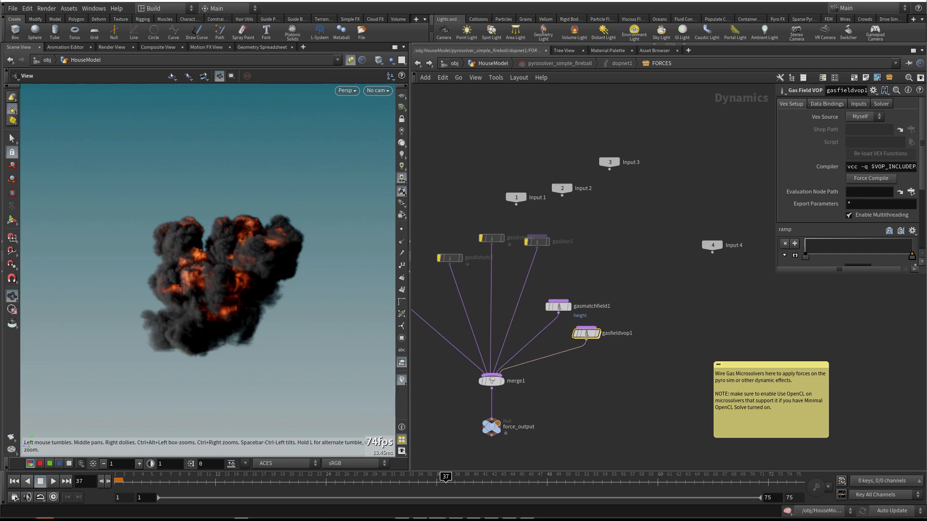
{"action": "scroll", "coordinate": [690, 297], "scroll_direction": "up", "scroll_amount": 2}
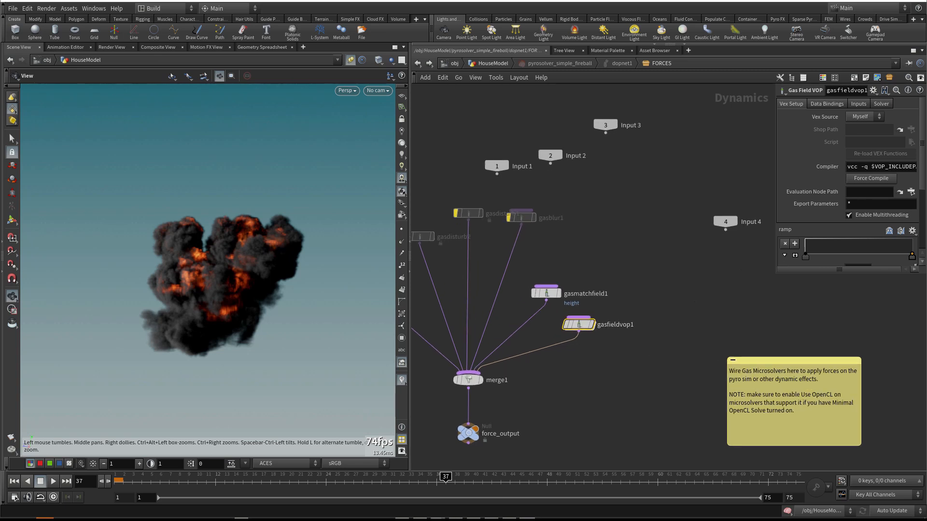
{"action": "scroll", "coordinate": [576, 374], "scroll_direction": "up", "scroll_amount": 1}
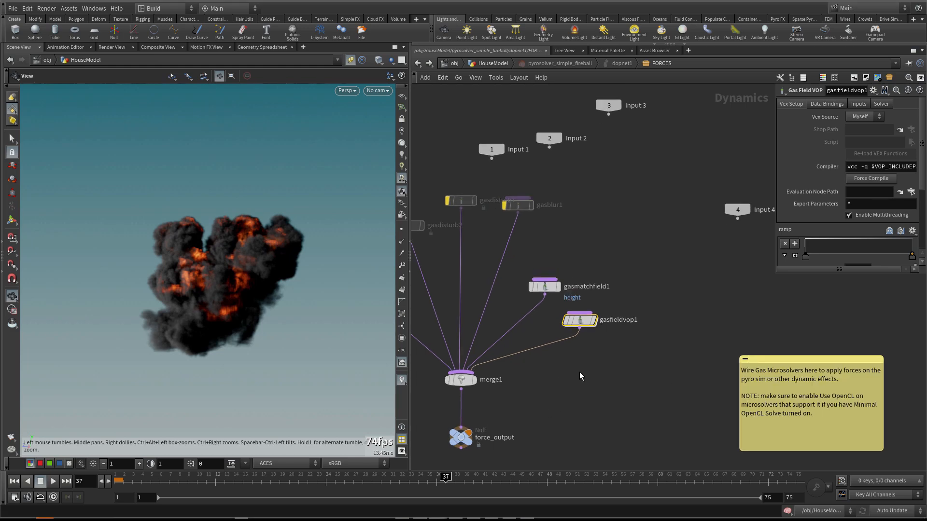
- Add a Gas Buoyancy node beside gasfieldvop1 and wire its output into merge1
{"action": "key", "text": "Tab"}
{"action": "type", "text": "gas"}
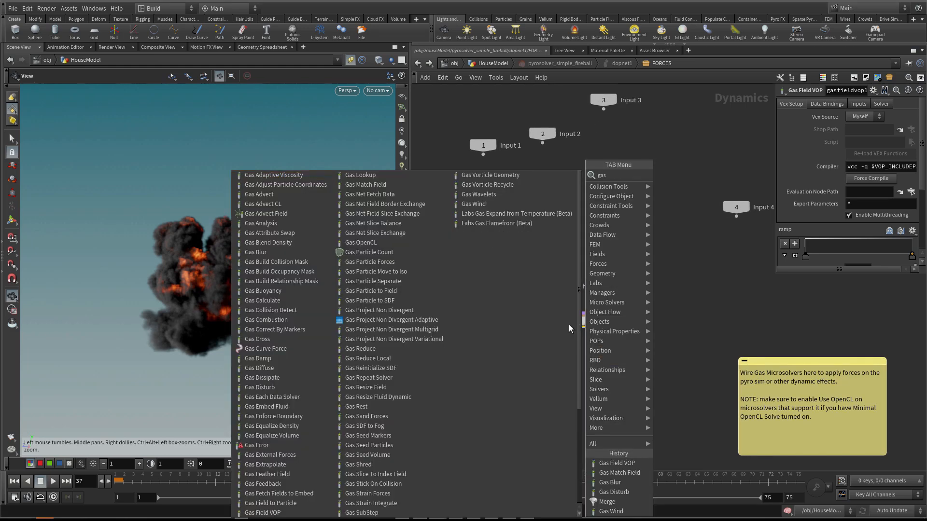
{"action": "type", "text": "v"}
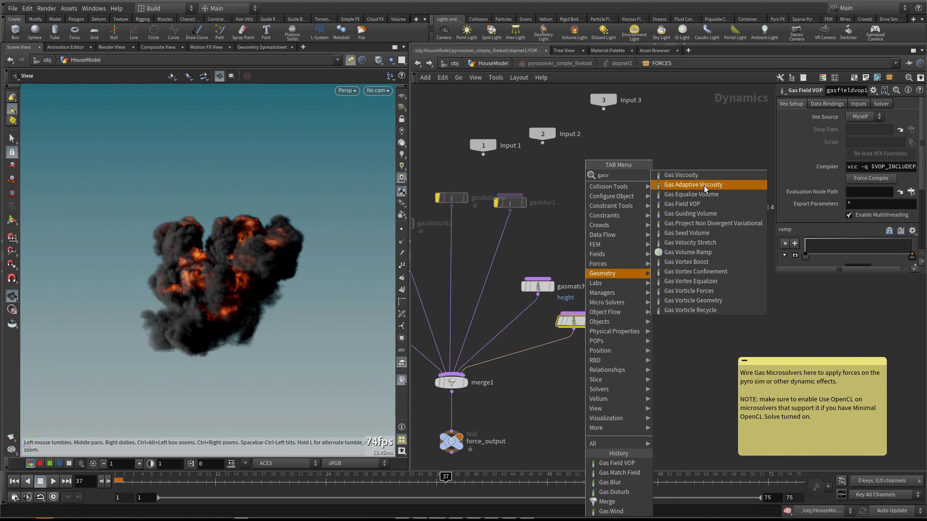
{"action": "key", "text": "BackSpace"}
{"action": "type", "text": "n"}
{"action": "key", "text": "BackSpace"}
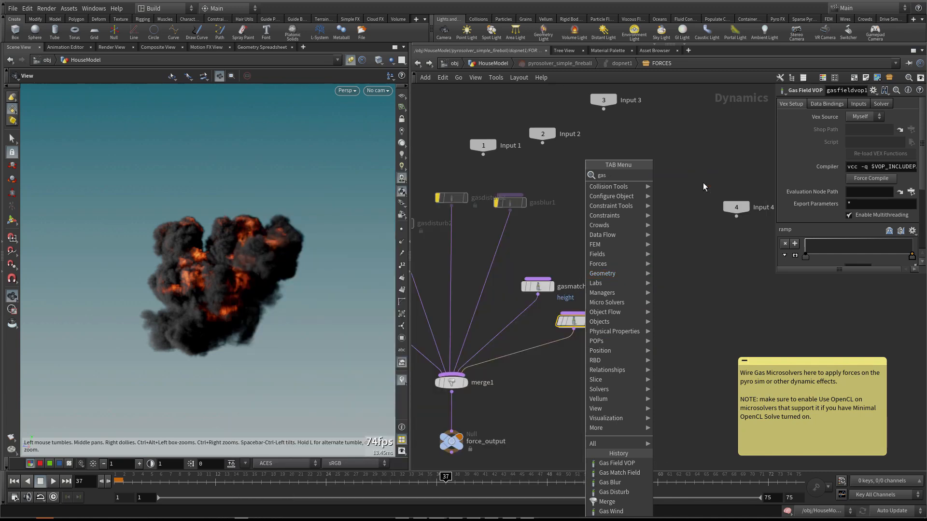
{"action": "type", "text": "b"}
{"action": "left_click", "coordinate": [713, 184]}
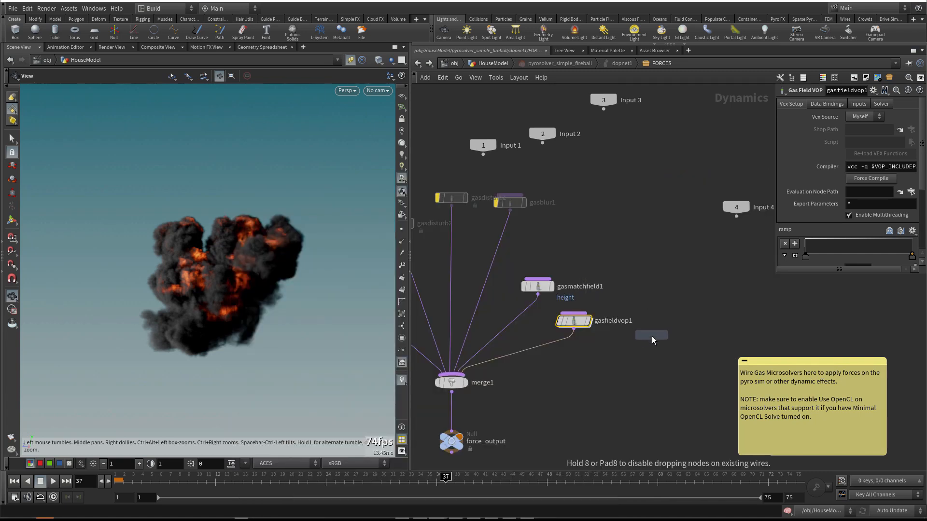
{"action": "left_click", "coordinate": [651, 336]}
{"action": "left_click", "coordinate": [652, 344]}
{"action": "left_click", "coordinate": [454, 378]}
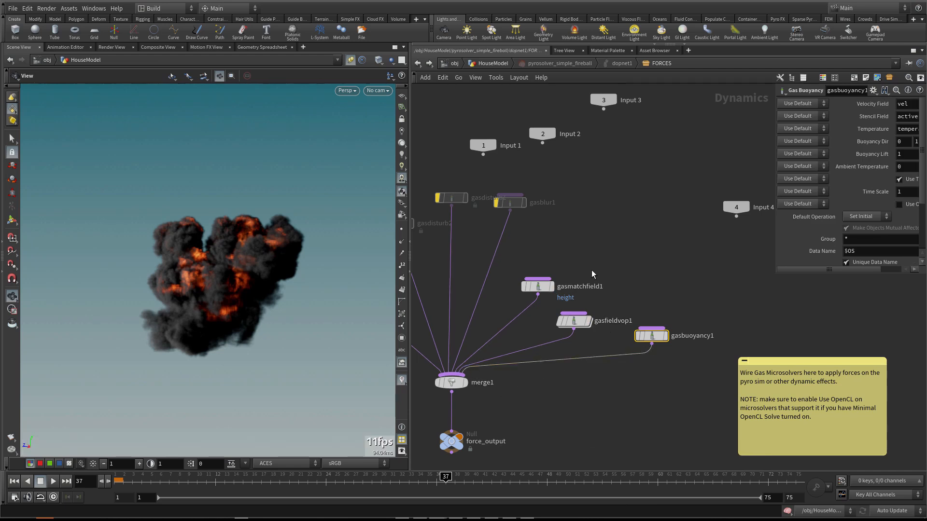
- Move gasmatchfield1 farther above merge1 and widen the parameter area so its full fields are readable
{"action": "middle_click_drag", "start_coordinate": [591, 271], "coordinate": [596, 257]}
{"action": "left_click", "coordinate": [535, 259]}
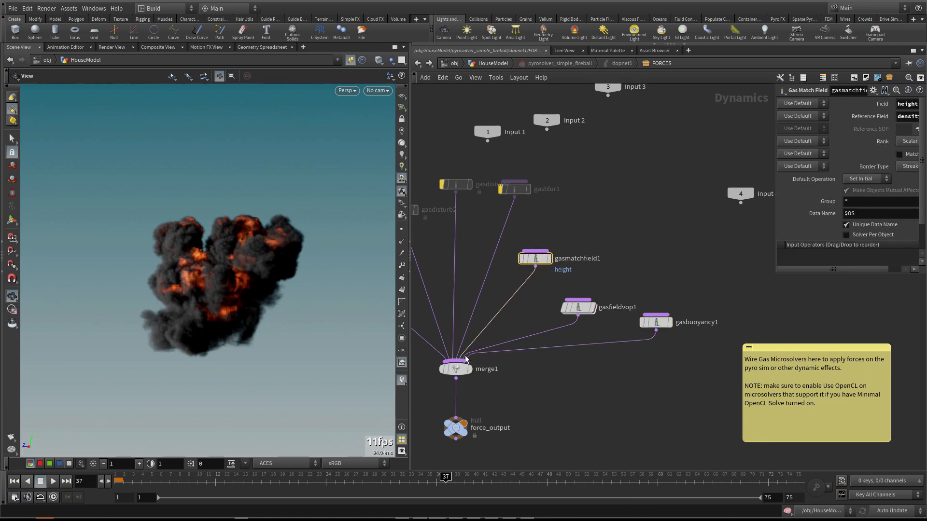
{"action": "left_click_drag", "start_coordinate": [535, 259], "coordinate": [533, 244]}
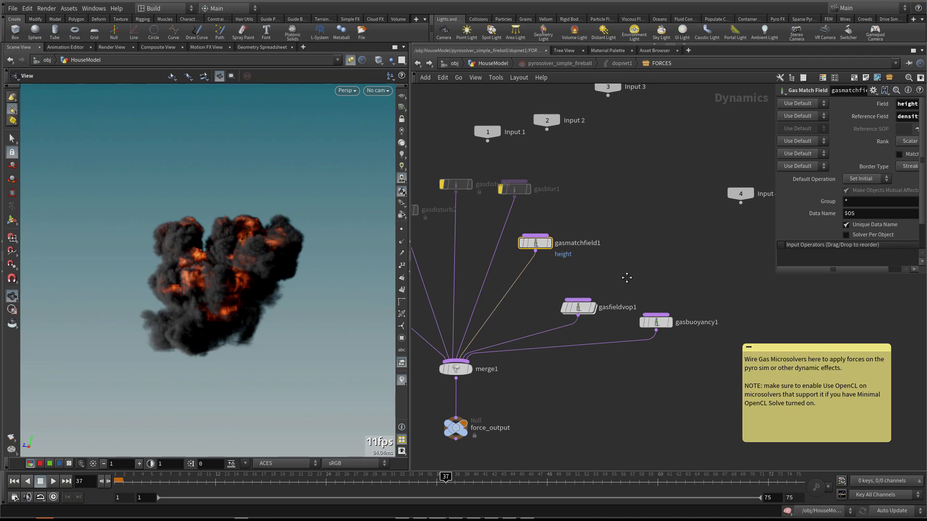
{"action": "middle_click_drag", "start_coordinate": [614, 275], "coordinate": [618, 267]}
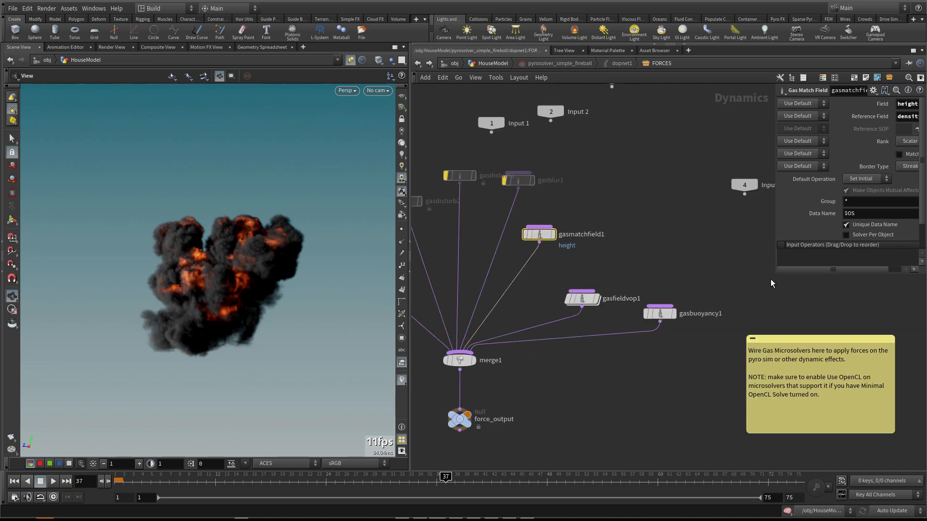
{"action": "left_click_drag", "start_coordinate": [777, 274], "coordinate": [671, 276]}
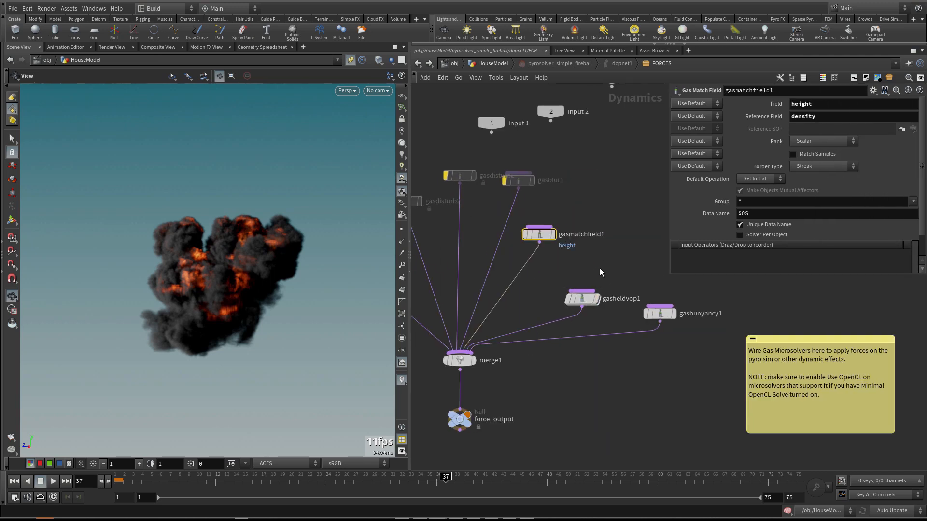
- Move gasfieldvop1 closer to gasmatchfield1 and raise point 2 of its ramp to a value of 1
{"action": "left_click", "coordinate": [582, 298]}
{"action": "middle_click_drag", "start_coordinate": [581, 298], "coordinate": [558, 307]}
{"action": "left_click_drag", "start_coordinate": [559, 307], "coordinate": [547, 300]}
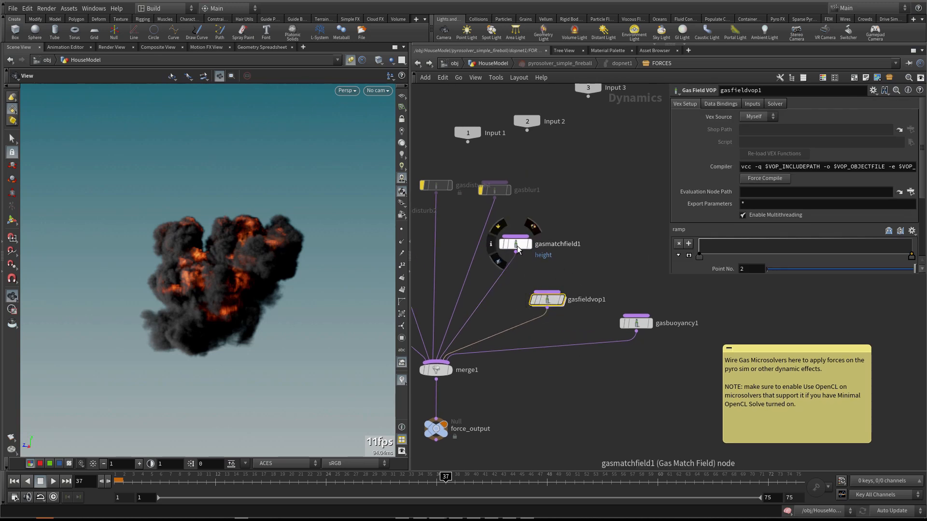
{"action": "scroll", "coordinate": [754, 267], "scroll_direction": "down", "scroll_amount": 3}
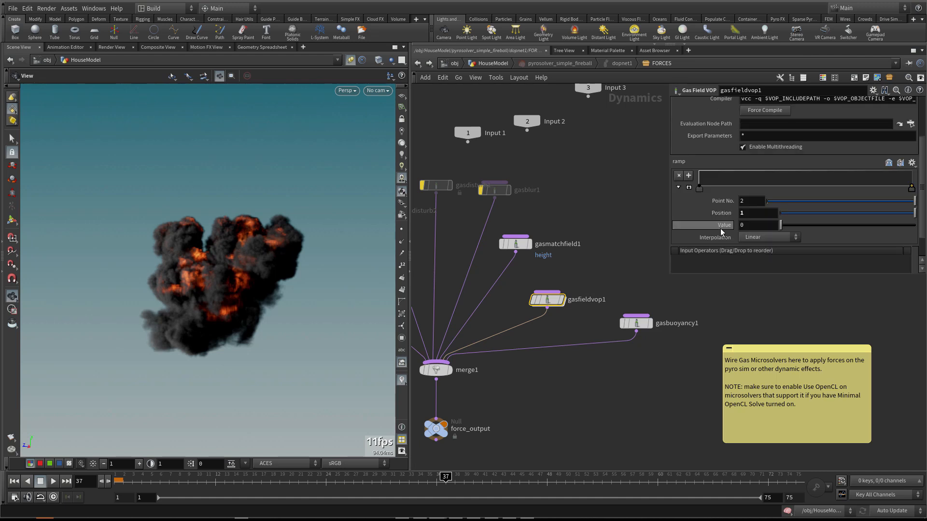
{"action": "left_click", "coordinate": [742, 225]}
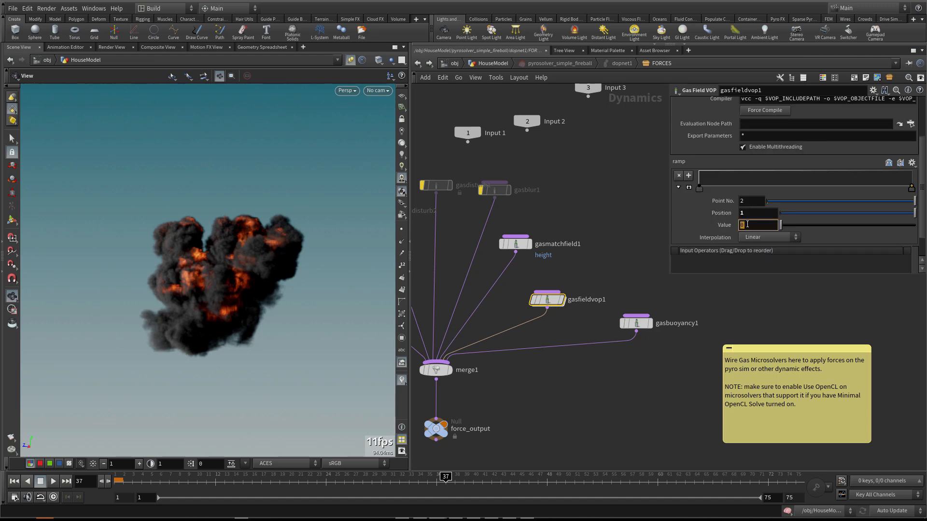
{"action": "scroll", "coordinate": [701, 234], "scroll_direction": "down", "scroll_amount": 3}
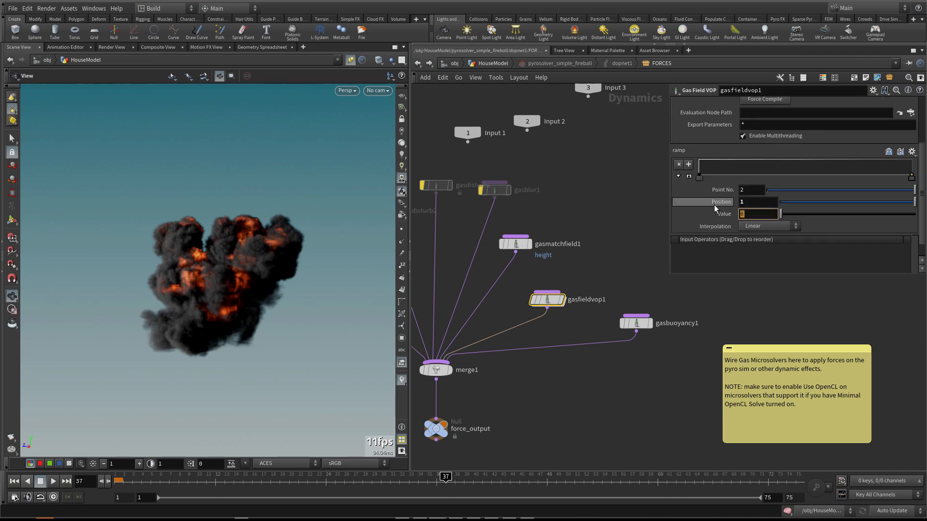
{"action": "scroll", "coordinate": [722, 191], "scroll_direction": "up", "scroll_amount": 3}
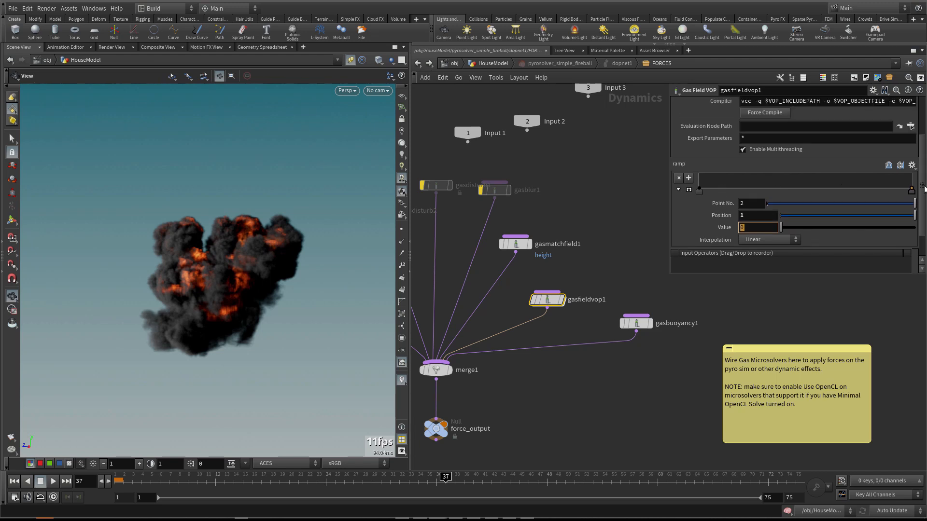
{"action": "left_click_drag", "start_coordinate": [912, 190], "coordinate": [912, 171]}
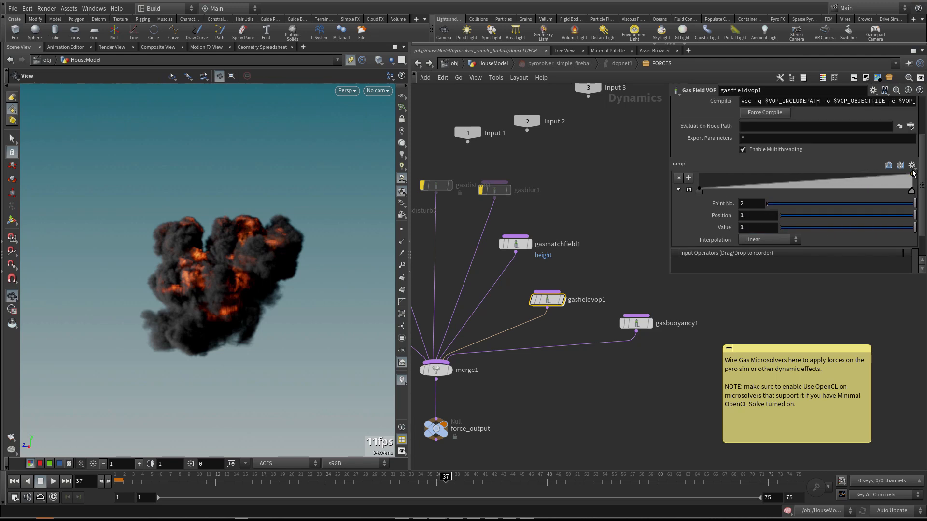
- Inside gasfieldvop1, rename the promoted srcmax parameter of fit2 to heightMax and give it the label heightMax
{"action": "scroll", "coordinate": [727, 262], "scroll_direction": "down", "scroll_amount": 2}
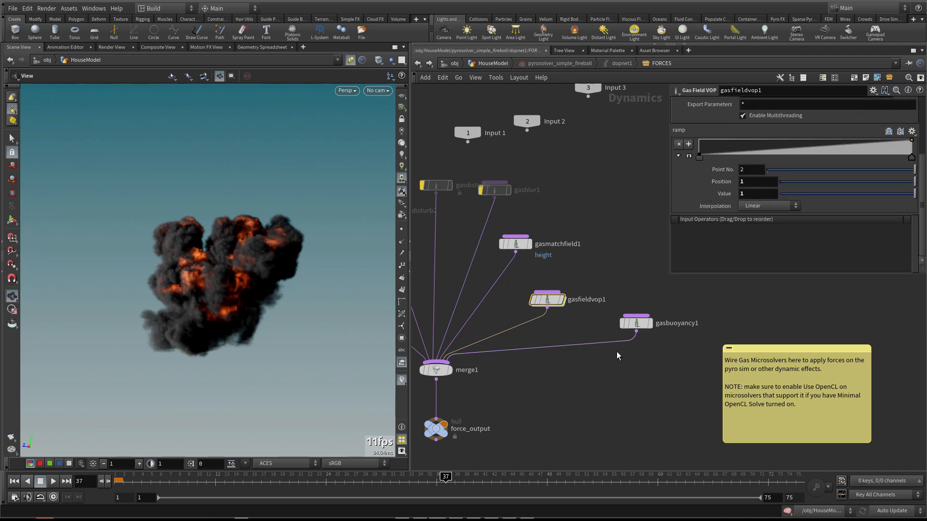
{"action": "double_click", "coordinate": [544, 306]}
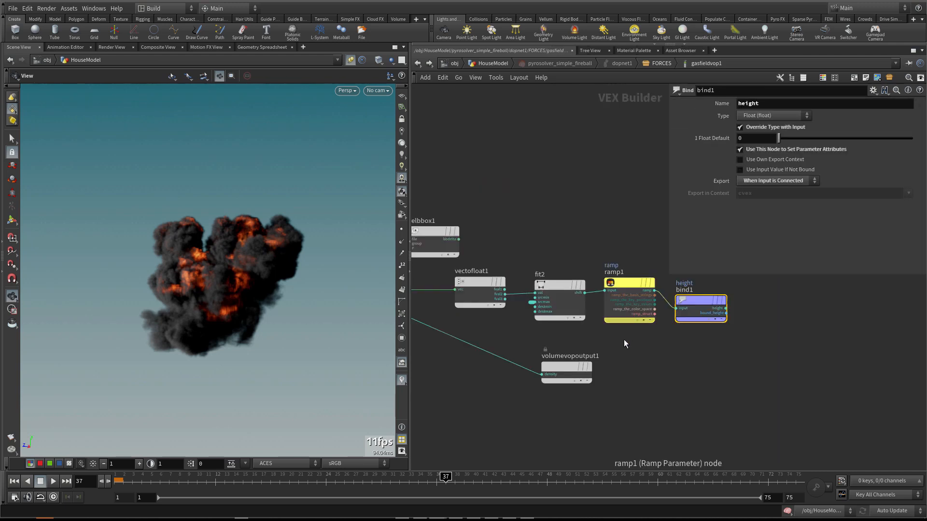
{"action": "middle_click_drag", "start_coordinate": [538, 325], "coordinate": [600, 329]}
{"action": "scroll", "coordinate": [599, 310], "scroll_direction": "up", "scroll_amount": 2}
{"action": "middle_click", "coordinate": [597, 304]}
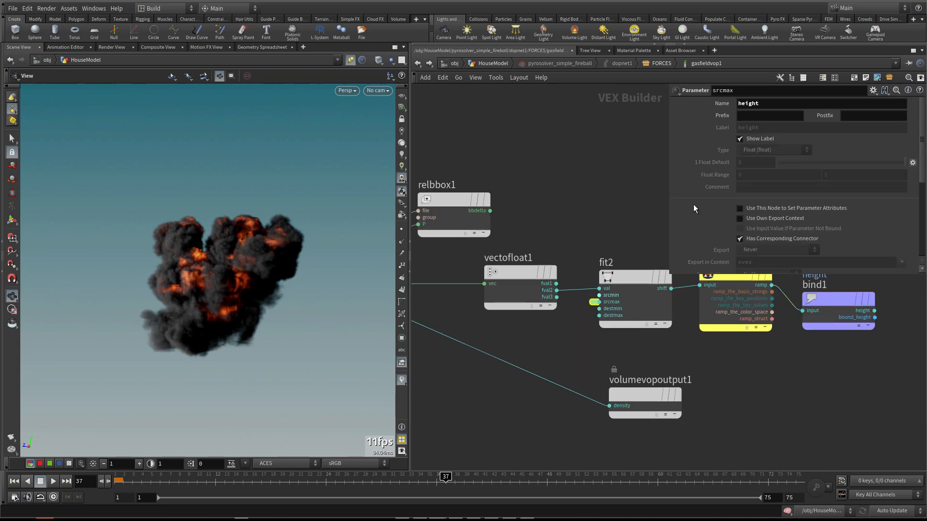
{"action": "left_click", "coordinate": [785, 104]}
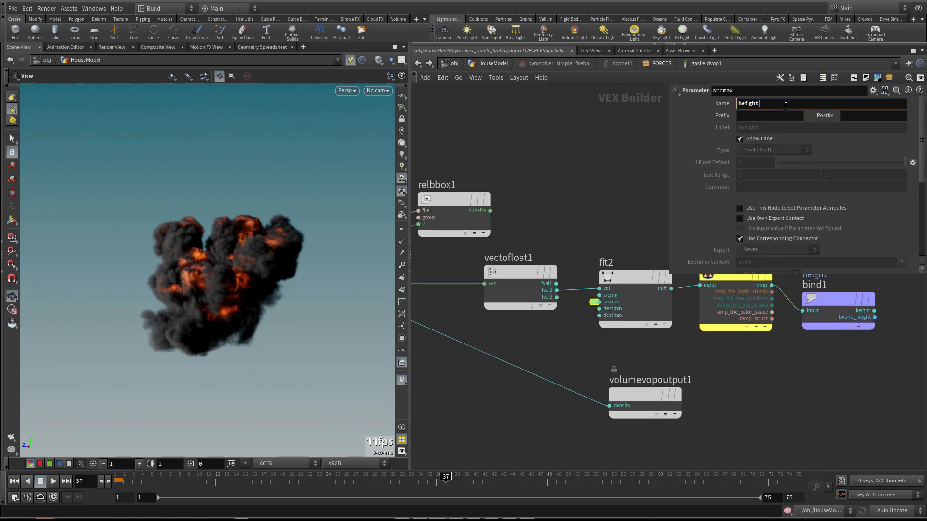
{"action": "type", "text": "Max"}
{"action": "key", "text": "Return"}
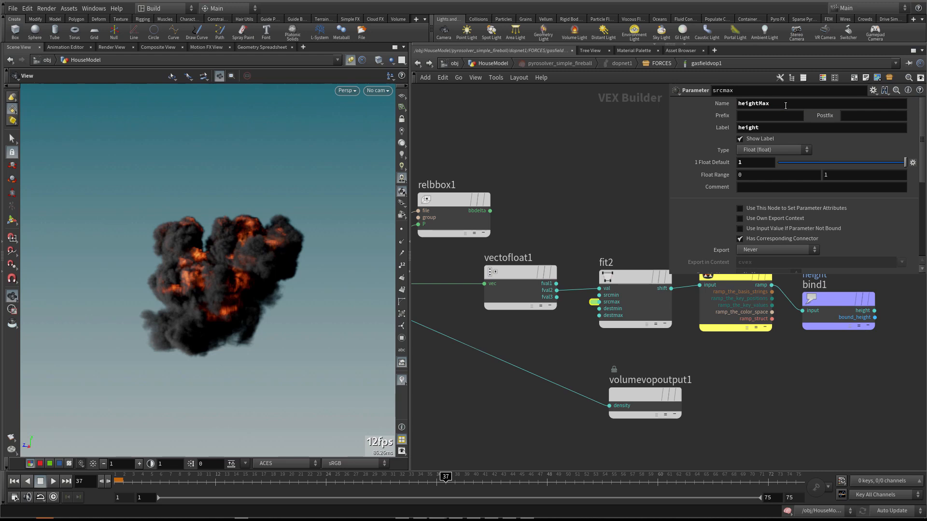
{"action": "left_click", "coordinate": [786, 131]}
{"action": "type", "text": "Maxc"}
{"action": "key", "text": "BackSpace"}
{"action": "key", "text": "Return"}
- Check gasfieldvop1's heightMax parameter against the pyro solver's Max Size at the HouseModel level, and reopen the FORCES network
{"action": "key", "text": "u"}
{"action": "scroll", "coordinate": [753, 203], "scroll_direction": "down", "scroll_amount": 4}
{"action": "left_click", "coordinate": [737, 228]}
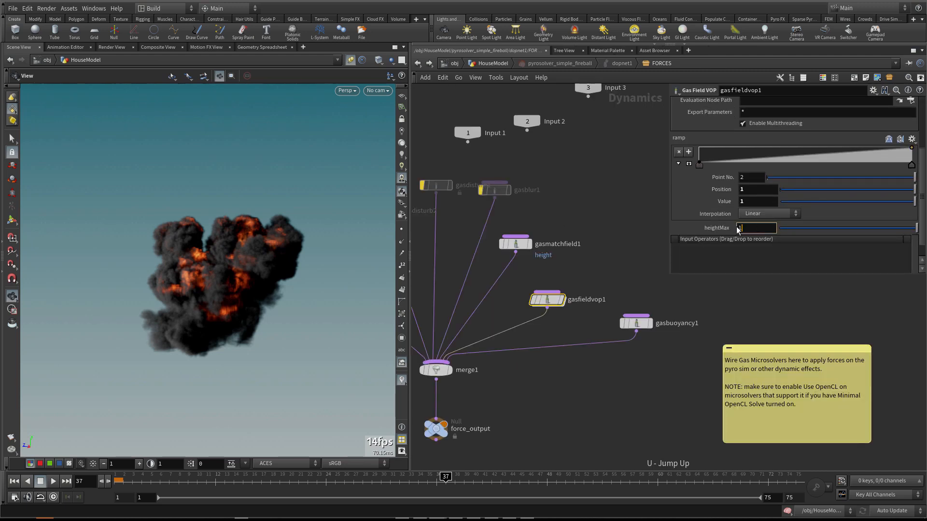
{"action": "key", "text": "u"}
{"action": "key", "text": "u"}
{"action": "key", "text": "u"}
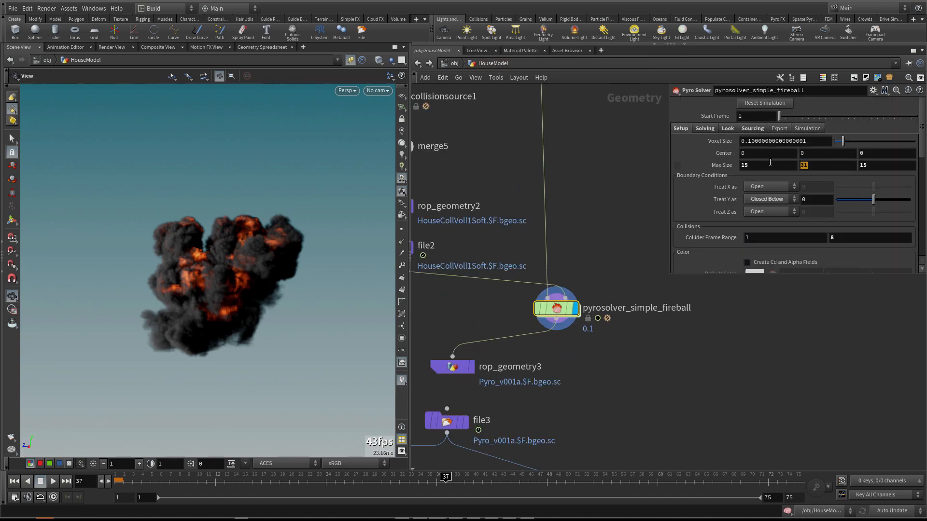
{"action": "double_click", "coordinate": [556, 308]}
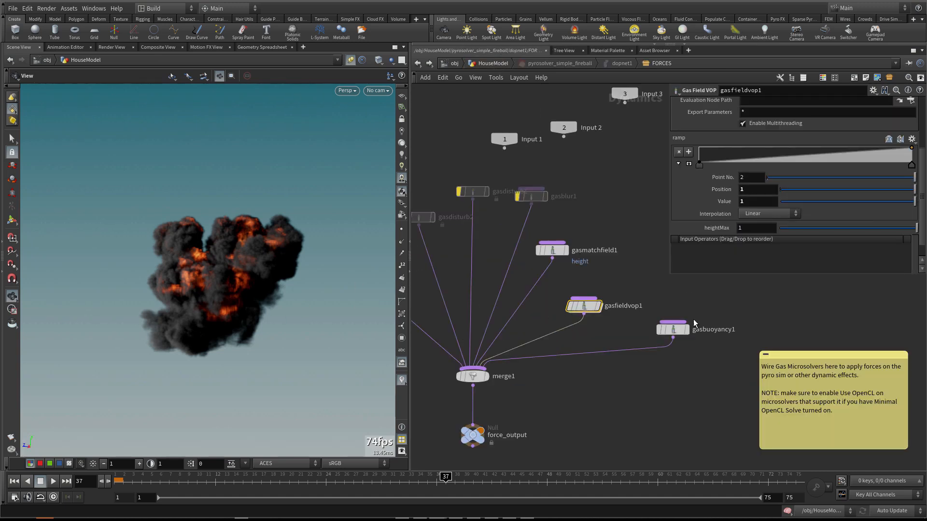
- Examine the height-mapping nodes inside gasfieldvop1 alongside the explosion's shape from another angle, and return to FORCES
{"action": "mouse_move", "coordinate": [583, 311]}
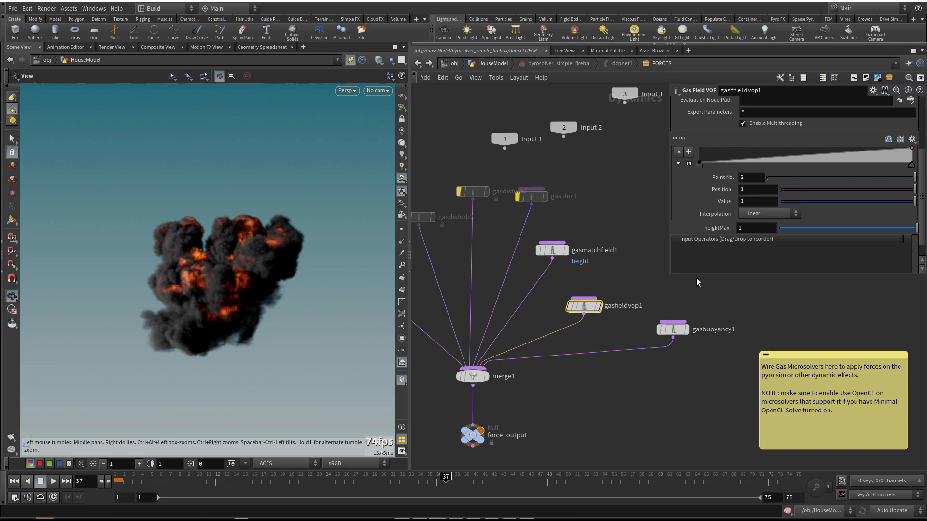
{"action": "double_click", "coordinate": [592, 307]}
{"action": "middle_click_drag", "start_coordinate": [596, 340], "coordinate": [643, 379]}
{"action": "left_click_drag", "start_coordinate": [611, 326], "coordinate": [654, 331]}
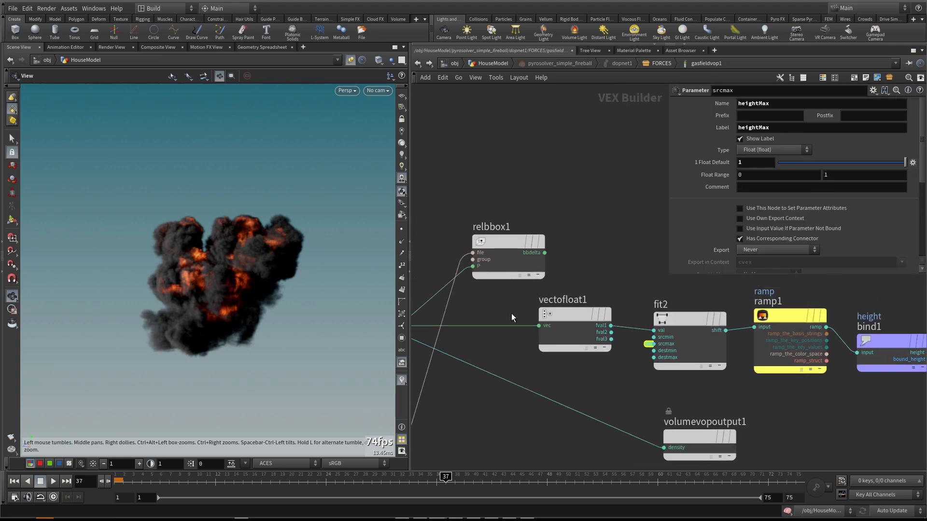
{"action": "left_click_drag", "start_coordinate": [126, 304], "coordinate": [111, 288]}
{"action": "left_click_drag", "start_coordinate": [212, 291], "coordinate": [273, 198]}
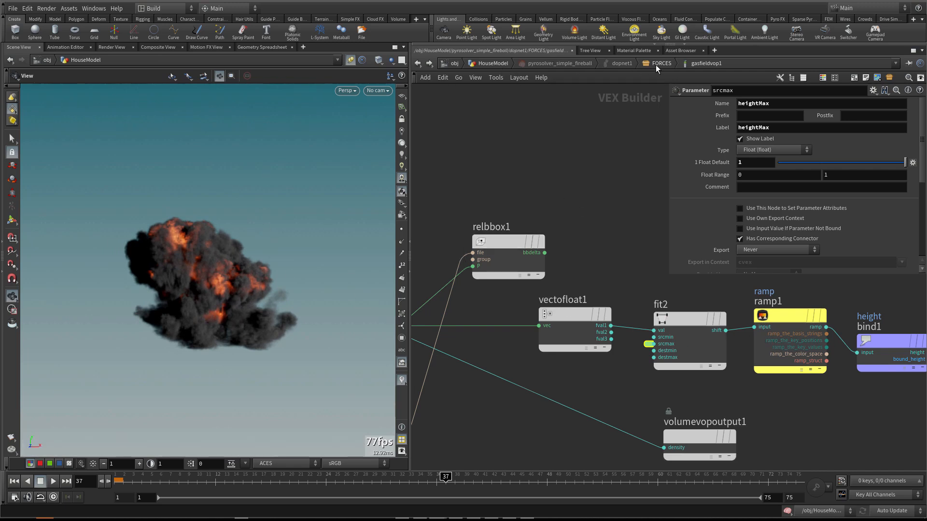
{"action": "scroll", "coordinate": [651, 214], "scroll_direction": "down", "scroll_amount": 4}
{"action": "middle_click_drag", "start_coordinate": [650, 215], "coordinate": [554, 241]}
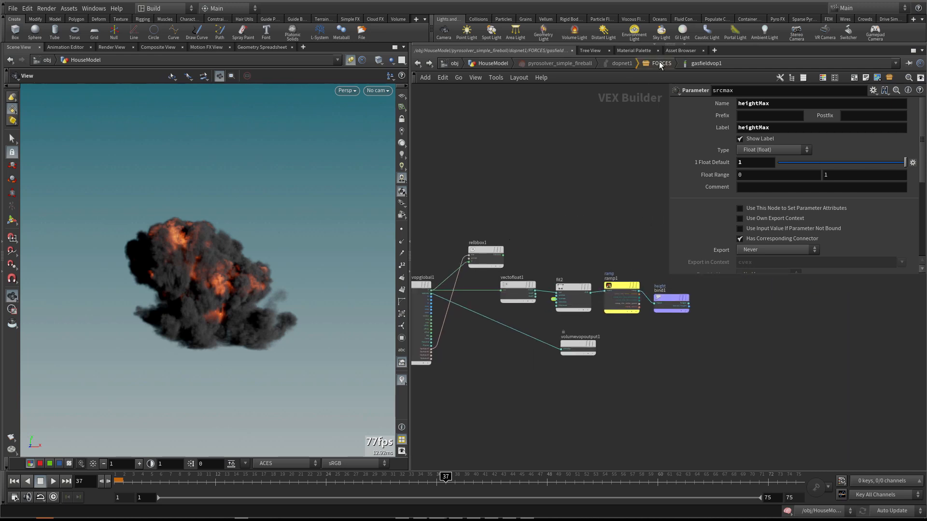
{"action": "left_click", "coordinate": [658, 63]}
- Enable OpenCL on gasbuoyancy1 and link its Time Scale to the solver's timescale with a pasted relative reference
{"action": "scroll", "coordinate": [618, 304], "scroll_direction": "up", "scroll_amount": 2}
{"action": "left_click", "coordinate": [640, 340]}
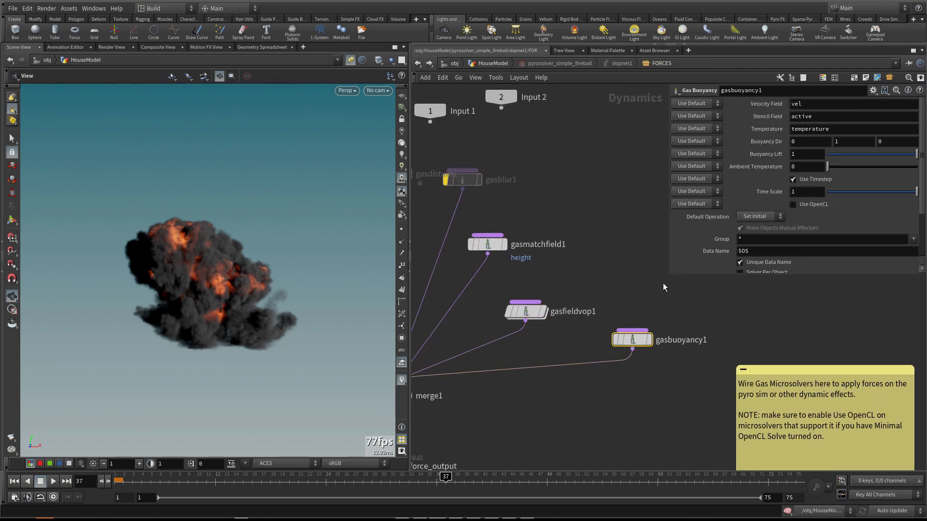
{"action": "left_click_drag", "start_coordinate": [670, 274], "coordinate": [620, 308]}
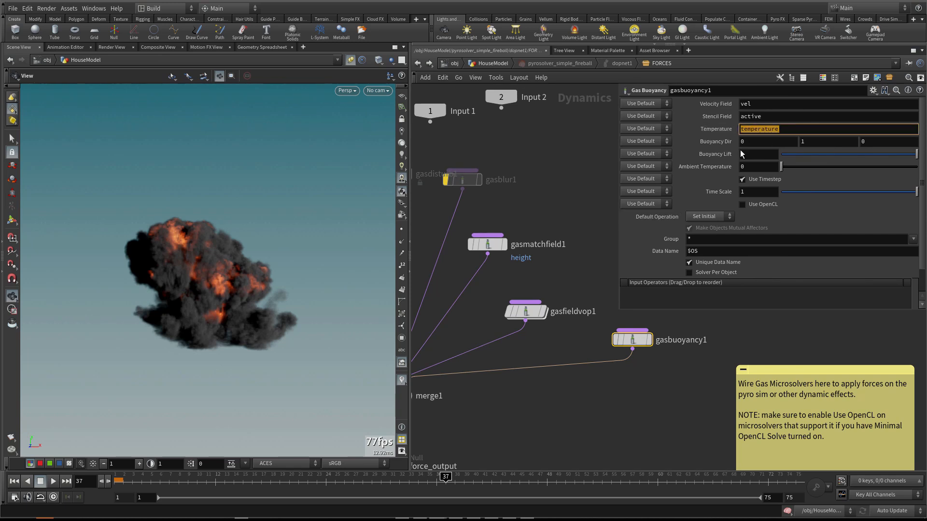
{"action": "left_click", "coordinate": [752, 152]}
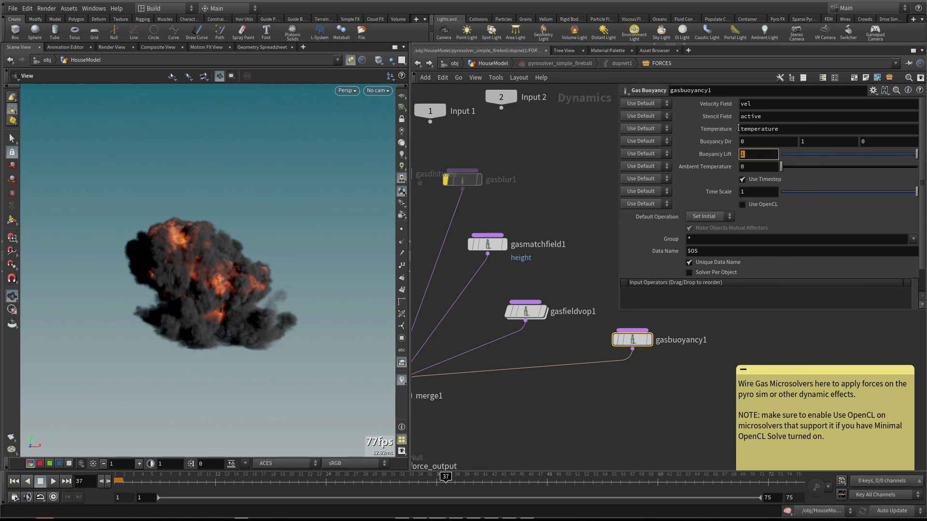
{"action": "left_click", "coordinate": [769, 105]}
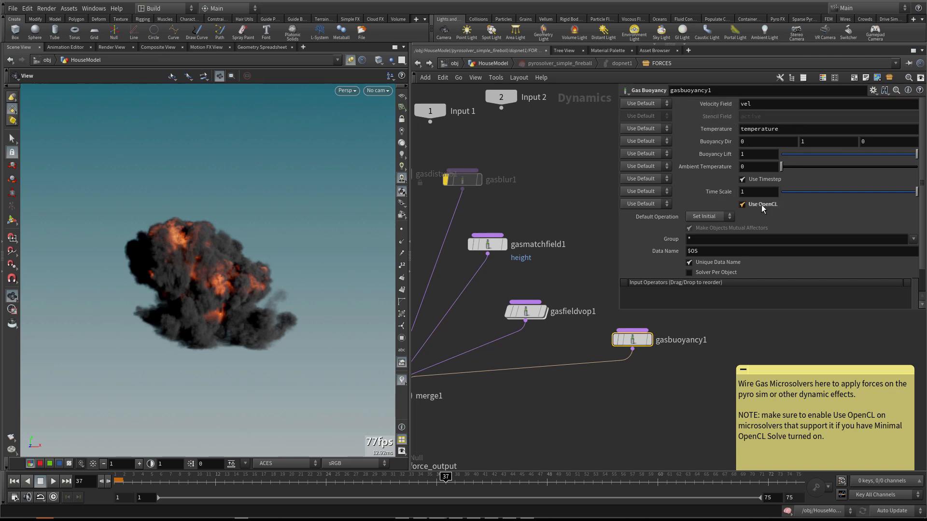
{"action": "right_click", "coordinate": [710, 193]}
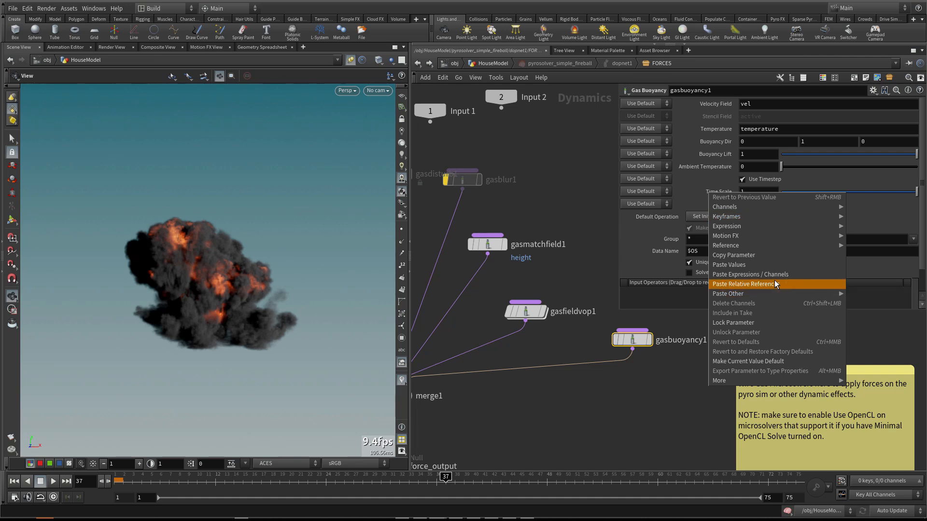
{"action": "left_click", "coordinate": [774, 283]}
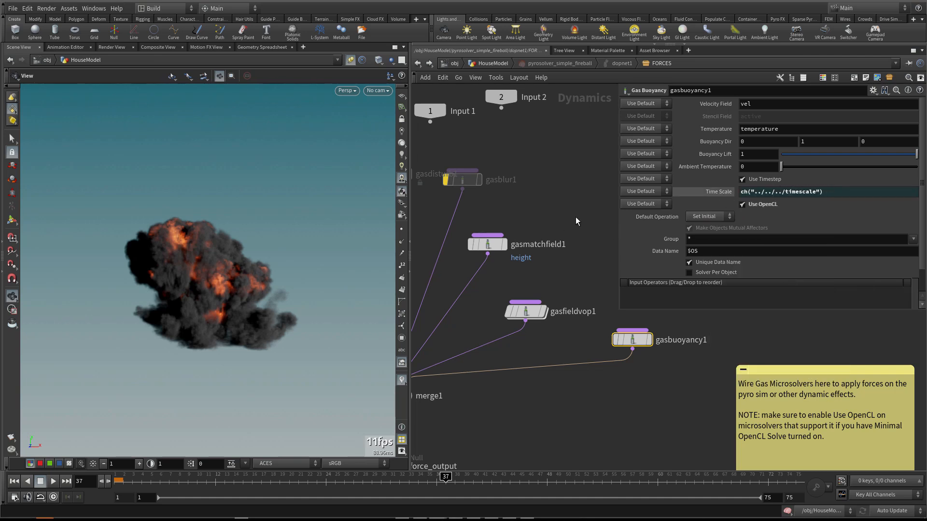
- Set gasbuoyancy1's Buoyancy Lift to -500 and its Temperature field to height
{"action": "left_click", "coordinate": [752, 153]}
{"action": "key", "text": "Return"}
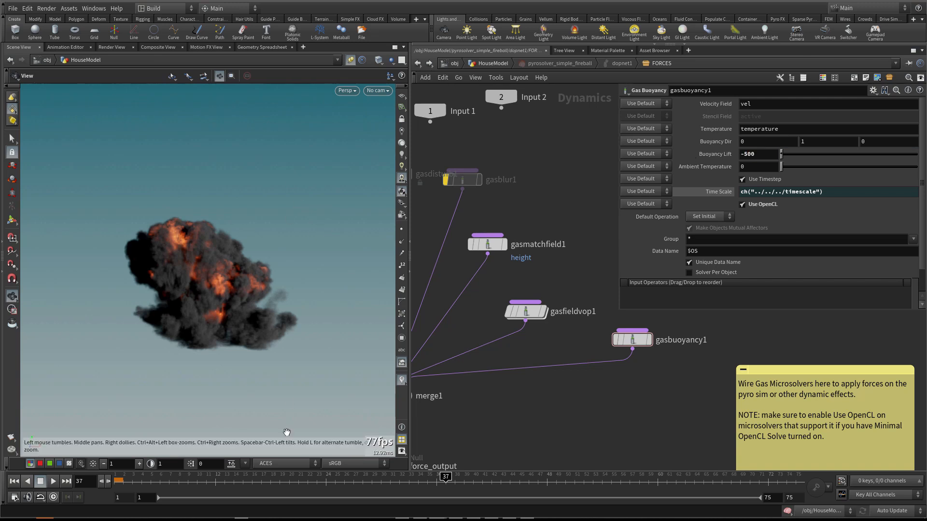
{"action": "left_click", "coordinate": [791, 129]}
{"action": "type", "text": "height"}
{"action": "key", "text": "Return"}
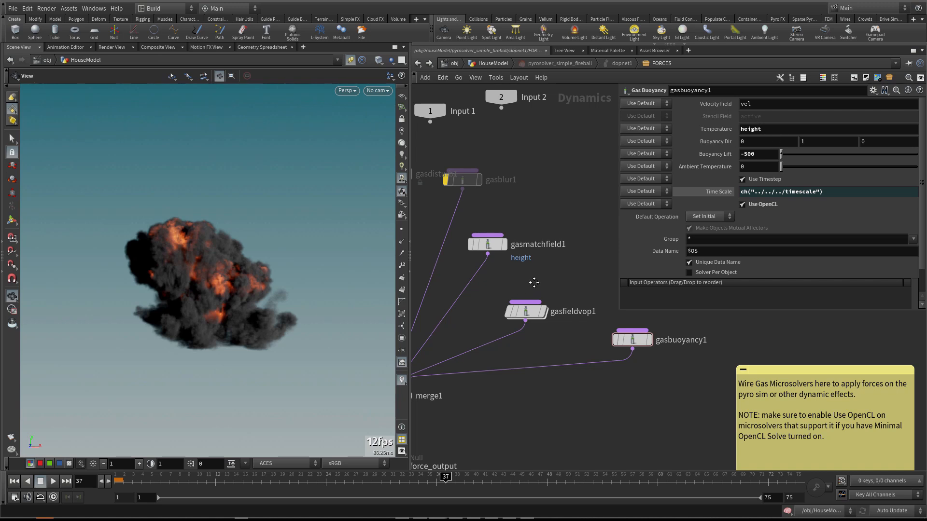
- Reshape gasfieldvop1's ramp into a sharp step, with point 1 Constant at about 0.49 and point 2 at about 0.53
{"action": "middle_click_drag", "start_coordinate": [532, 280], "coordinate": [558, 283]}
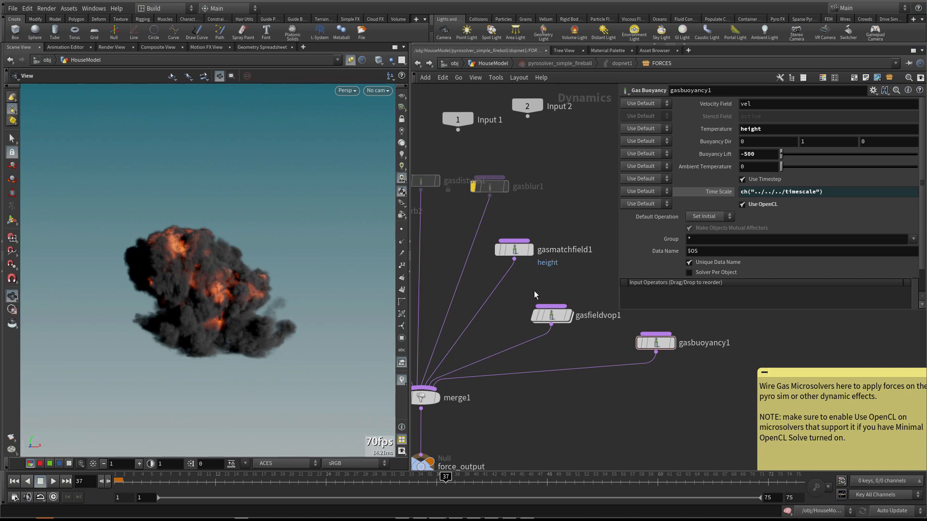
{"action": "left_click", "coordinate": [514, 249]}
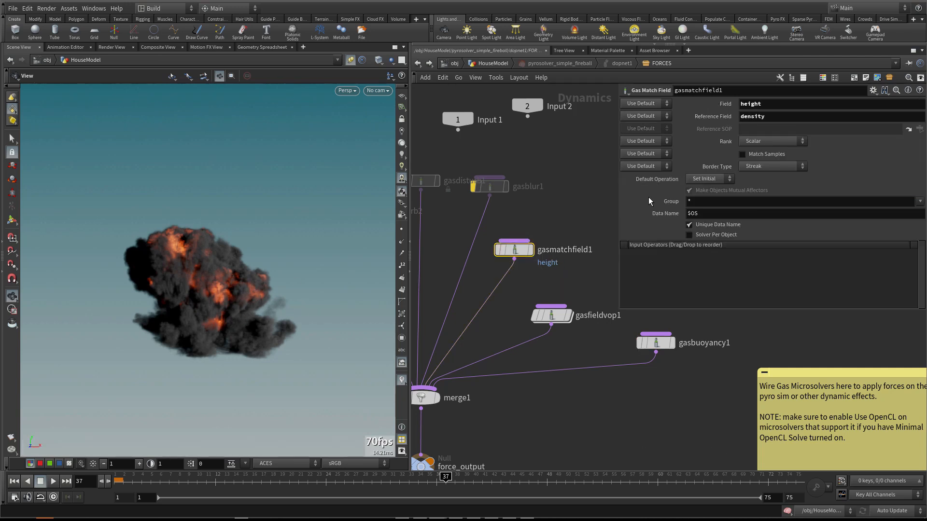
{"action": "left_click", "coordinate": [551, 316]}
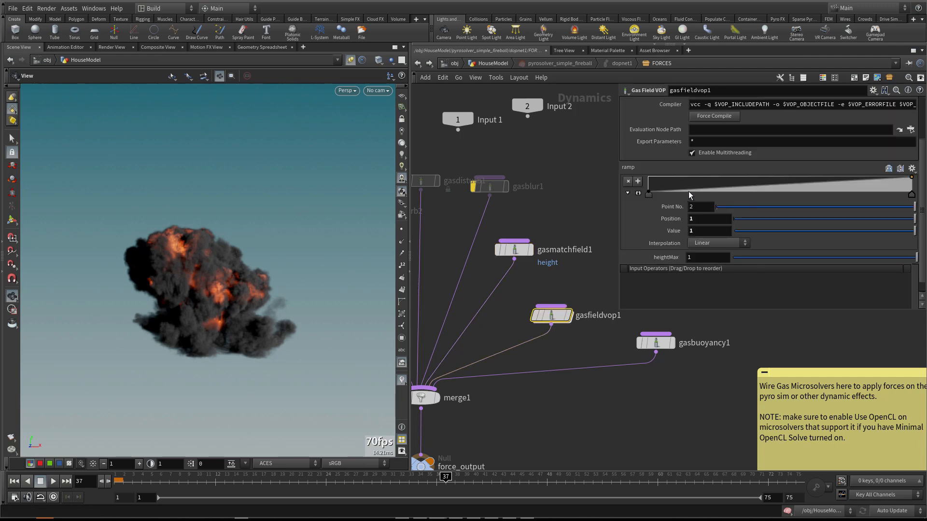
{"action": "left_click_drag", "start_coordinate": [649, 194], "coordinate": [793, 196]}
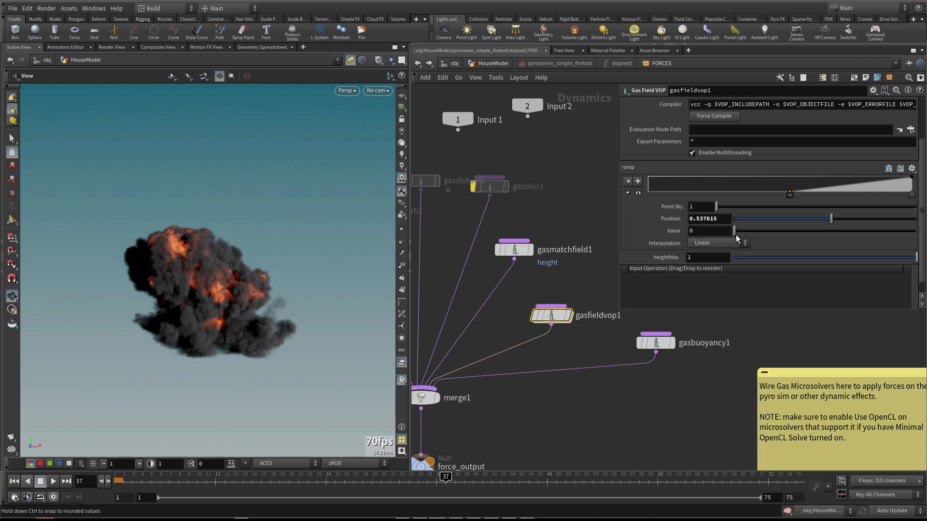
{"action": "left_click", "coordinate": [728, 243]}
{"action": "left_click", "coordinate": [726, 244]}
{"action": "left_click_drag", "start_coordinate": [911, 194], "coordinate": [778, 194]}
- Set gasfieldvop1's heightMax to 10
{"action": "scroll", "coordinate": [720, 247], "scroll_direction": "down", "scroll_amount": 1}
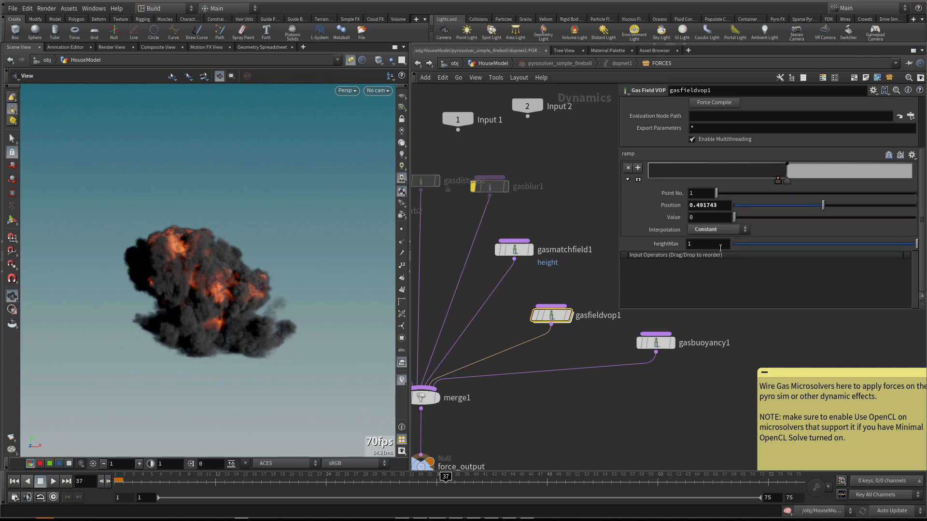
{"action": "type", "text": "10"}
{"action": "key", "text": "Return"}
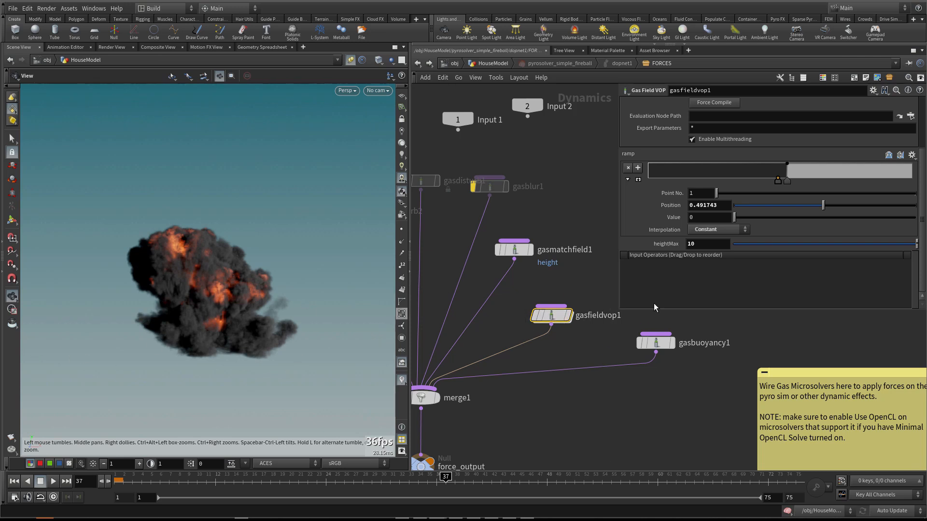
- Inside gasfieldvop1, promote fit2's srcmin input to a parameter named heightMin with the label HeightMin
{"action": "double_click", "coordinate": [553, 316]}
{"action": "scroll", "coordinate": [569, 336], "scroll_direction": "up", "scroll_amount": 5}
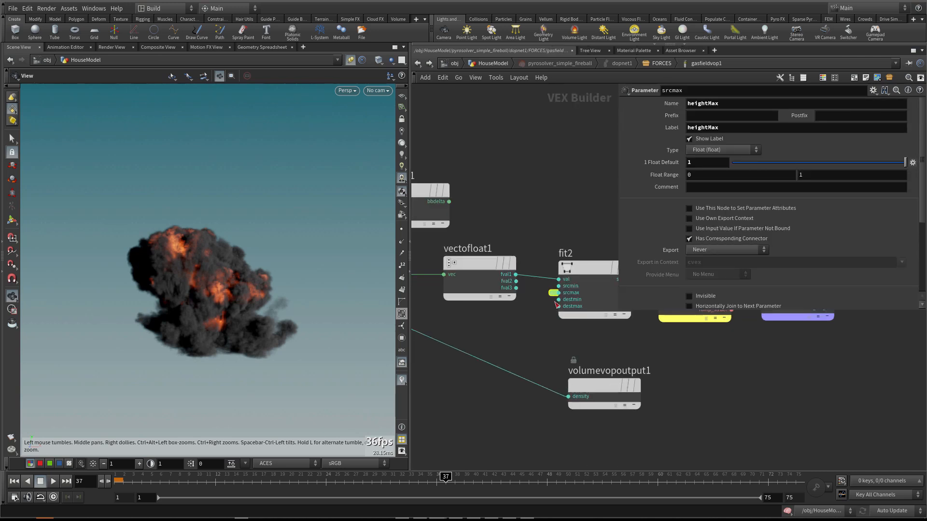
{"action": "right_click", "coordinate": [561, 282]}
{"action": "left_click", "coordinate": [575, 289]}
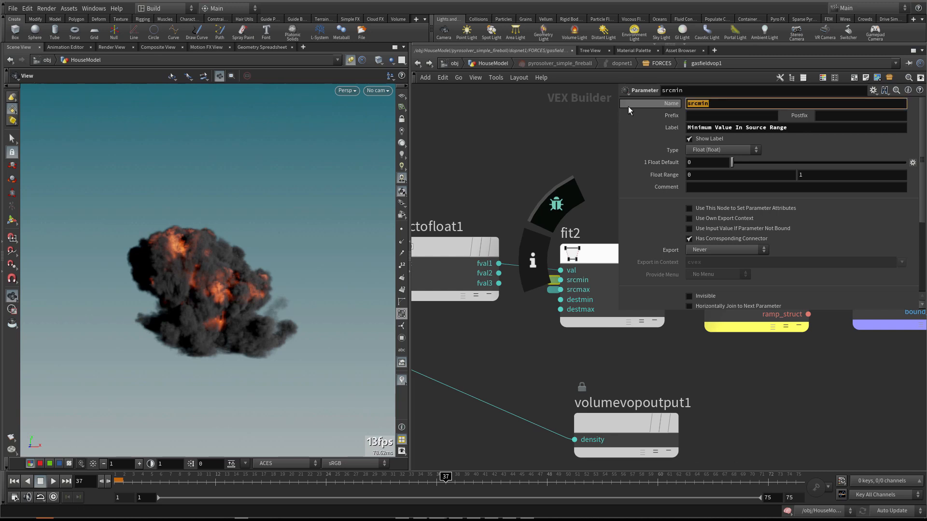
{"action": "type", "text": "heightMo"}
{"action": "key", "text": "Tab"}
{"action": "left_click_drag", "start_coordinate": [715, 105], "coordinate": [725, 104]}
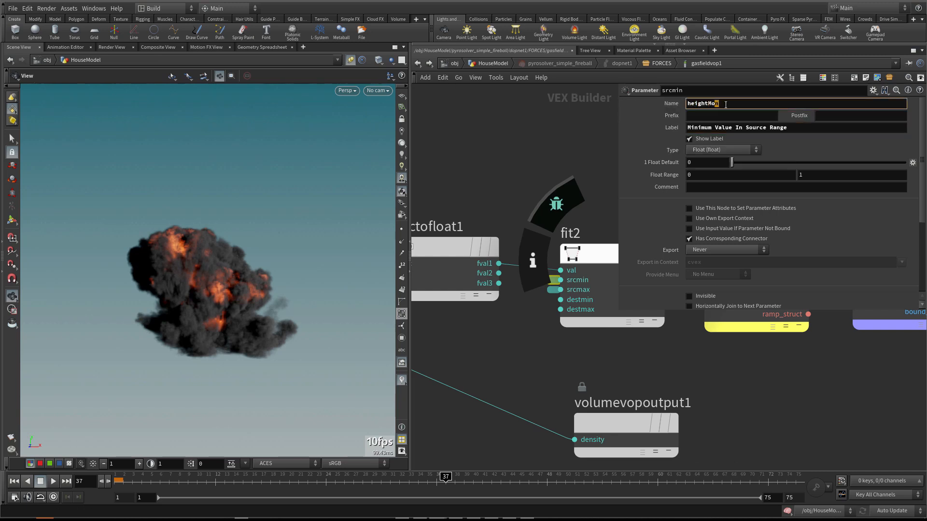
{"action": "key", "text": "Tab"}
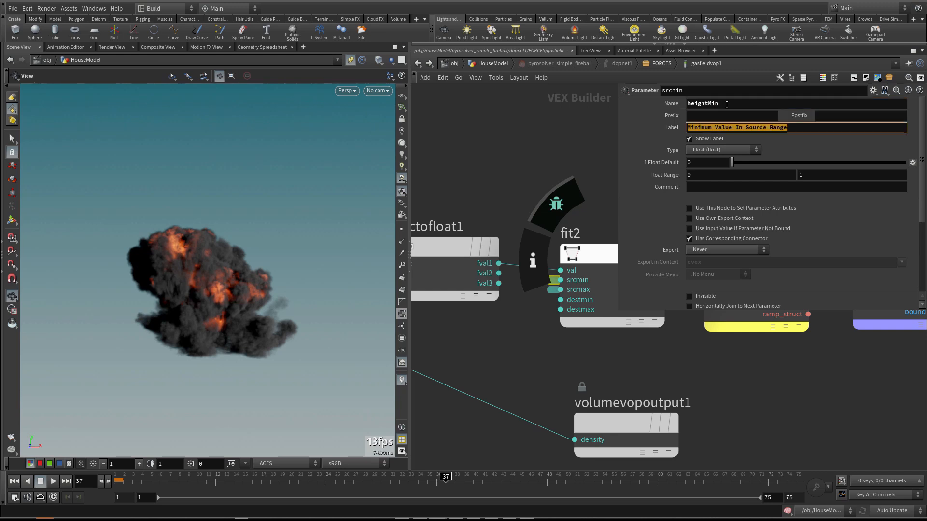
{"action": "type", "text": "HeightMin"}
{"action": "key", "text": "Return"}
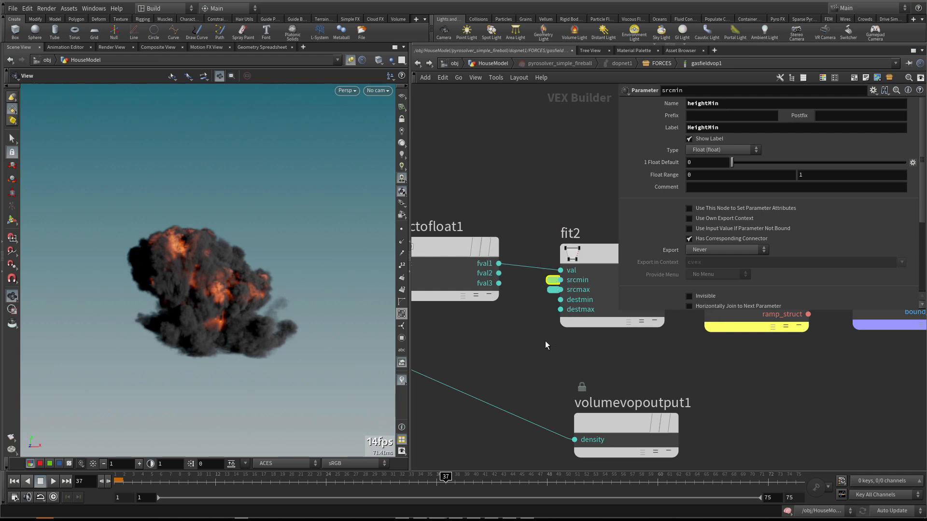
- Back in FORCES, set gasfieldvop1's heightMin to -10 and check it against the pyro solver's domain size
{"action": "left_click", "coordinate": [494, 64]}
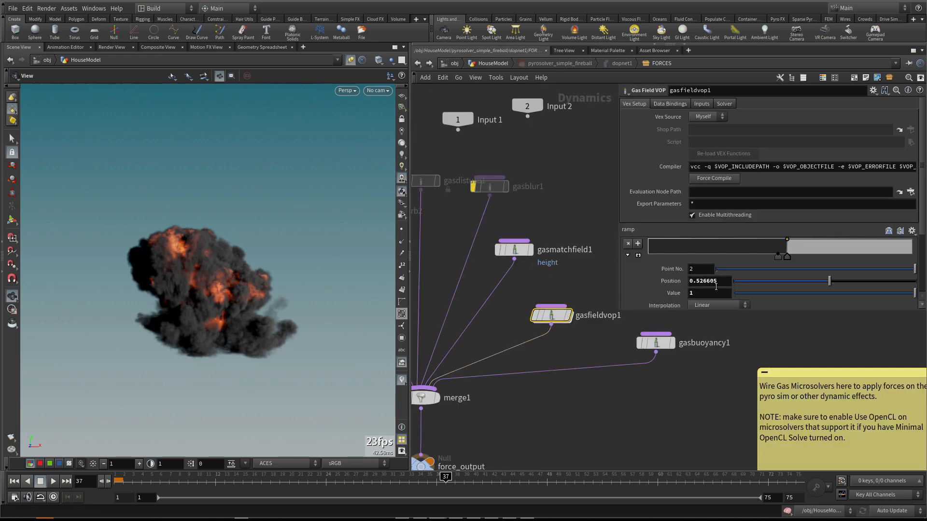
{"action": "scroll", "coordinate": [719, 280], "scroll_direction": "down", "scroll_amount": 3}
{"action": "double_click", "coordinate": [696, 277]}
{"action": "type", "text": "-1"}
{"action": "key", "text": "Return"}
{"action": "left_click_drag", "start_coordinate": [742, 274], "coordinate": [700, 273], "text": "ctrl"}
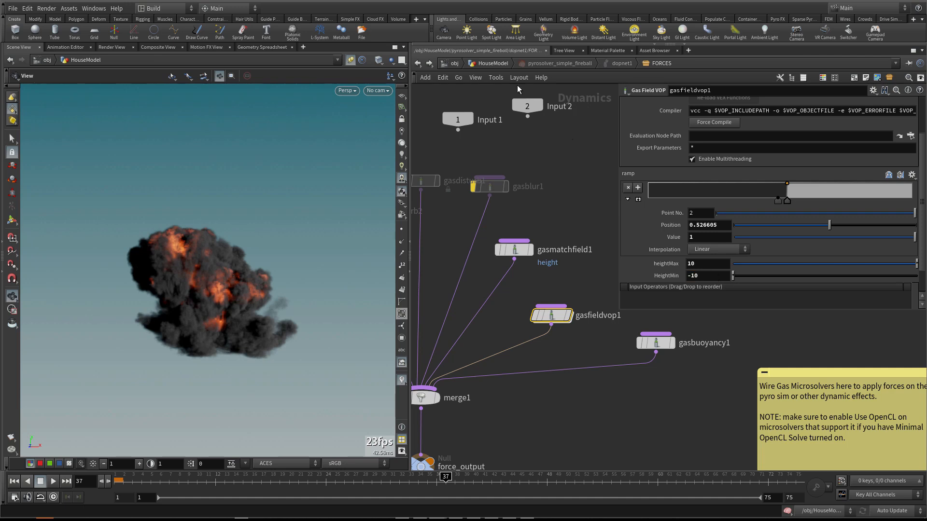
{"action": "left_click", "coordinate": [492, 63]}
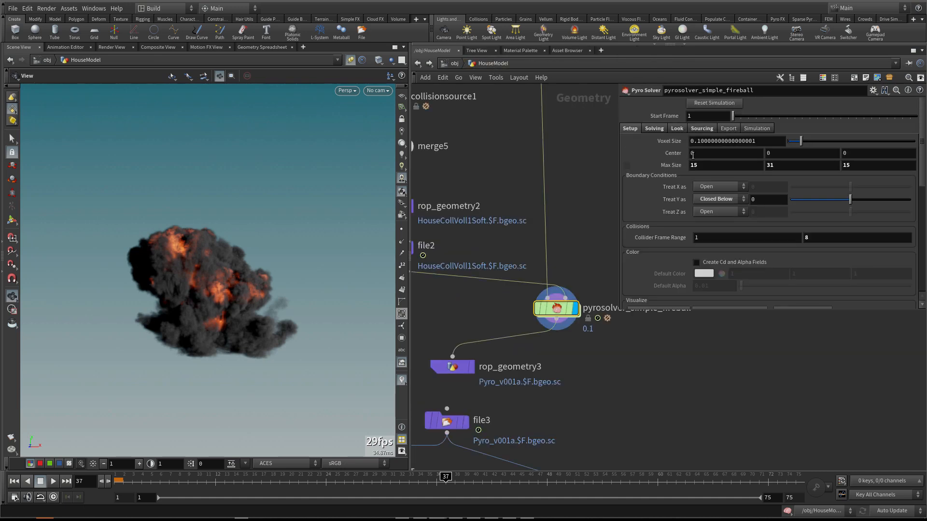
{"action": "double_click", "coordinate": [556, 308]}
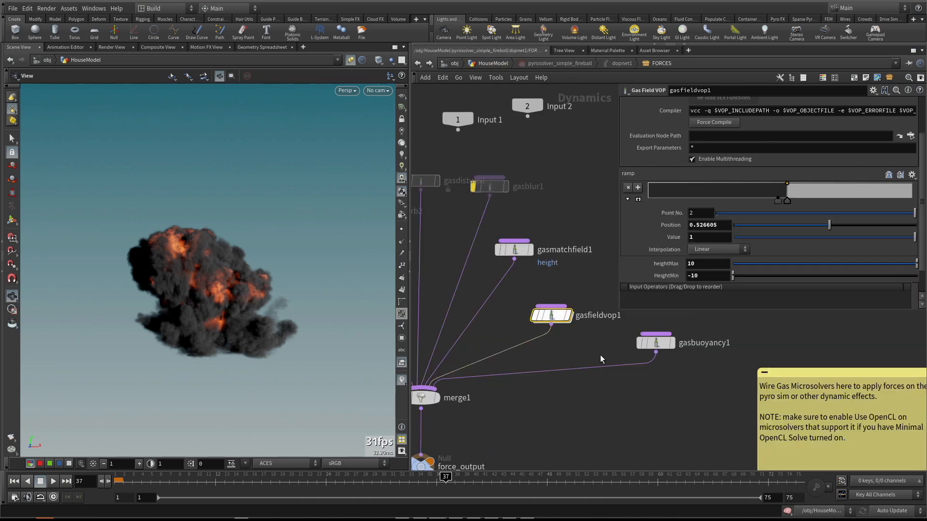
- Set gasfieldvop1's heightMax to 7.5 and heightMin to -7.5
{"action": "double_click", "coordinate": [695, 264]}
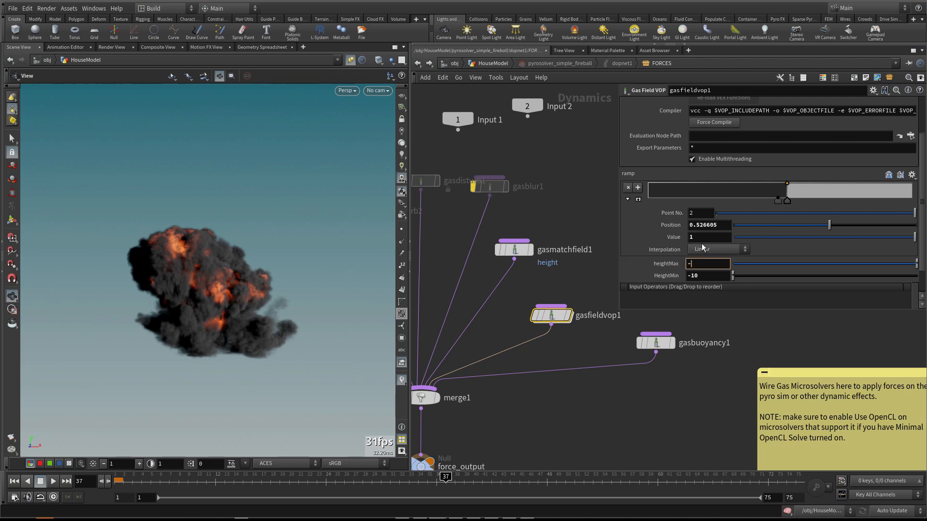
{"action": "type", "text": "7.5"}
{"action": "key", "text": "Return"}
{"action": "left_click", "coordinate": [691, 276]}
{"action": "type", "text": "-7."}
{"action": "key", "text": "Return"}
{"action": "left_click", "coordinate": [639, 343]}
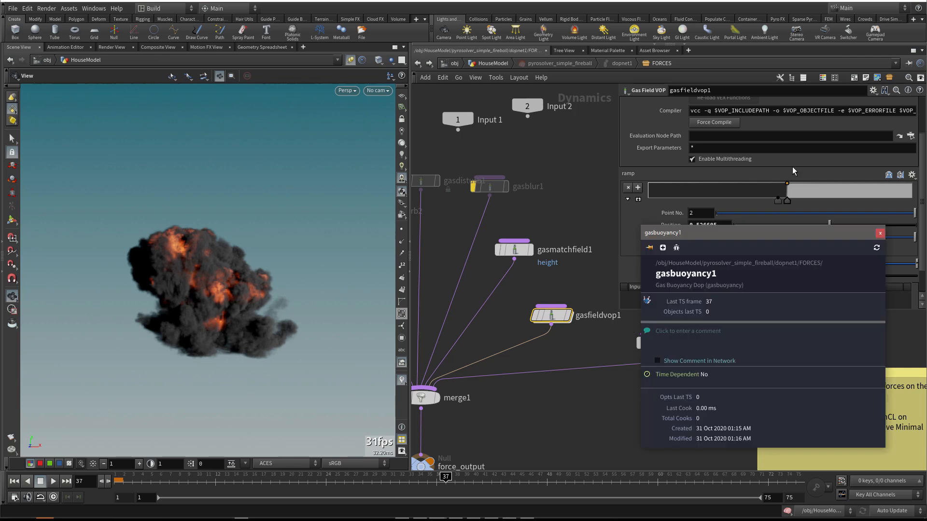
{"action": "left_click", "coordinate": [879, 233]}
- Play the explosion simulation from the first frame to review the height limits, and return to frame 1
{"action": "left_click_drag", "start_coordinate": [274, 305], "coordinate": [242, 294]}
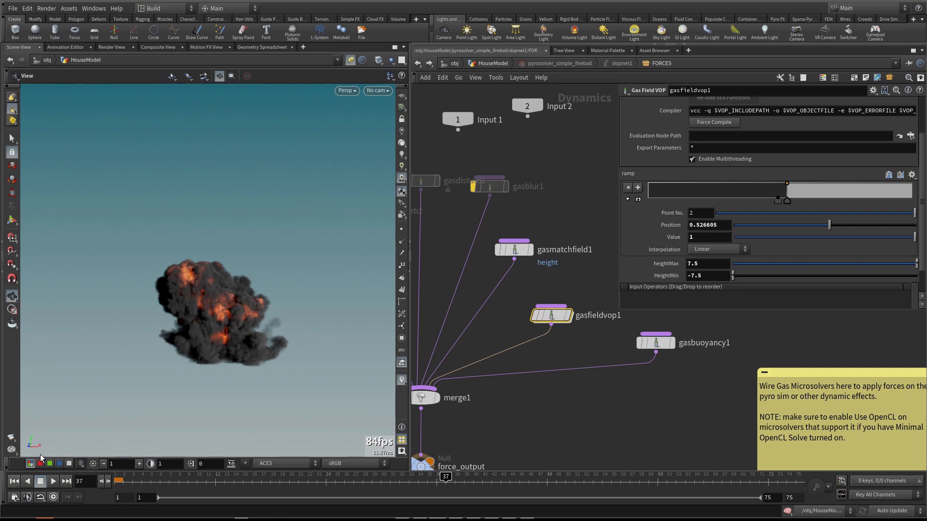
{"action": "left_click", "coordinate": [15, 481]}
{"action": "key", "text": "Up"}
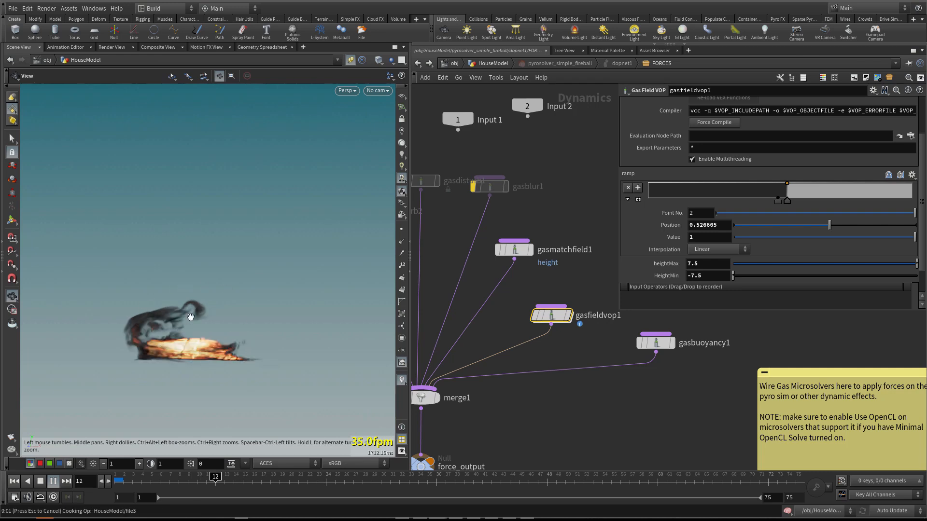
{"action": "left_click", "coordinate": [53, 481]}
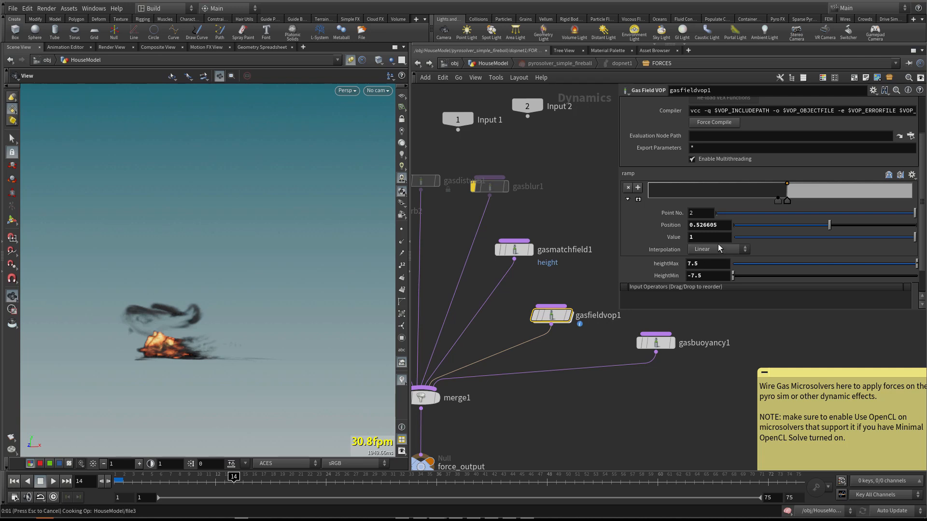
{"action": "left_click", "coordinate": [14, 481]}
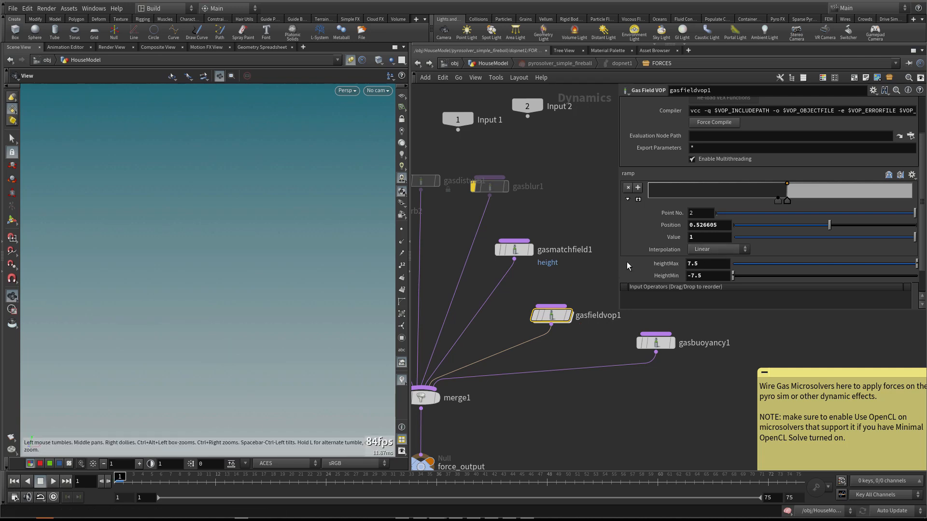
- Set gasfieldvop1's heightMin to 0 and its heightMax to 7.5
{"action": "left_click", "coordinate": [706, 264]}
{"action": "key", "text": "Tab"}
{"action": "type", "text": "0"}
{"action": "key", "text": "Return"}
{"action": "left_click", "coordinate": [704, 264]}
{"action": "double_click", "coordinate": [705, 264]}
{"action": "type", "text": "10"}
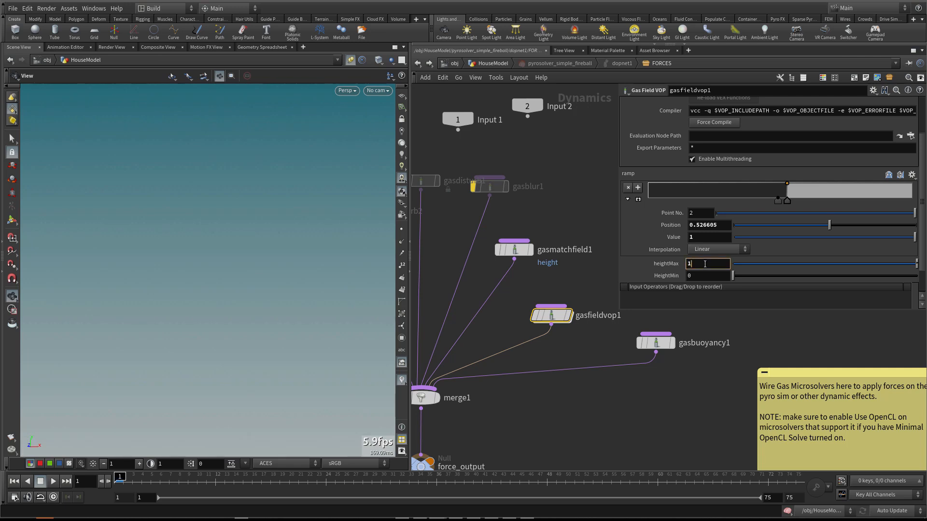
{"action": "key", "text": "Return"}
{"action": "key", "text": "Return"}
- Shift gasfieldvop1's ramp step towards the start, with point 1 at about 0.1 and point 2 at about 0.28
{"action": "left_click_drag", "start_coordinate": [777, 199], "coordinate": [673, 212]}
{"action": "left_click_drag", "start_coordinate": [788, 202], "coordinate": [723, 204]}
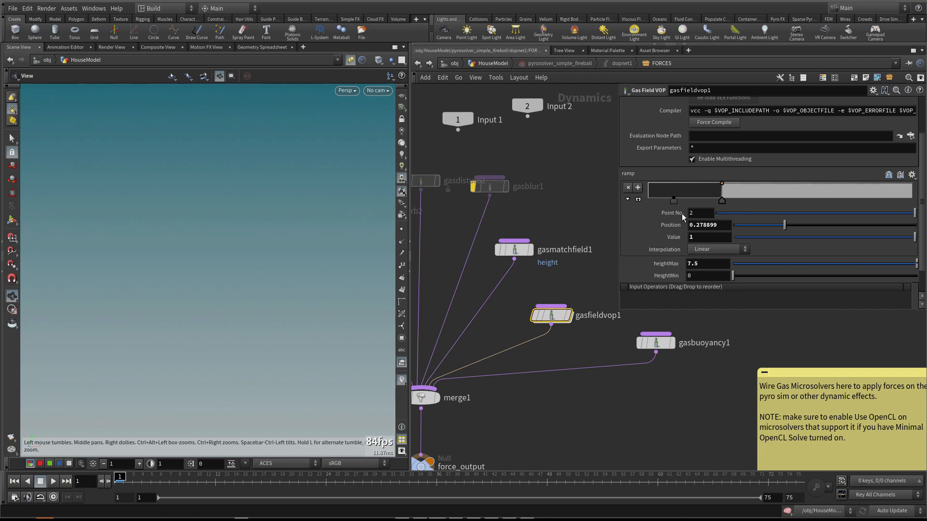
{"action": "scroll", "coordinate": [662, 250], "scroll_direction": "down", "scroll_amount": 1}
{"action": "scroll", "coordinate": [667, 249], "scroll_direction": "up", "scroll_amount": 3}
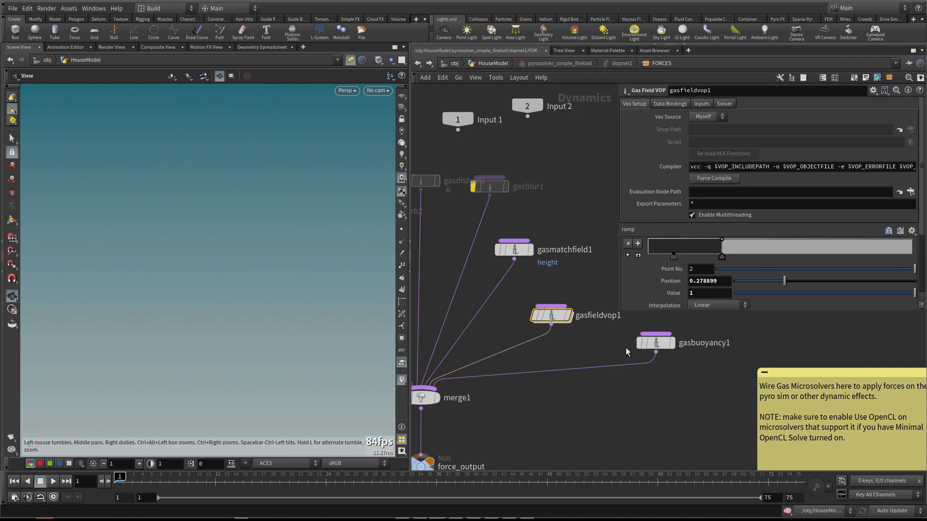
- Show gasbuoyancy1's settings, play the simulation with the new height ramp, and return to frame 1
{"action": "left_click", "coordinate": [655, 342]}
{"action": "type", "text": "1"}
{"action": "key", "text": "Return"}
{"action": "key", "text": "Up"}
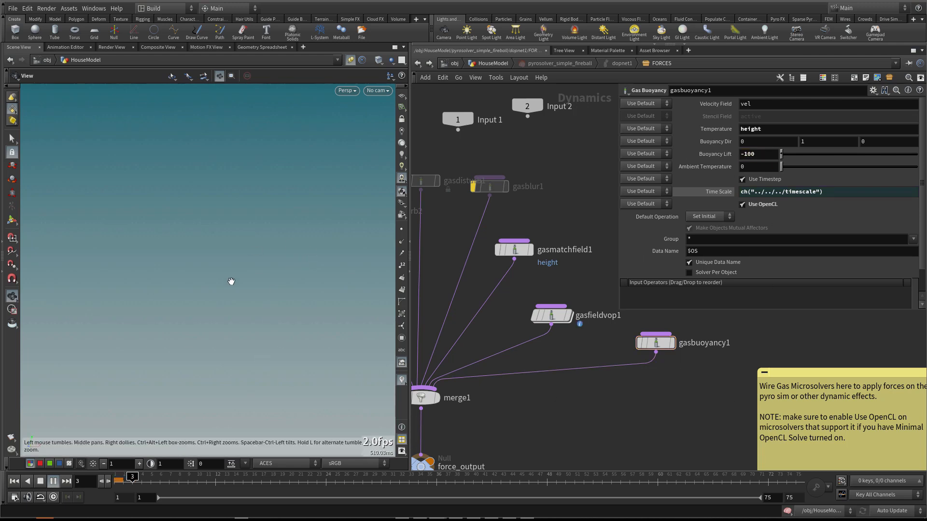
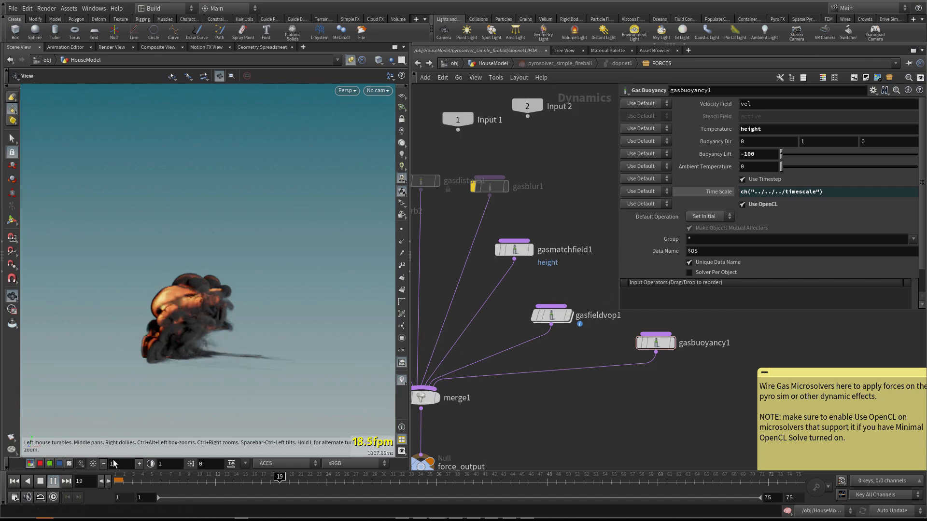
{"action": "left_click", "coordinate": [18, 483]}
- Bypass the gasmatchfield1, gasfieldvop1 and gasbuoyancy1 nodes together
{"action": "scroll", "coordinate": [537, 444], "scroll_direction": "down", "scroll_amount": 2}
{"action": "left_click_drag", "start_coordinate": [678, 422], "coordinate": [565, 354]}
{"action": "left_click_drag", "start_coordinate": [676, 337], "coordinate": [554, 431]}
{"action": "left_click", "coordinate": [546, 338]}
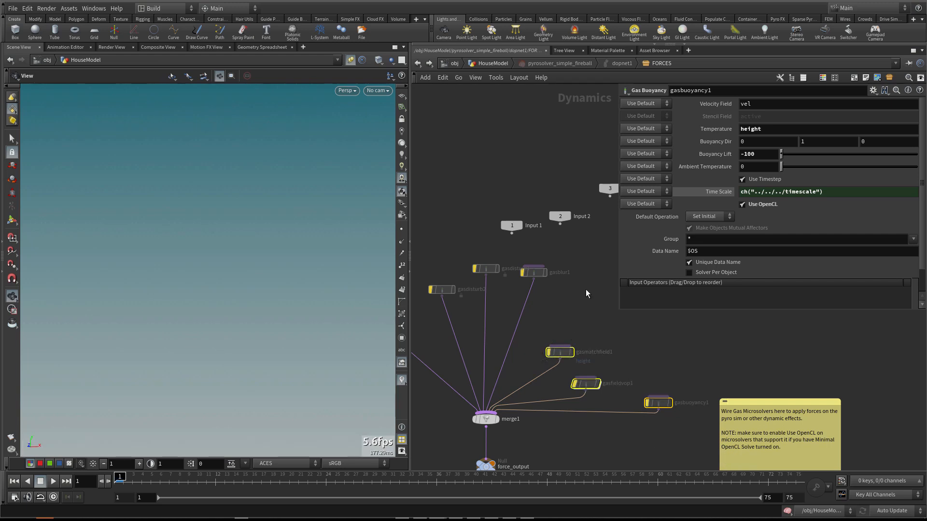
- Re-enable the bypassed gasdisturb2, gasdisturb1 and gasblur1 nodes
{"action": "middle_click_drag", "start_coordinate": [510, 283], "coordinate": [561, 294]}
{"action": "left_click_drag", "start_coordinate": [480, 271], "coordinate": [604, 315]}
{"action": "mouse_move", "coordinate": [490, 303]}
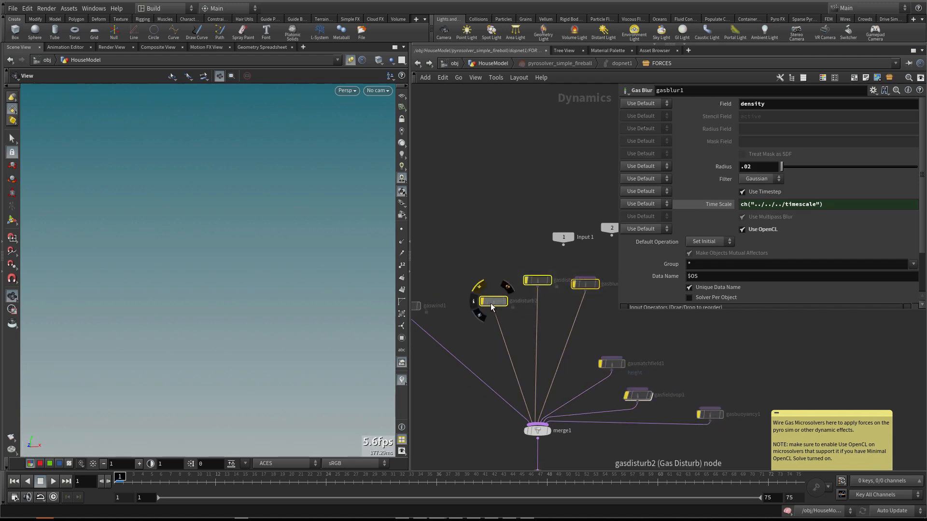
{"action": "left_click", "coordinate": [476, 286]}
{"action": "left_click", "coordinate": [479, 260]}
{"action": "scroll", "coordinate": [479, 261], "scroll_direction": "down", "scroll_amount": 1}
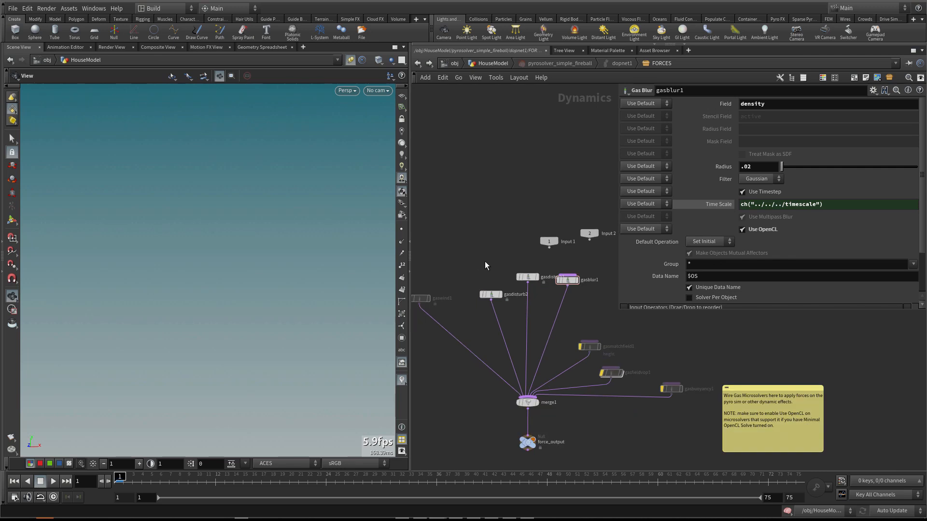
- Spread out the disturb and blur nodes, and review the settings of gasdisturb2, gasdisturb1 and gasblur1
{"action": "middle_click_drag", "start_coordinate": [513, 288], "coordinate": [502, 290]}
{"action": "left_click_drag", "start_coordinate": [502, 290], "coordinate": [568, 297]}
{"action": "left_click", "coordinate": [511, 274]}
{"action": "left_click_drag", "start_coordinate": [488, 311], "coordinate": [475, 315]}
{"action": "left_click", "coordinate": [473, 314]}
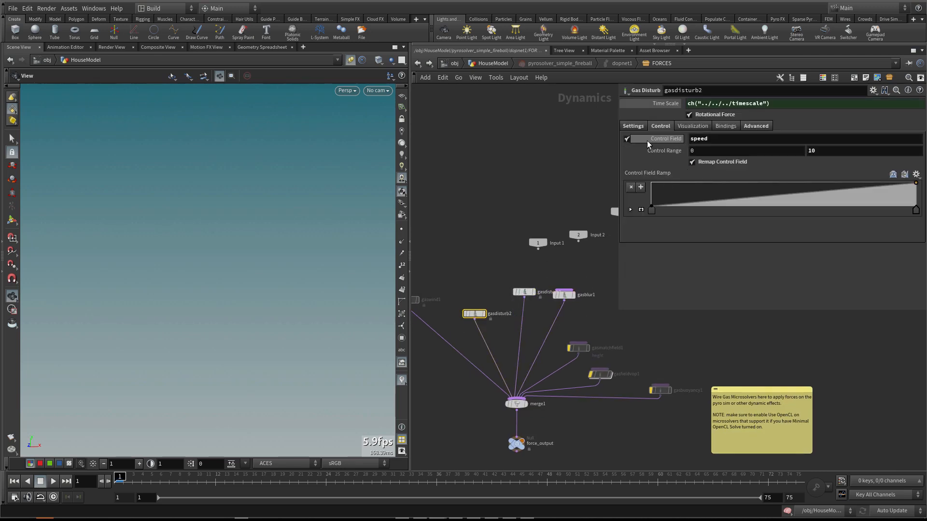
{"action": "left_click", "coordinate": [633, 126]}
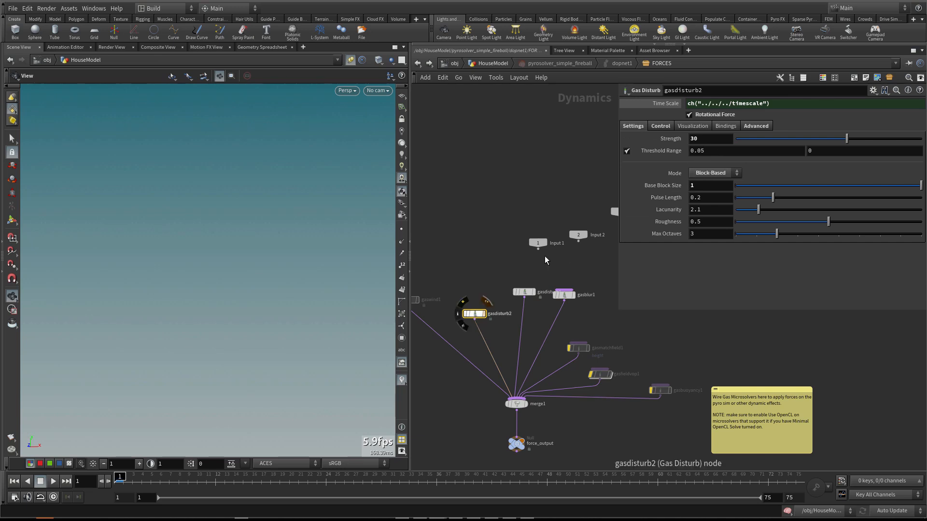
{"action": "left_click", "coordinate": [524, 292]}
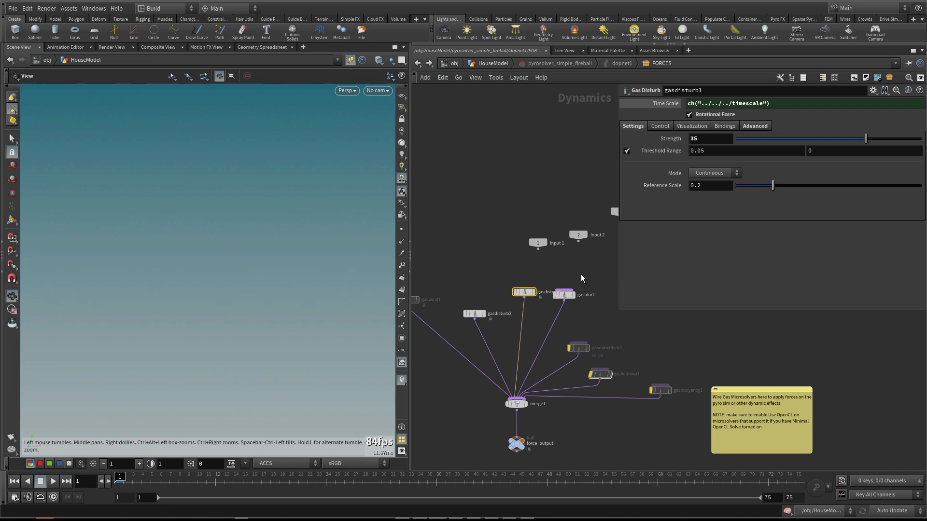
{"action": "left_click", "coordinate": [564, 294]}
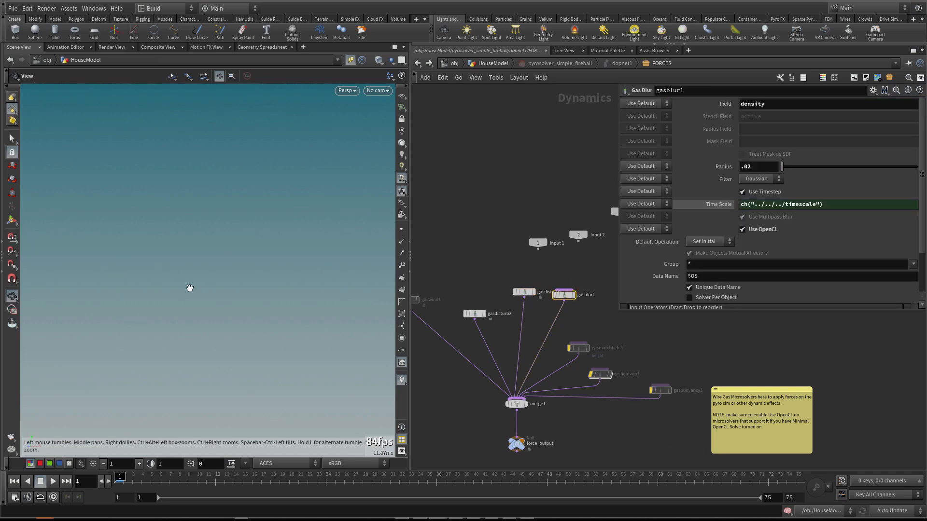
- Return to the HouseModel network and enable Shredding and Turbulence in the pyro solver's shape settings
{"action": "left_click", "coordinate": [496, 63]}
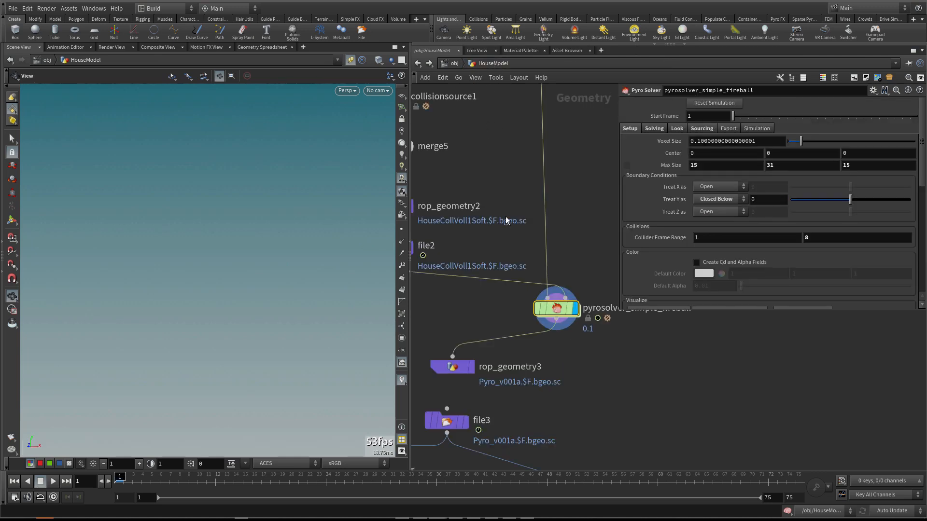
{"action": "left_click", "coordinate": [678, 129]}
{"action": "left_click", "coordinate": [696, 129]}
{"action": "left_click", "coordinate": [654, 128]}
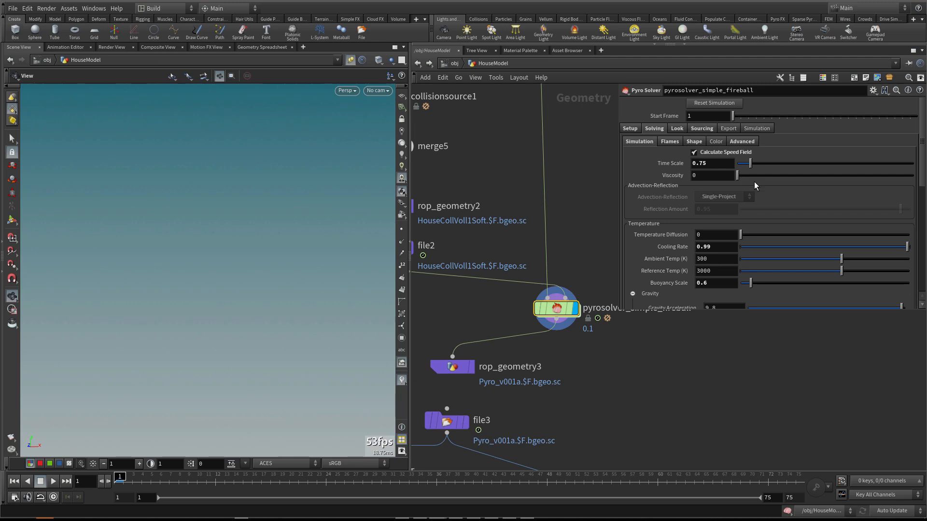
{"action": "left_click", "coordinate": [670, 142]}
{"action": "left_click", "coordinate": [695, 141]}
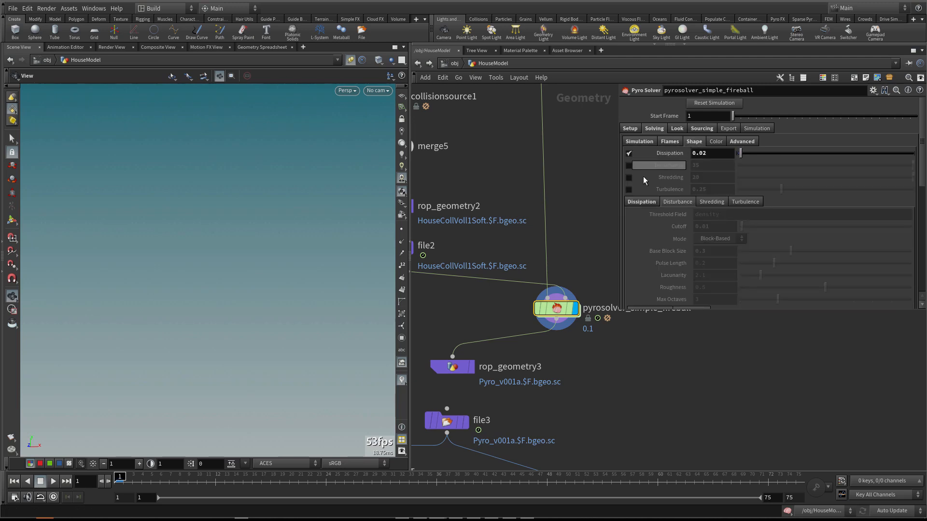
{"action": "left_click", "coordinate": [628, 178]}
{"action": "left_click", "coordinate": [629, 190]}
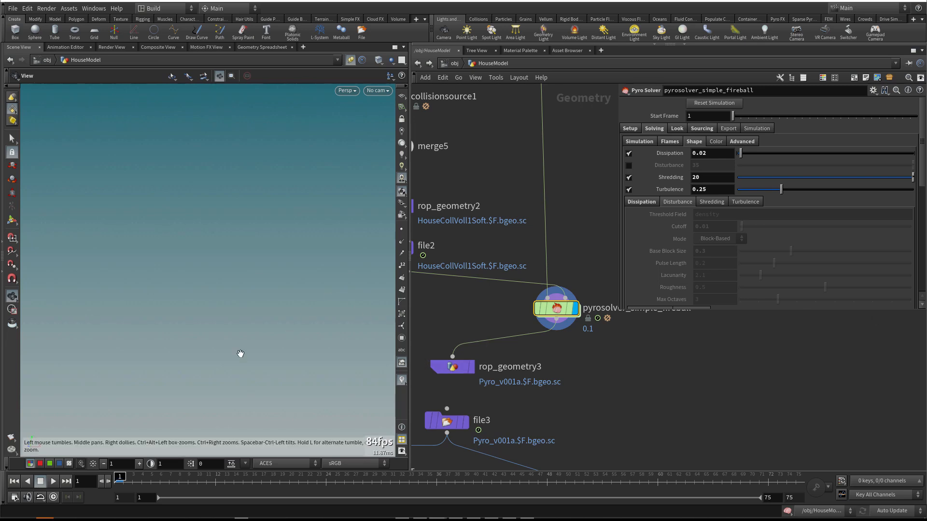
- Turn off Minimal OpenCL Solve in the pyro solver's advanced solving settings
{"action": "scroll", "coordinate": [632, 371], "scroll_direction": "down", "scroll_amount": 2}
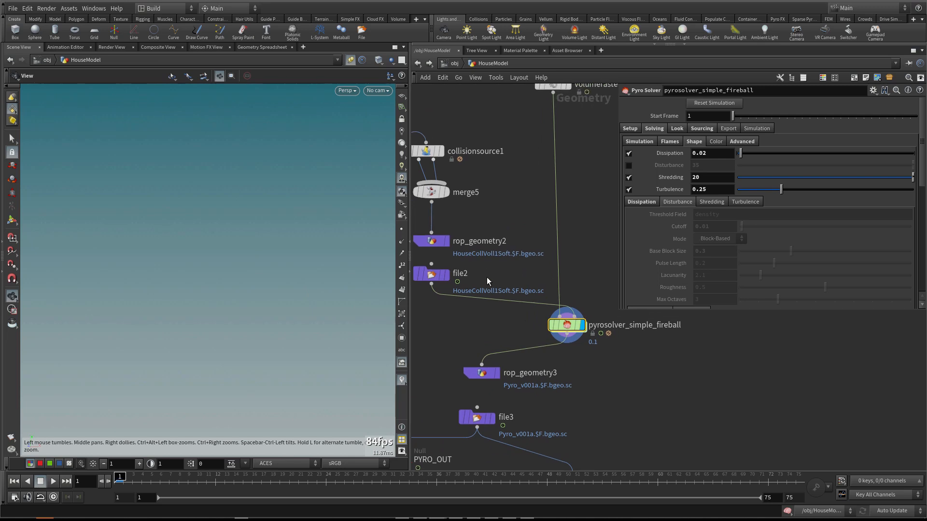
{"action": "left_click", "coordinate": [738, 142]}
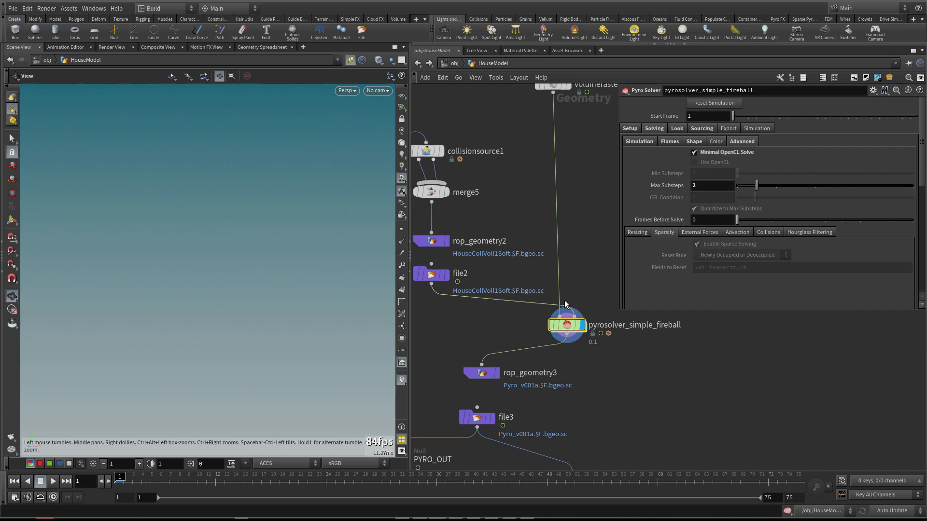
{"action": "mouse_move", "coordinate": [579, 327]}
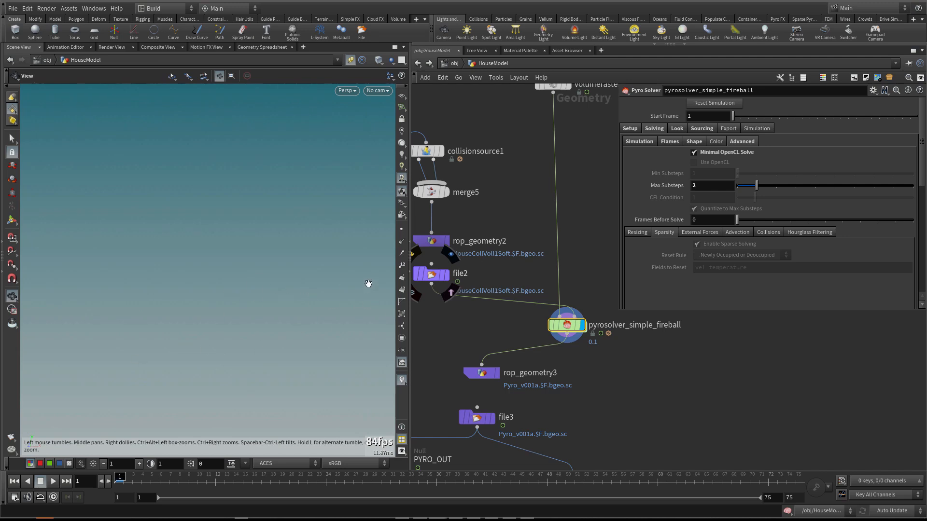
{"action": "left_click", "coordinate": [638, 142]}
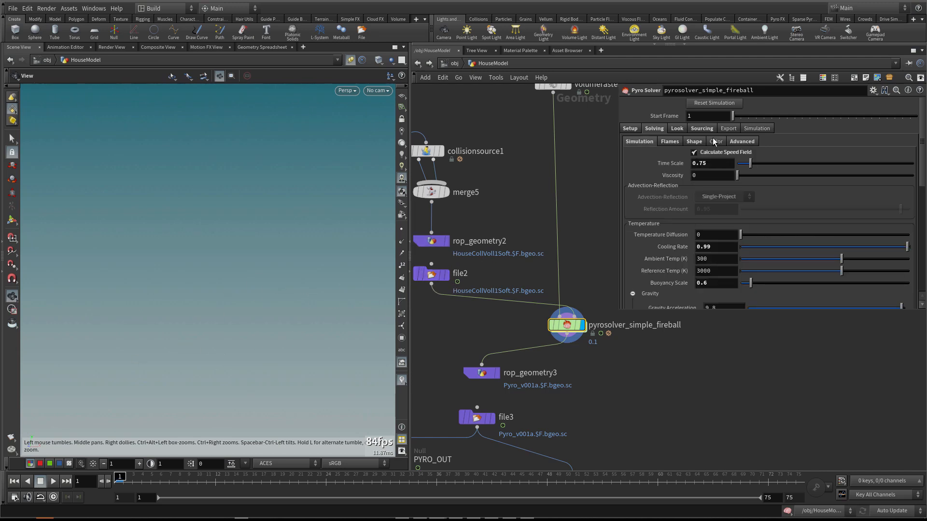
{"action": "left_click", "coordinate": [743, 142]}
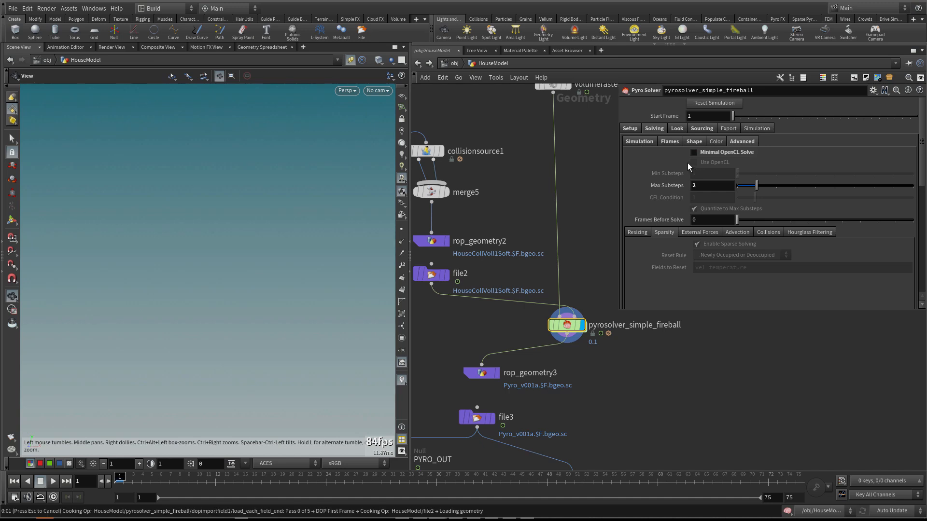
{"action": "left_click", "coordinate": [638, 142]}
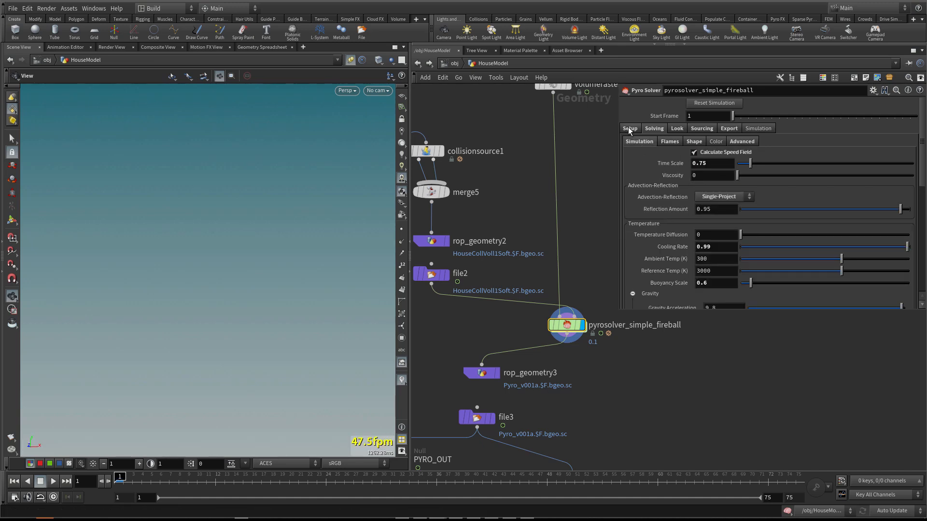
- Set the pyro solver's Voxel Size to 0.05
{"action": "left_click", "coordinate": [629, 129]}
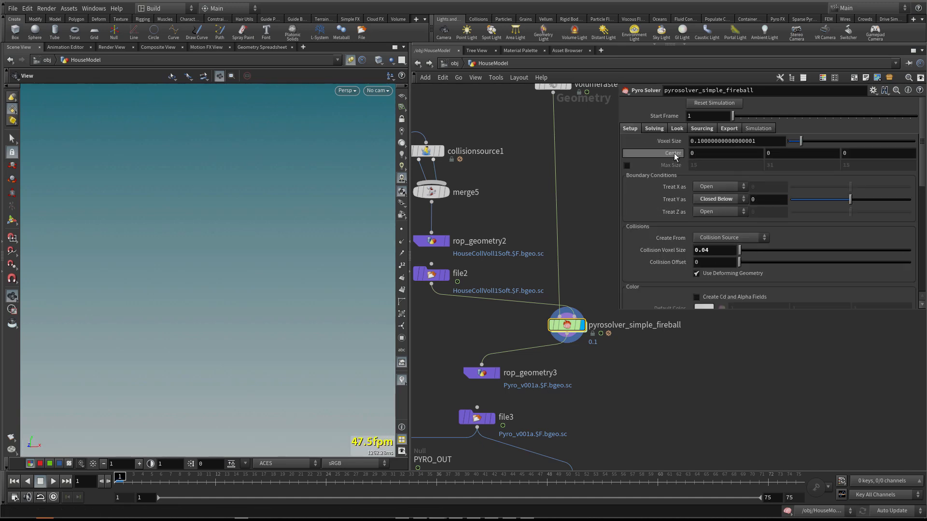
{"action": "left_click", "coordinate": [649, 129]}
{"action": "left_click", "coordinate": [630, 129]}
{"action": "left_click_drag", "start_coordinate": [699, 140], "coordinate": [777, 141]}
{"action": "type", "text": "05"}
{"action": "key", "text": "Return"}
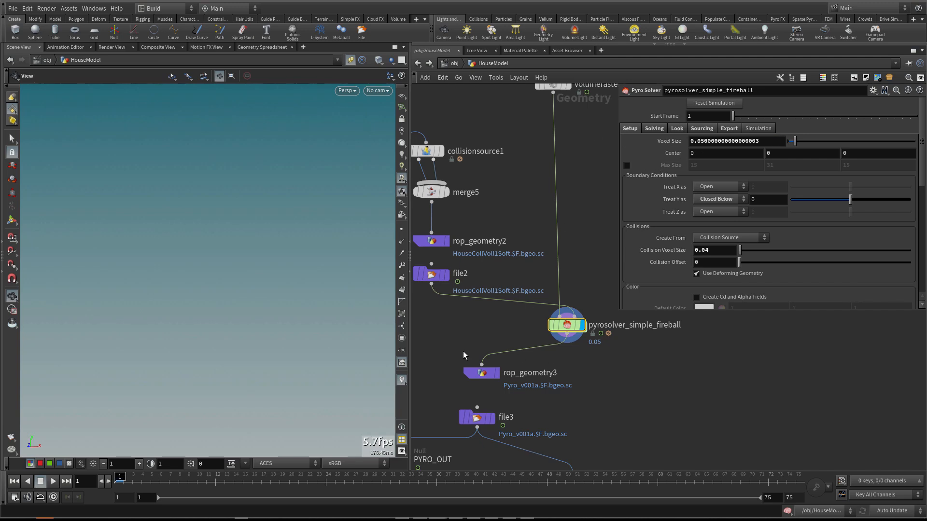
- Set rop_geometry3's output file to $HIP/geo/Pyro_v002.$F.bgeo.sc
{"action": "left_click", "coordinate": [481, 372]}
{"action": "left_click", "coordinate": [751, 166]}
{"action": "key", "text": "BackSpace"}
{"action": "key", "text": "BackSpace"}
{"action": "type", "text": "2"}
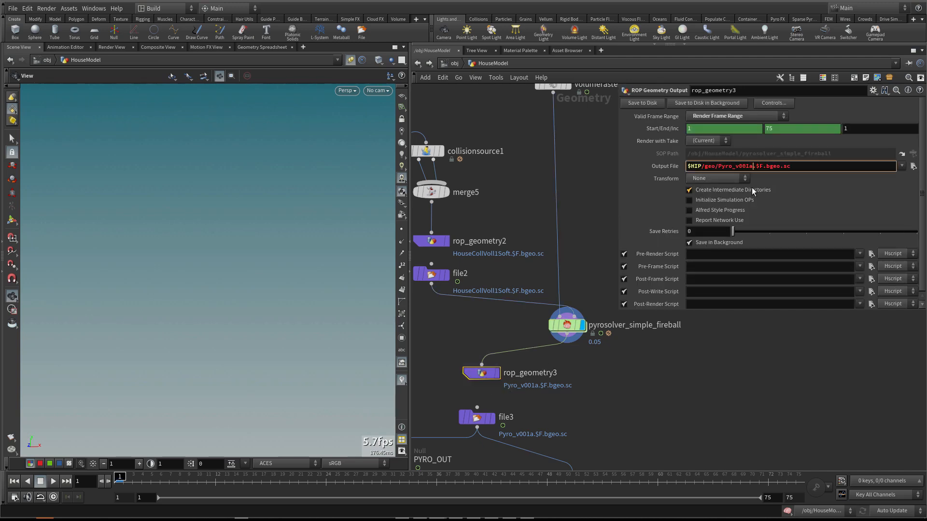
{"action": "key", "text": "Return"}
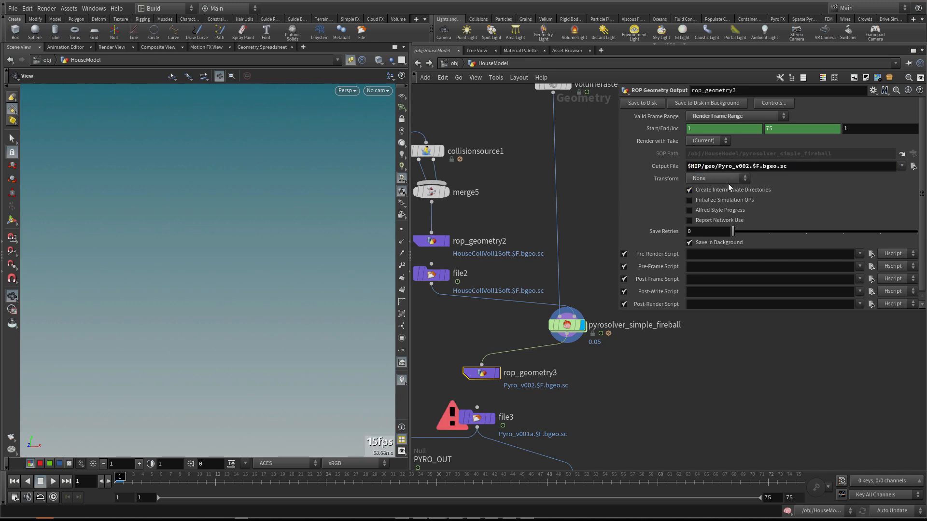
- Open the pyro solver's advanced solving settings to check the OpenCL and substep options
{"action": "middle_click_drag", "start_coordinate": [512, 323], "coordinate": [511, 309]}
{"action": "right_click_drag", "start_coordinate": [510, 309], "coordinate": [510, 313]}
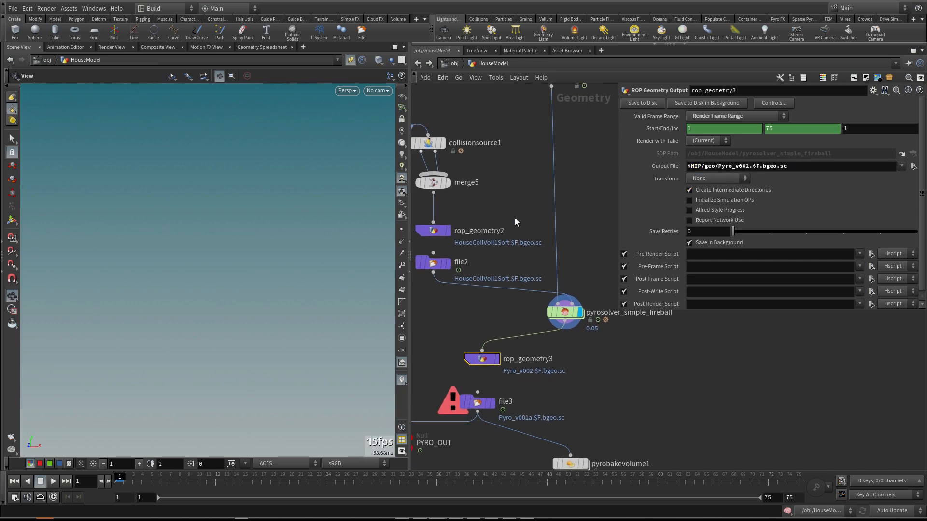
{"action": "left_click", "coordinate": [568, 310]}
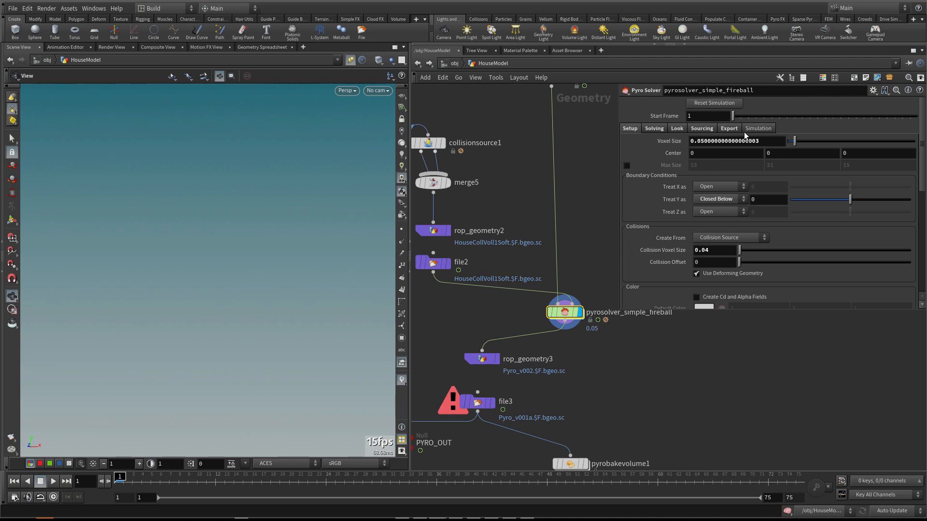
{"action": "left_click", "coordinate": [655, 128]}
{"action": "left_click", "coordinate": [677, 128]}
{"action": "left_click", "coordinate": [653, 128]}
{"action": "left_click", "coordinate": [741, 141]}
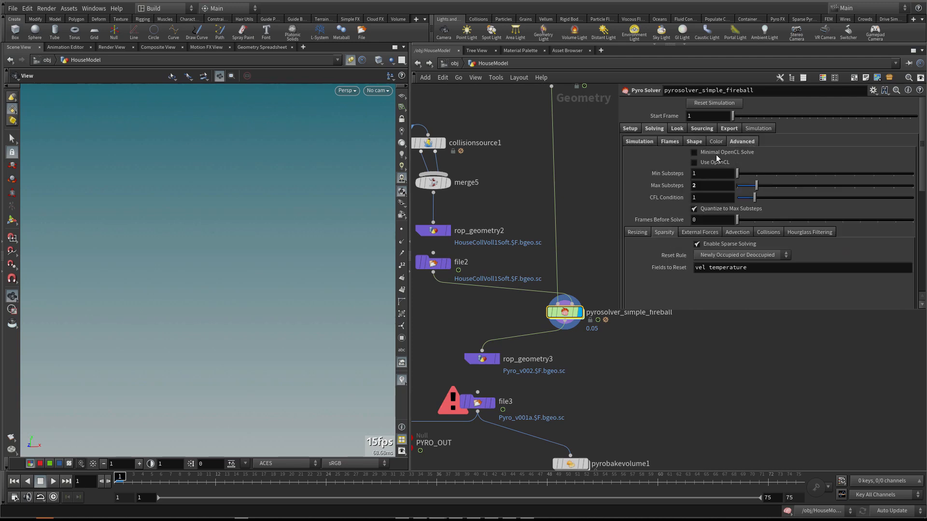
- Review the pyro solver's main simulation settings, file2's collision cache reference and rop_geometry3's output settings
{"action": "left_click", "coordinate": [639, 143]}
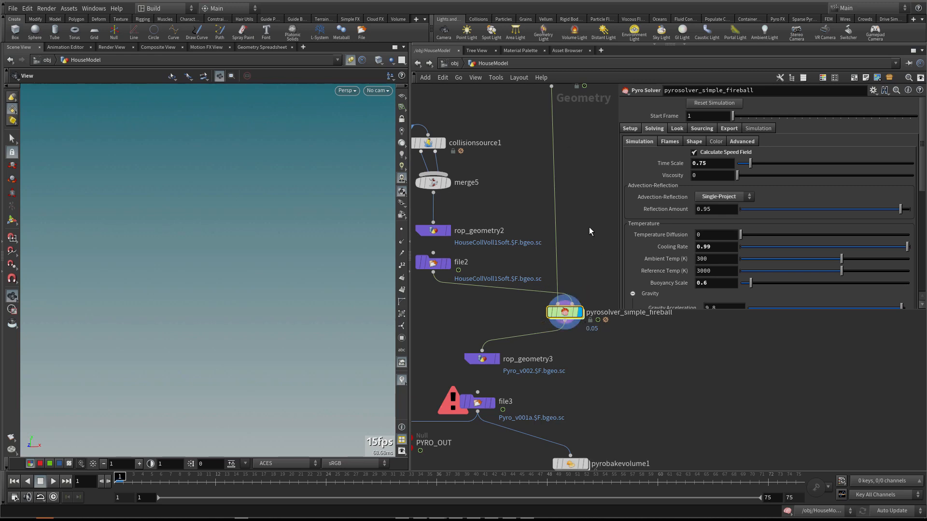
{"action": "middle_click_drag", "start_coordinate": [605, 328], "coordinate": [607, 309]}
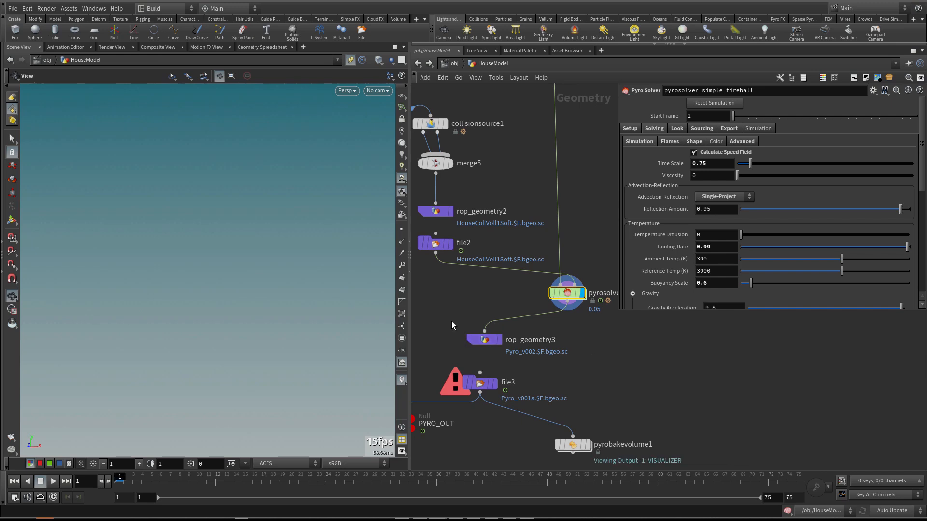
{"action": "left_click", "coordinate": [498, 339]}
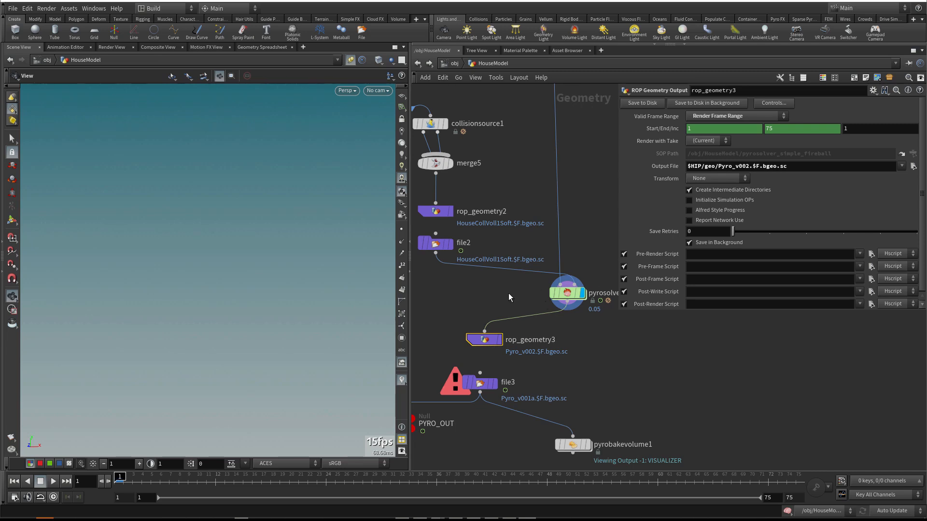
{"action": "scroll", "coordinate": [504, 295], "scroll_direction": "down", "scroll_amount": 2}
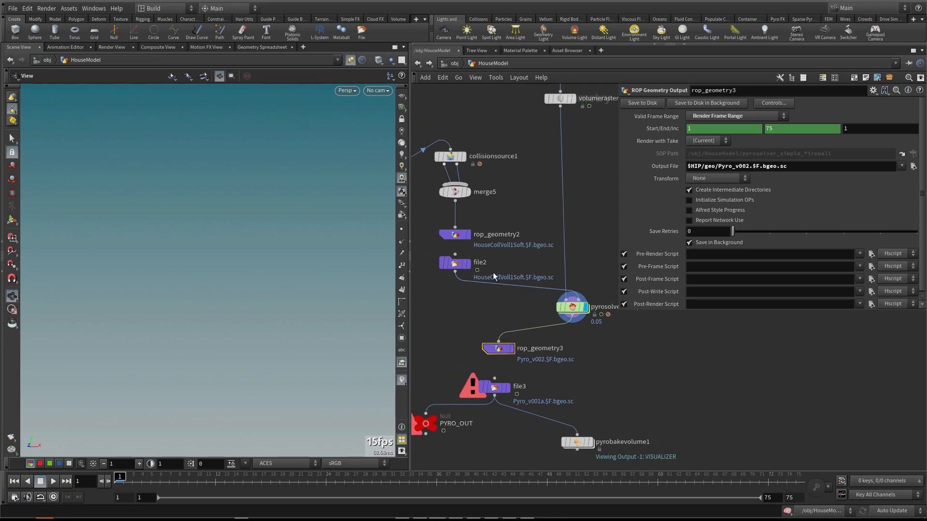
{"action": "left_click", "coordinate": [456, 266]}
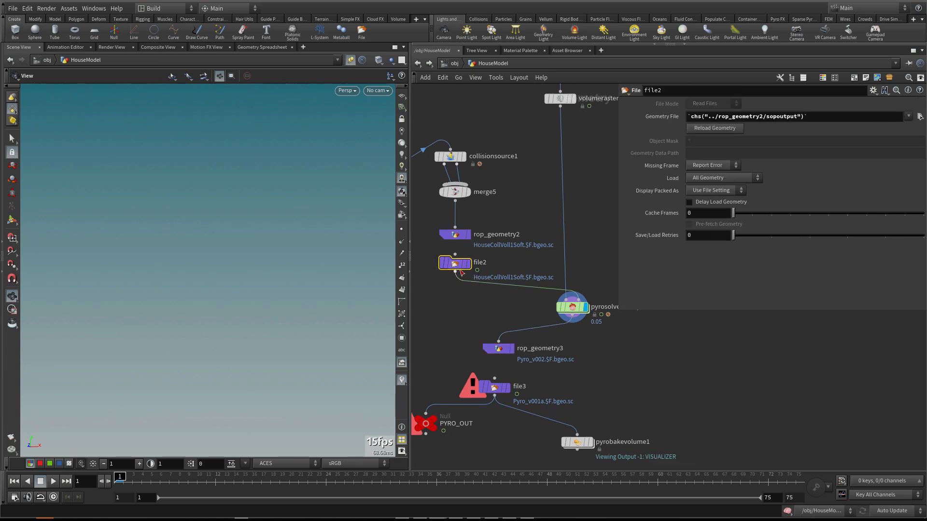
{"action": "left_click", "coordinate": [571, 307]}
{"action": "middle_click_drag", "start_coordinate": [545, 304], "coordinate": [538, 296]}
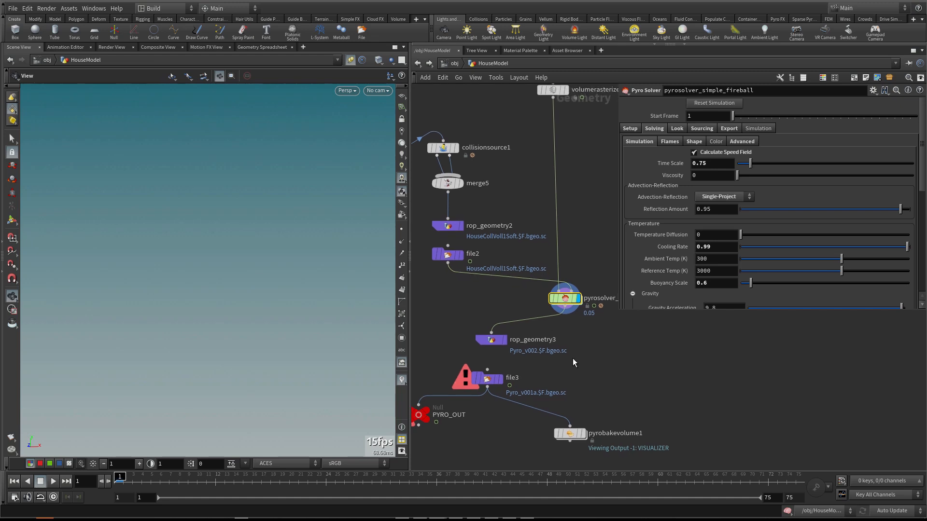
{"action": "left_click", "coordinate": [491, 340]}
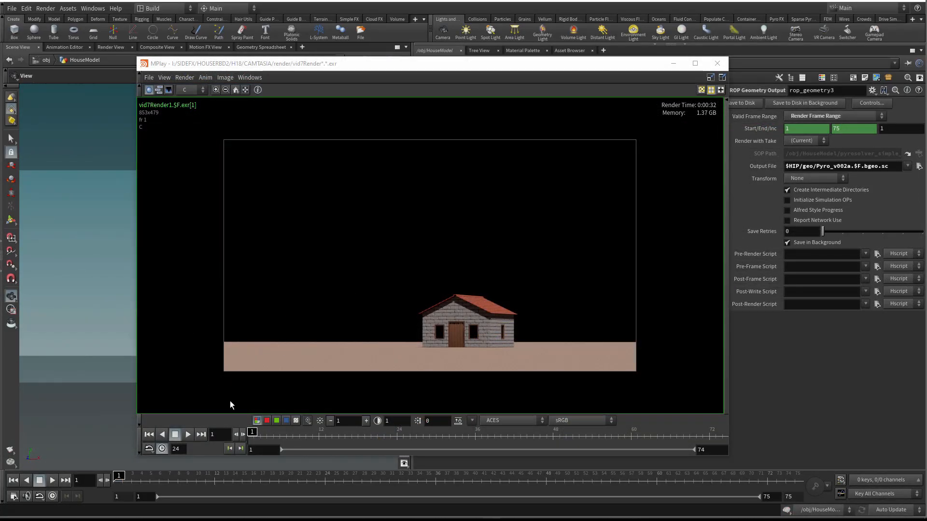
- Switch to MPlay, play the rendered vid7Render sequence and scrub it back to frame 1
{"action": "left_click", "coordinate": [187, 435]}
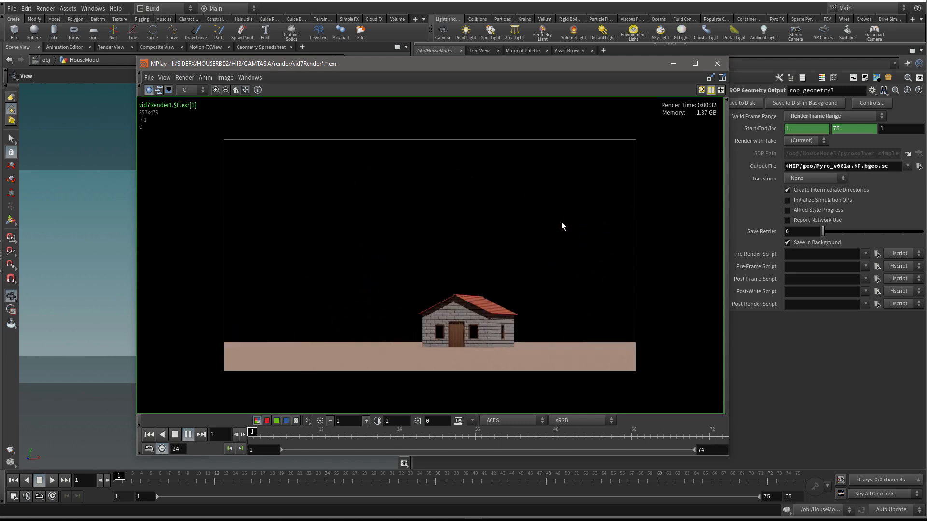
{"action": "left_click_drag", "start_coordinate": [619, 437], "coordinate": [249, 440]}
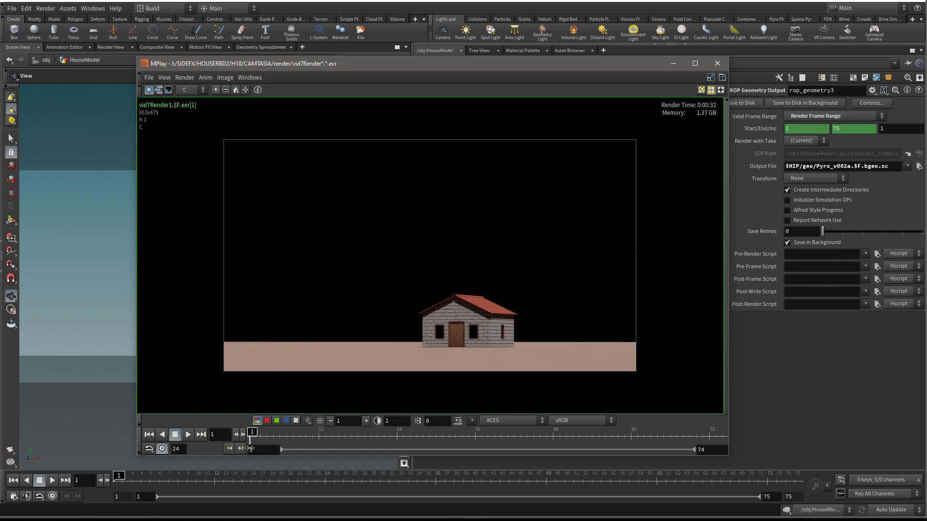